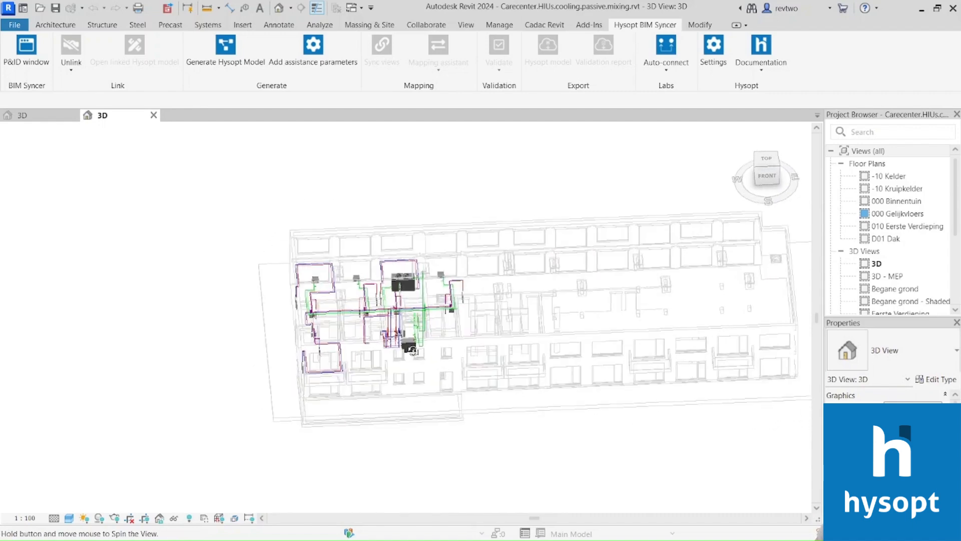
- Examine the wall-mounted heat interface unit and its pipe connections in the 3D model
{"action": "middle_click_drag", "start_coordinate": [404, 389], "coordinate": [406, 390]}
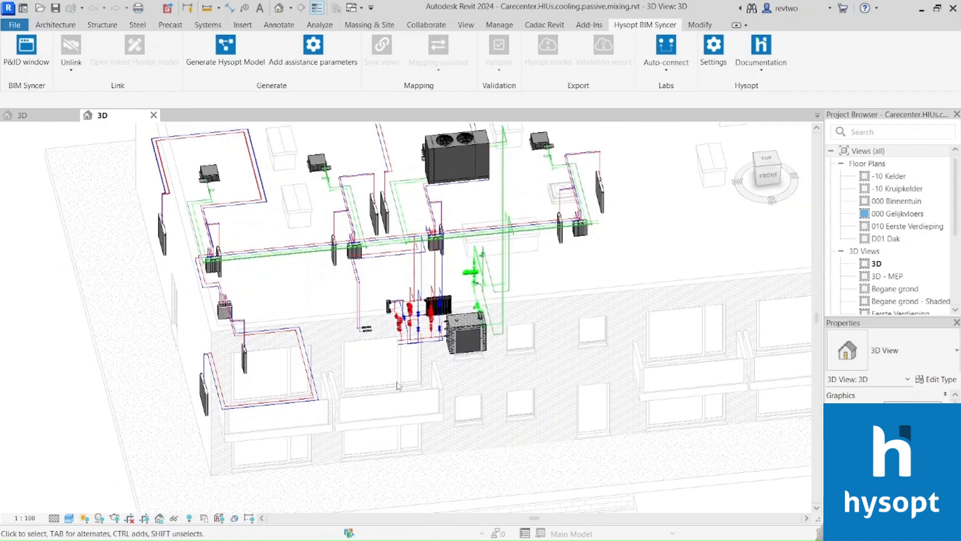
{"action": "scroll", "coordinate": [396, 352], "scroll_direction": "down", "scroll_amount": 5}
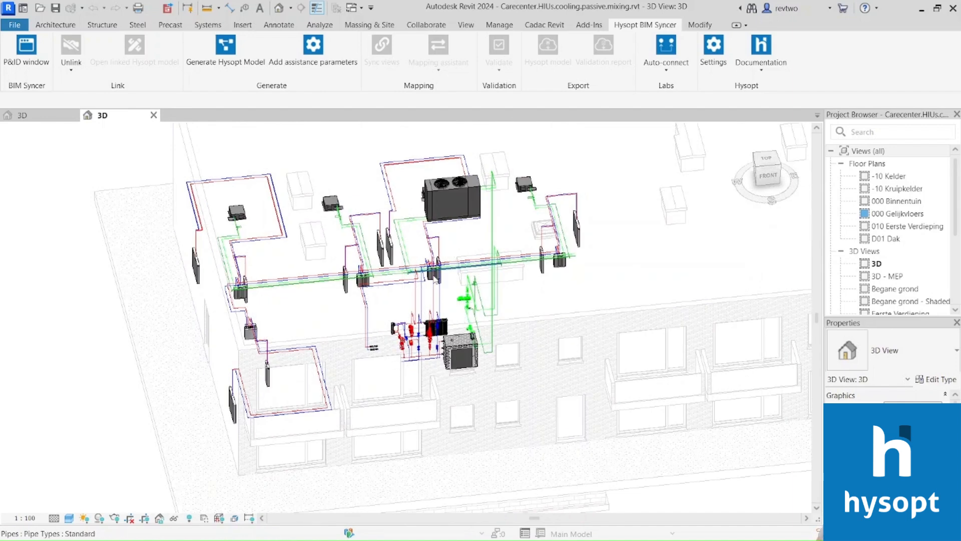
{"action": "scroll", "coordinate": [435, 280], "scroll_direction": "up", "scroll_amount": 5}
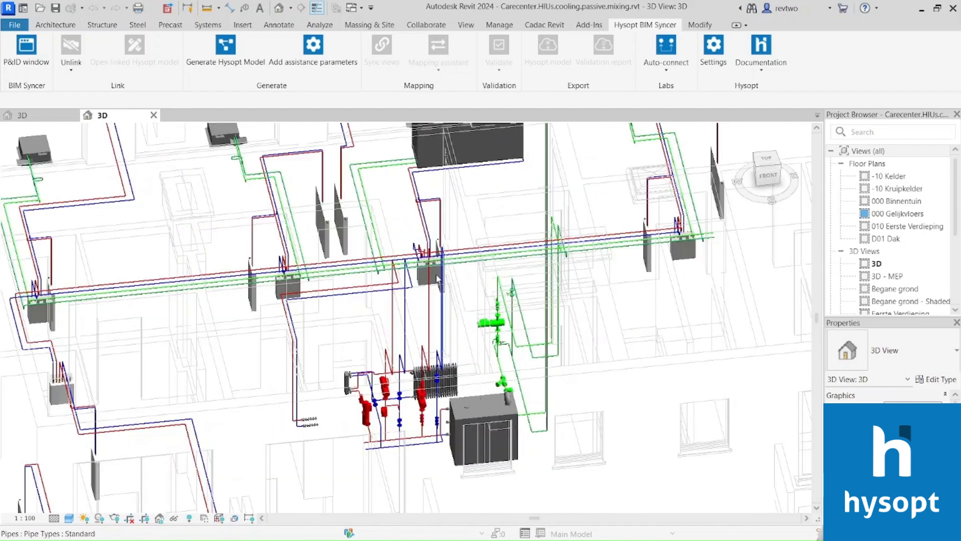
{"action": "left_click", "coordinate": [434, 285]}
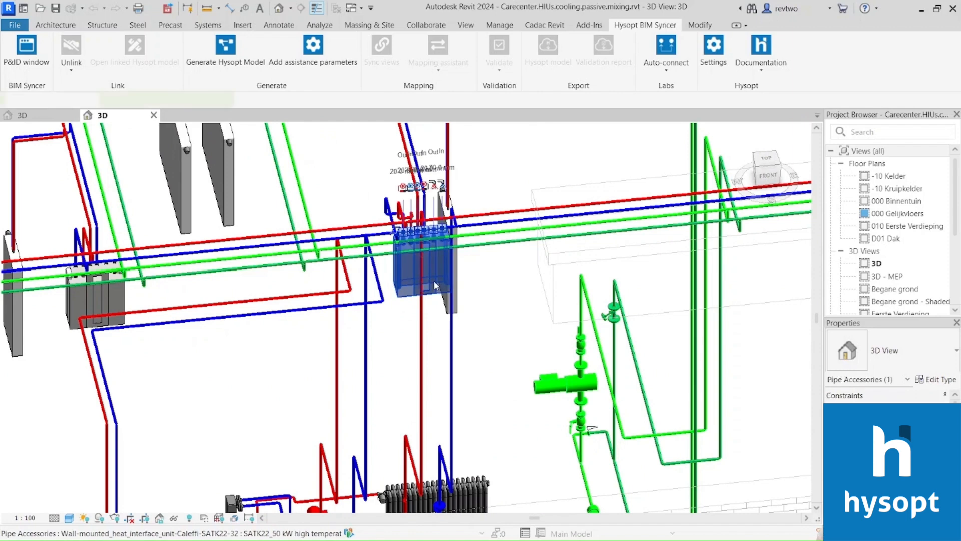
{"action": "middle_click_drag", "start_coordinate": [516, 288], "coordinate": [459, 365]}
{"action": "middle_click_drag", "start_coordinate": [421, 250], "coordinate": [401, 336]}
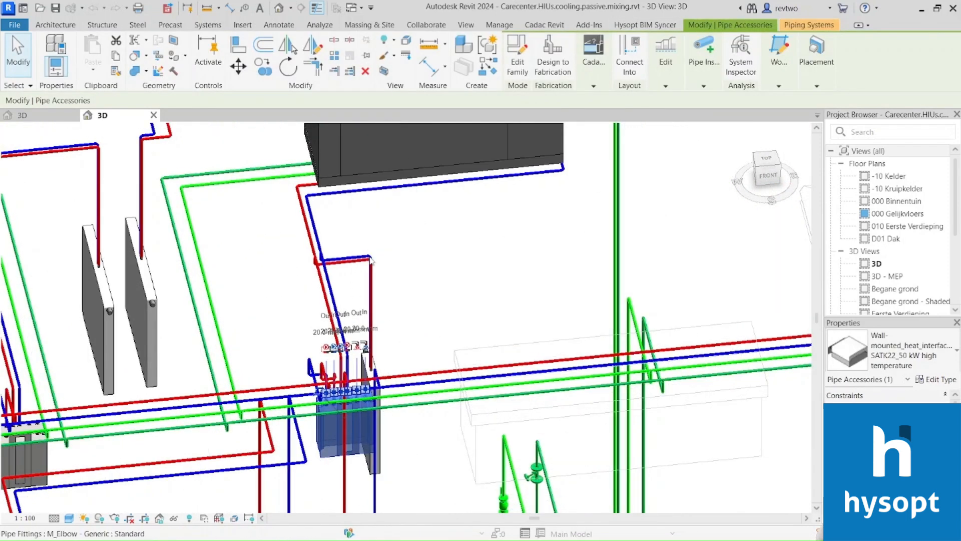
{"action": "middle_click_drag", "start_coordinate": [422, 279], "coordinate": [440, 218]}
{"action": "scroll", "coordinate": [385, 338], "scroll_direction": "up", "scroll_amount": 5}
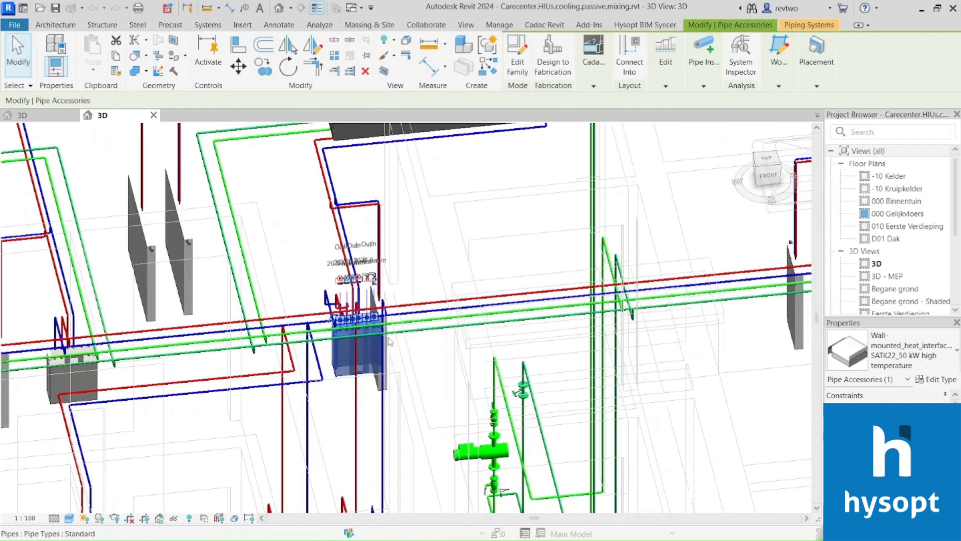
{"action": "middle_click_drag", "start_coordinate": [439, 359], "coordinate": [431, 299], "text": "shift"}
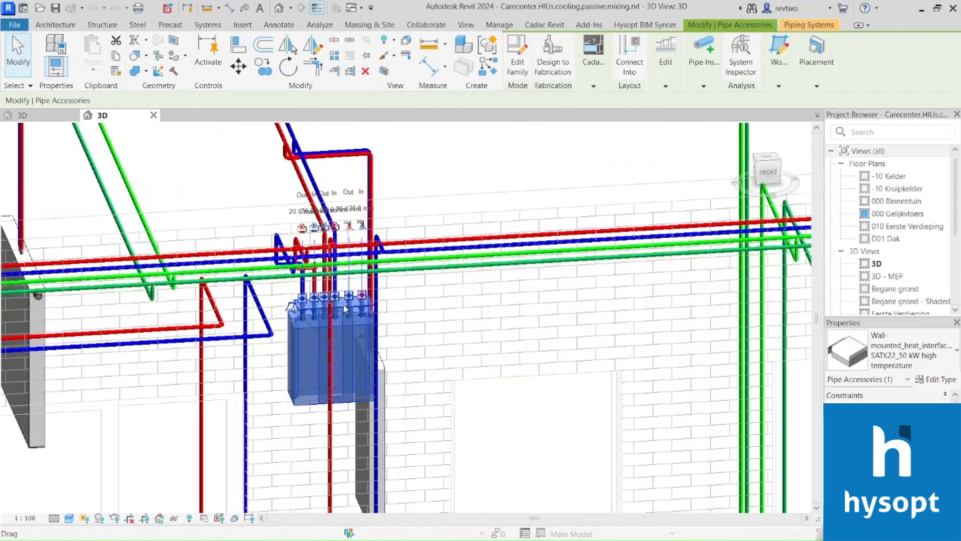
{"action": "key", "text": "Escape"}
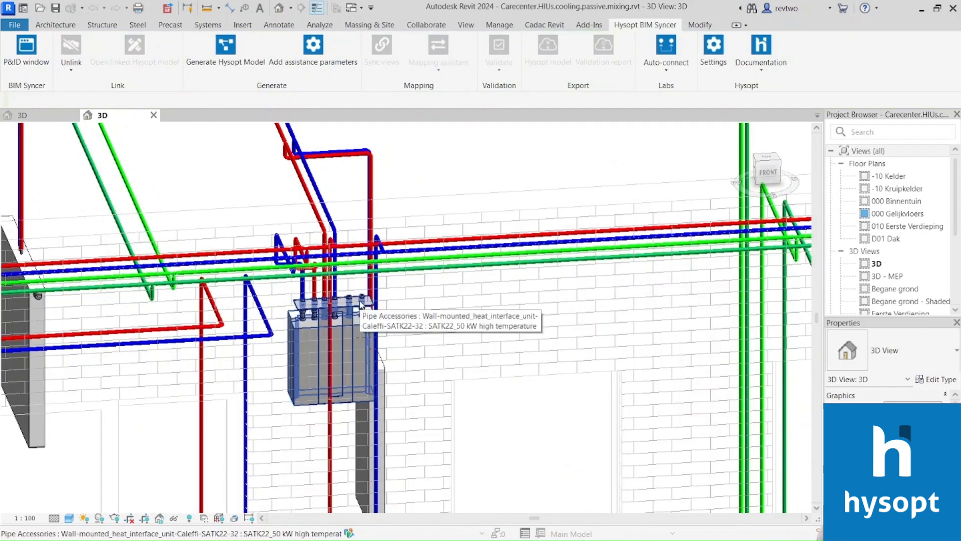
- Examine the six-way heating manifolds, the plate heat exchanger and the surrounding boiler-room piping
{"action": "scroll", "coordinate": [362, 305], "scroll_direction": "down", "scroll_amount": 6}
{"action": "middle_click_drag", "start_coordinate": [412, 325], "coordinate": [431, 257]}
{"action": "scroll", "coordinate": [445, 345], "scroll_direction": "down", "scroll_amount": 1}
{"action": "middle_click_drag", "start_coordinate": [448, 350], "coordinate": [440, 300]}
{"action": "middle_click_drag", "start_coordinate": [320, 359], "coordinate": [369, 343]}
{"action": "scroll", "coordinate": [333, 323], "scroll_direction": "down", "scroll_amount": 1}
{"action": "scroll", "coordinate": [331, 350], "scroll_direction": "up", "scroll_amount": 4}
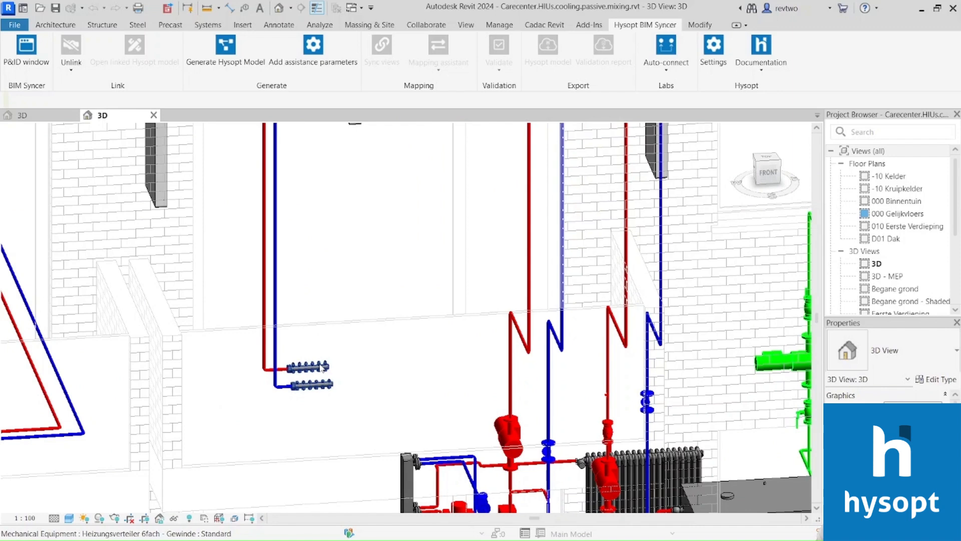
{"action": "scroll", "coordinate": [388, 376], "scroll_direction": "down", "scroll_amount": 1}
{"action": "middle_click_drag", "start_coordinate": [389, 375], "coordinate": [429, 306]}
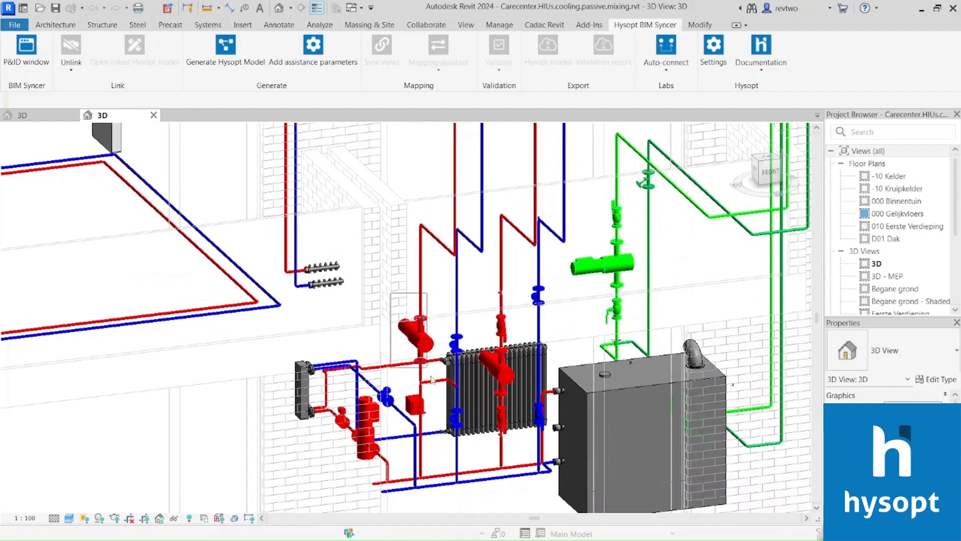
{"action": "middle_click_drag", "start_coordinate": [370, 332], "coordinate": [384, 307]}
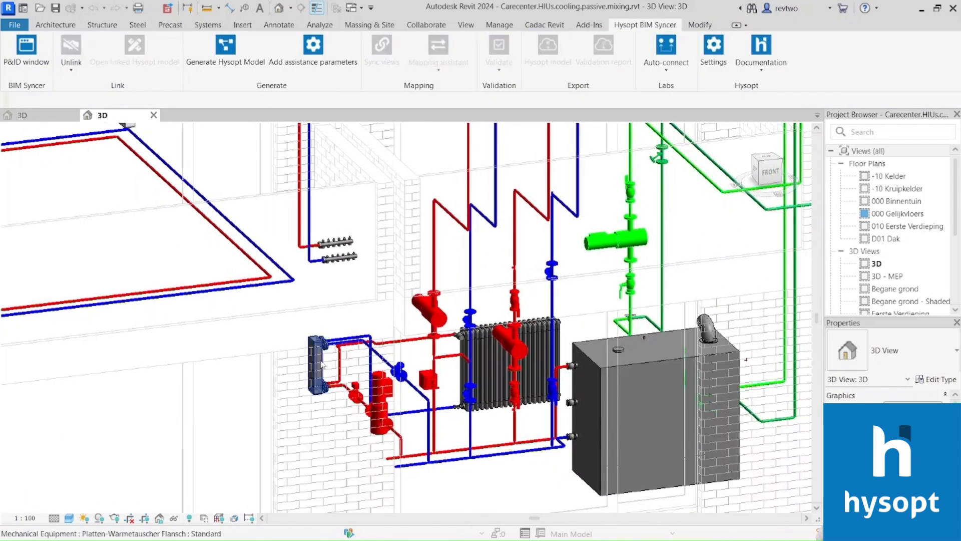
{"action": "scroll", "coordinate": [533, 326], "scroll_direction": "down", "scroll_amount": 4}
{"action": "middle_click_drag", "start_coordinate": [468, 215], "coordinate": [445, 276]}
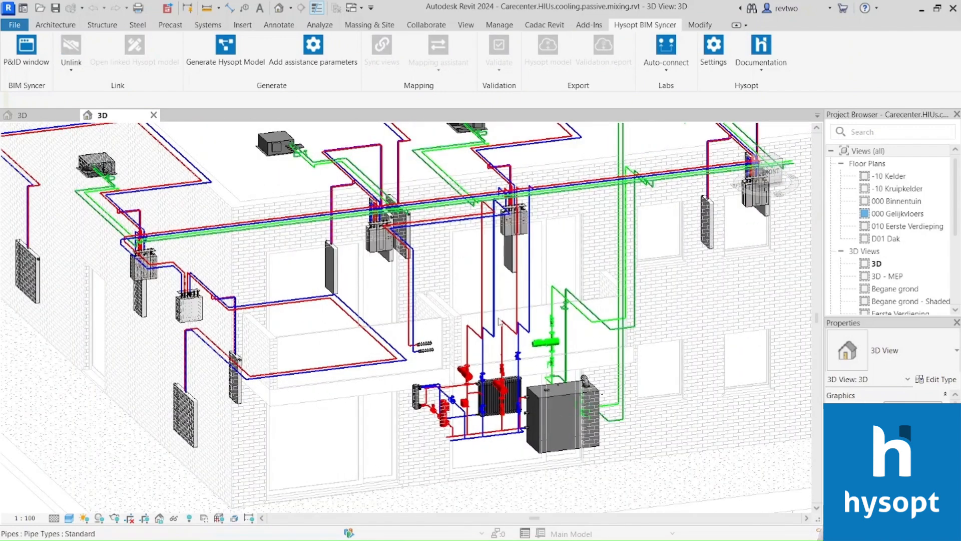
- Inspect the tee fitting on the blue return pipe above the boiler-room pumps
{"action": "scroll", "coordinate": [508, 323], "scroll_direction": "up", "scroll_amount": 9}
{"action": "scroll", "coordinate": [547, 332], "scroll_direction": "up", "scroll_amount": 8}
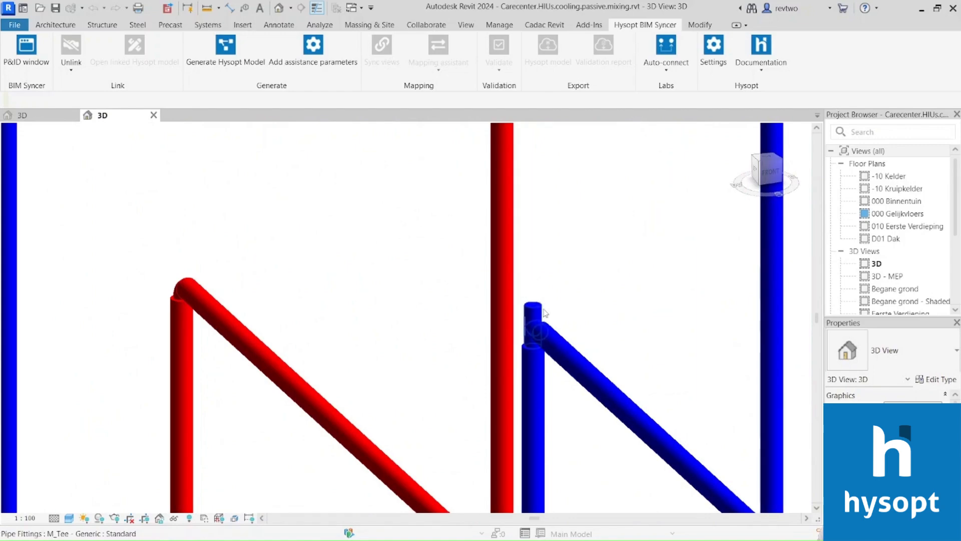
{"action": "scroll", "coordinate": [545, 313], "scroll_direction": "down", "scroll_amount": 8}
{"action": "middle_click_drag", "start_coordinate": [469, 265], "coordinate": [458, 256]}
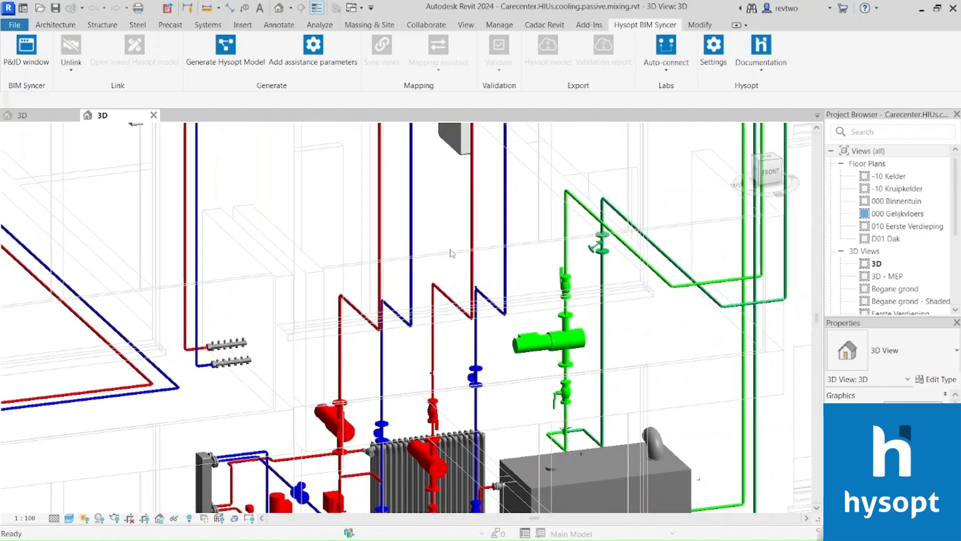
- Generate the Hysopt model from the whole piping installation and open it in the P&ID window
{"action": "scroll", "coordinate": [457, 256], "scroll_direction": "down", "scroll_amount": 6}
{"action": "middle_click_drag", "start_coordinate": [420, 220], "coordinate": [432, 251]}
{"action": "scroll", "coordinate": [412, 237], "scroll_direction": "down", "scroll_amount": 3}
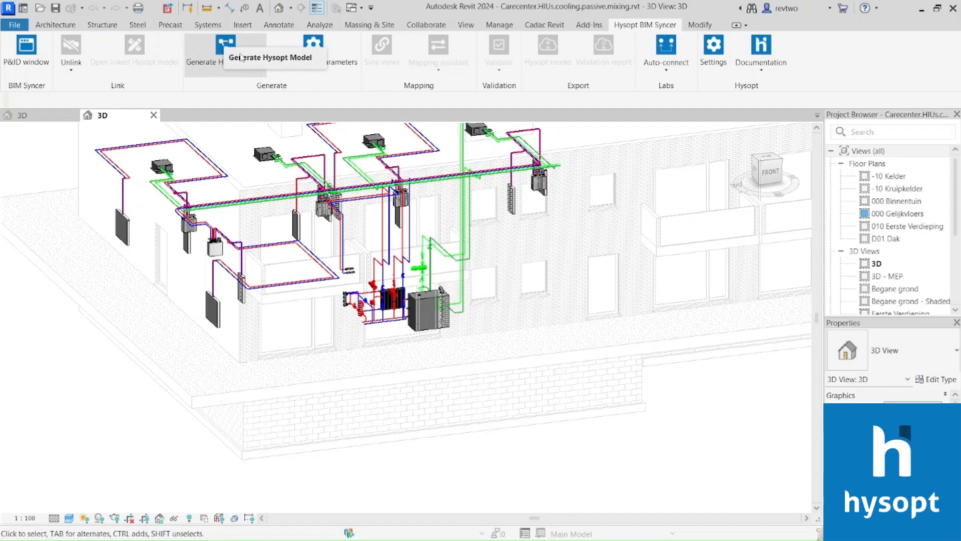
{"action": "left_click", "coordinate": [227, 51]}
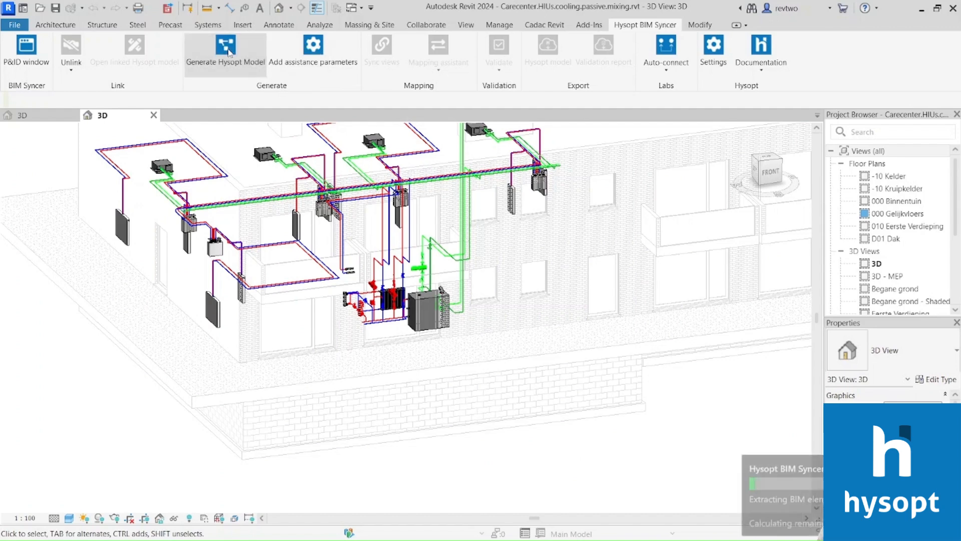
{"action": "left_click", "coordinate": [28, 50]}
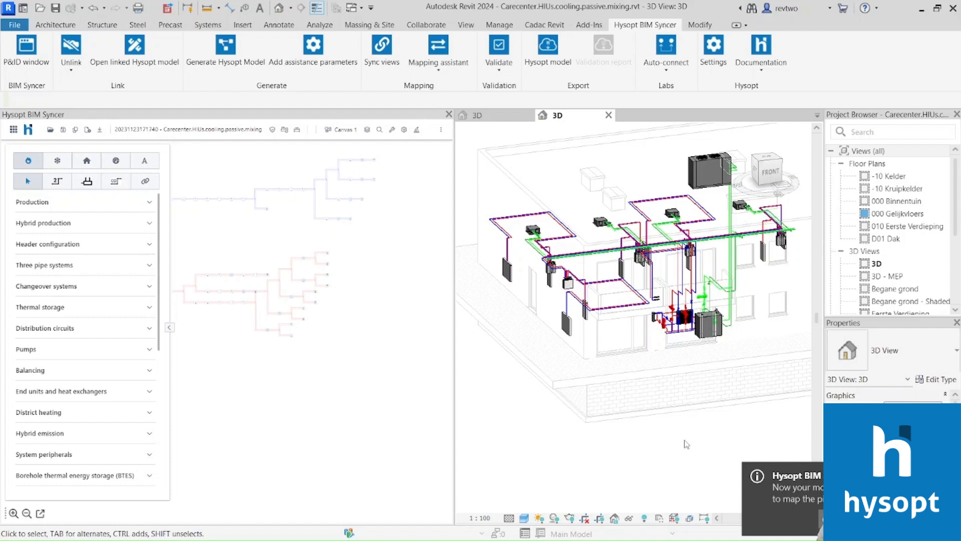
- Synchronise the P&ID and 3D views and select the radiator beside a heat interface unit to locate it in the diagram
{"action": "scroll", "coordinate": [328, 252], "scroll_direction": "up", "scroll_amount": 10}
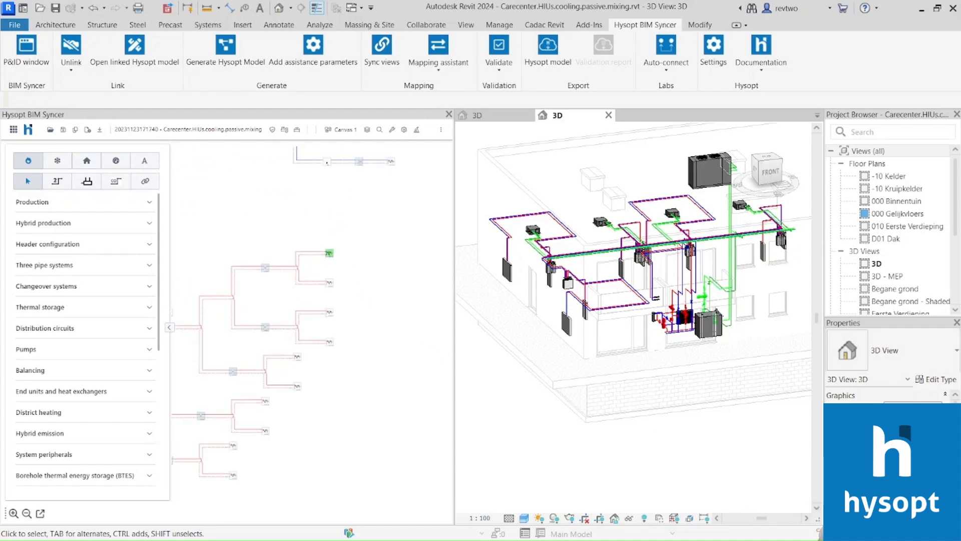
{"action": "left_click", "coordinate": [382, 50]}
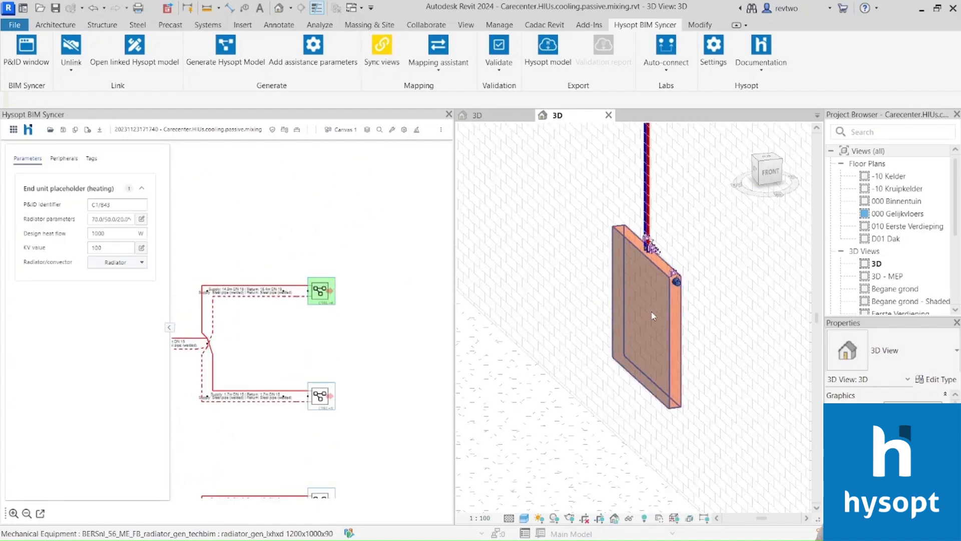
{"action": "scroll", "coordinate": [650, 315], "scroll_direction": "down", "scroll_amount": 10}
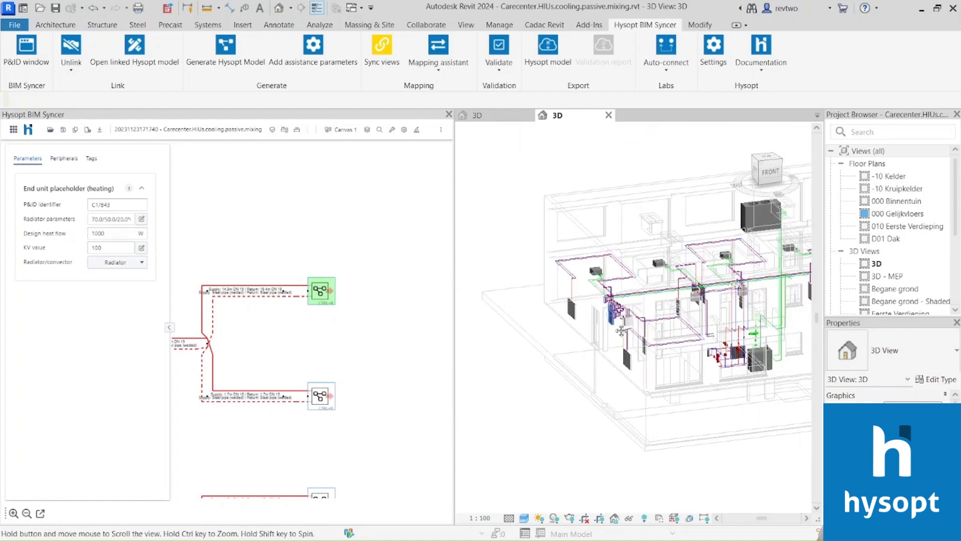
{"action": "scroll", "coordinate": [722, 311], "scroll_direction": "up", "scroll_amount": 8}
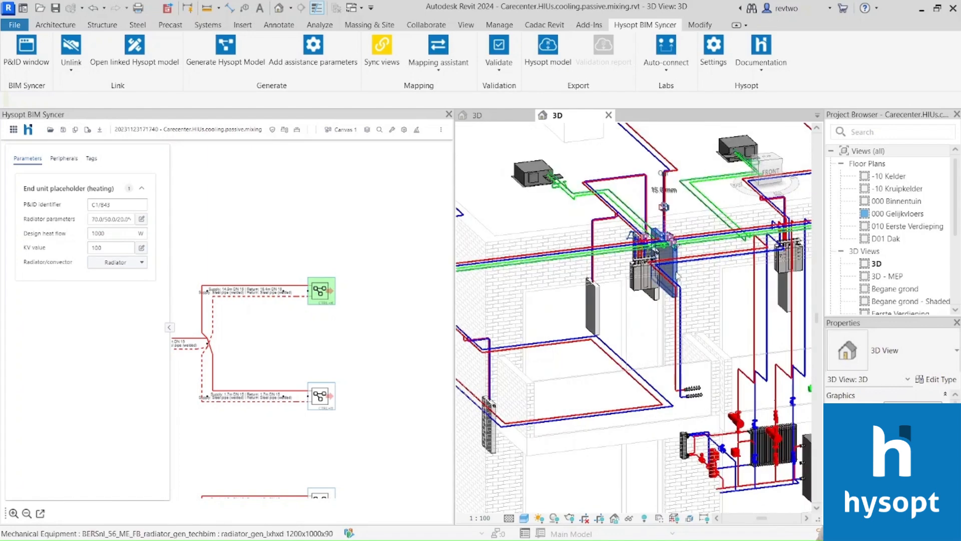
{"action": "left_click", "coordinate": [676, 276]}
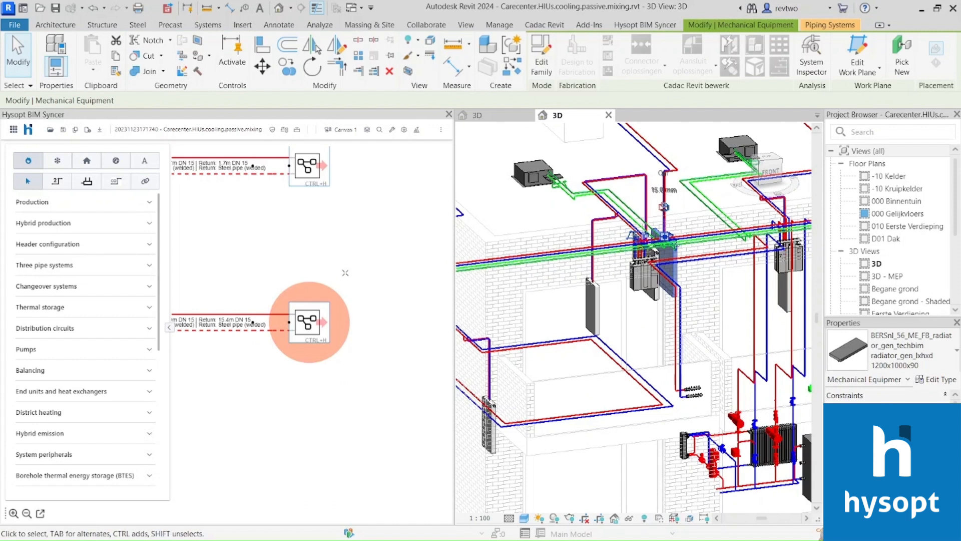
- Open the parameters of the heating pipes that feed the located end unit in the diagram
{"action": "middle_click_drag", "start_coordinate": [261, 264], "coordinate": [370, 256]}
{"action": "scroll", "coordinate": [328, 285], "scroll_direction": "up", "scroll_amount": 2}
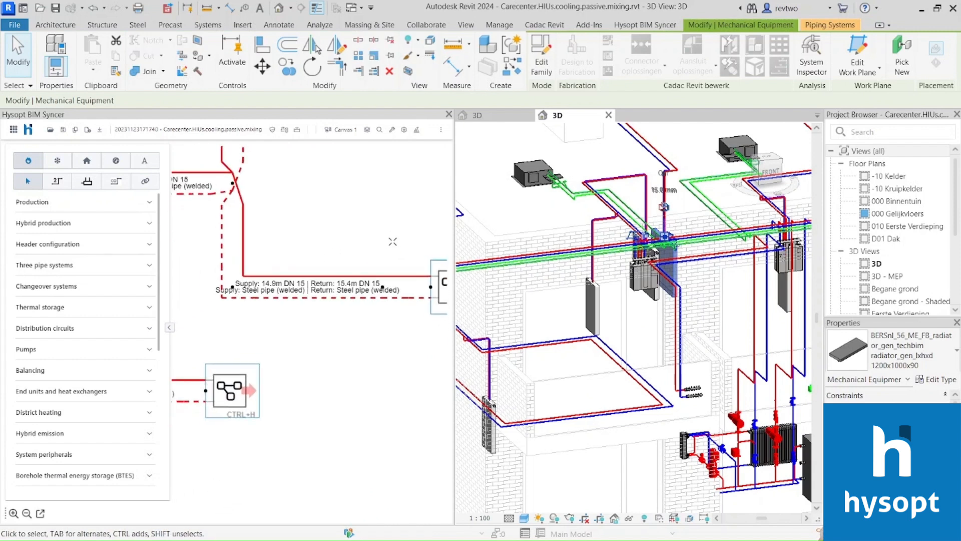
{"action": "left_click", "coordinate": [222, 298]}
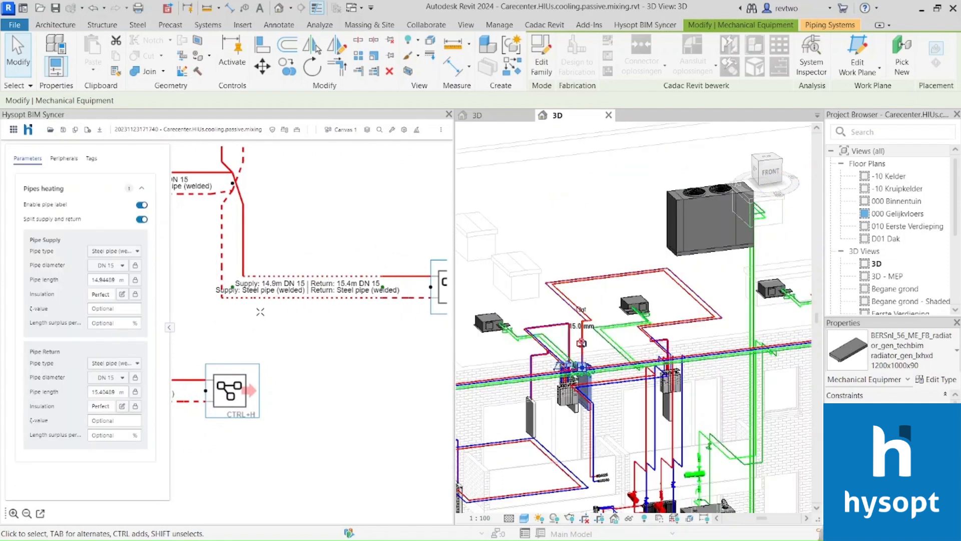
- Return to the Hysopt BIM Syncer tools, run the system check on the generated diagram and close its summary
{"action": "left_click", "coordinate": [633, 25]}
{"action": "left_click", "coordinate": [382, 50]}
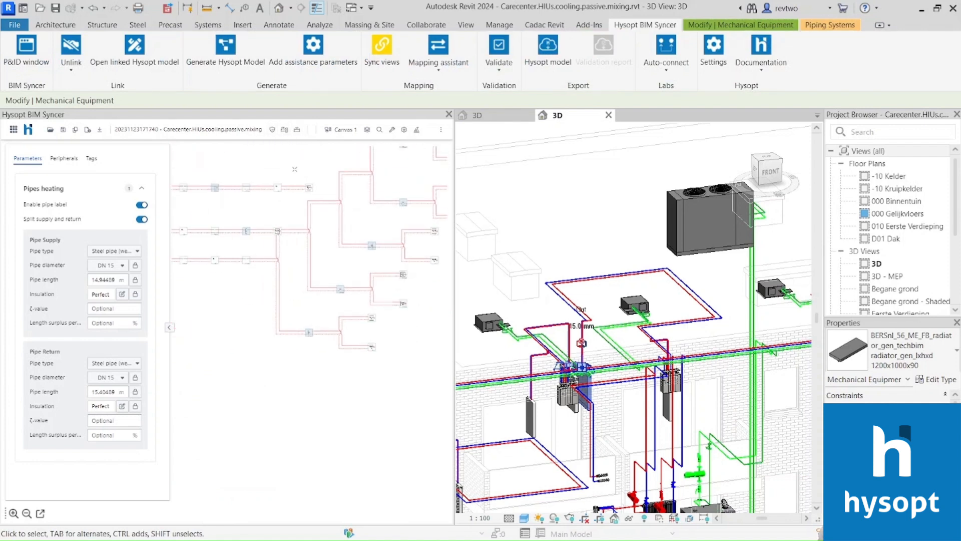
{"action": "left_click", "coordinate": [272, 131]}
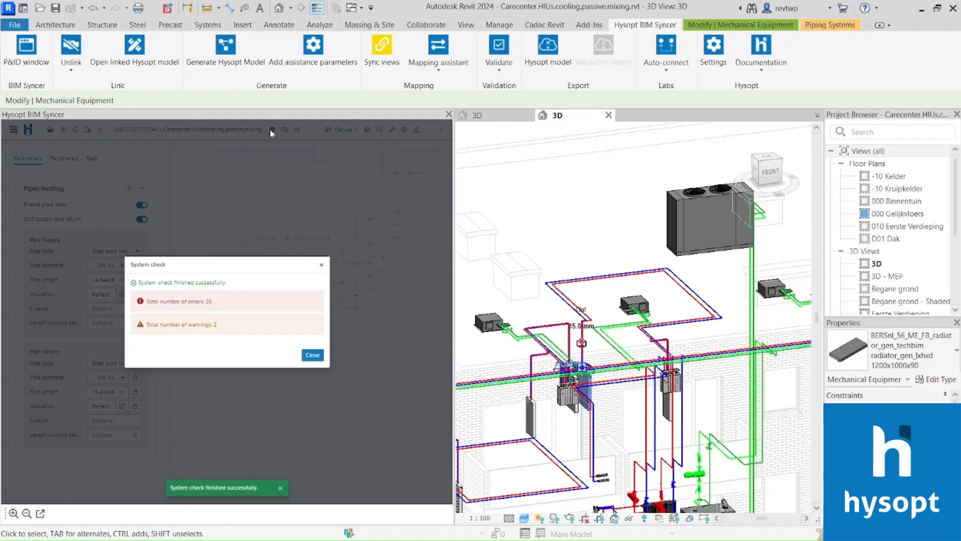
{"action": "left_click", "coordinate": [313, 355]}
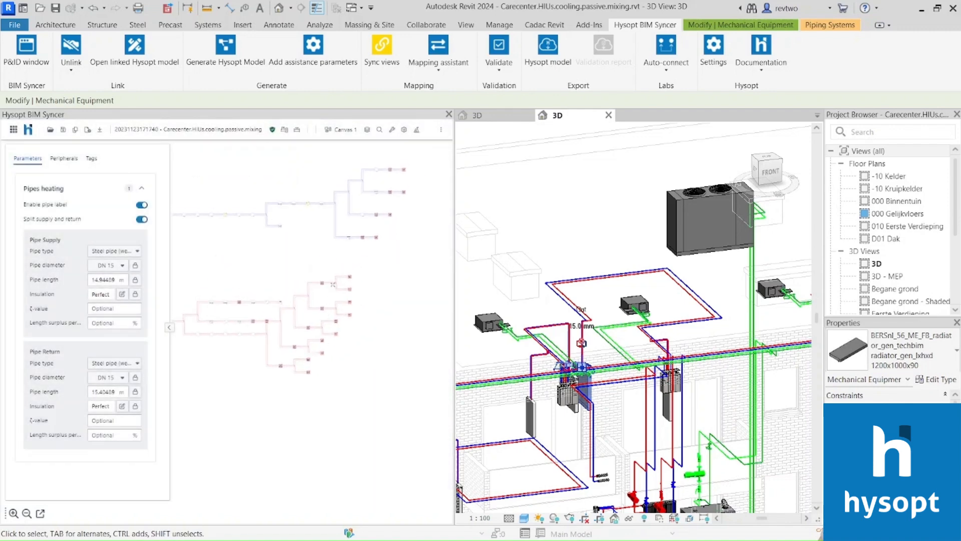
- Examine the components and end units flagged by the system check across the heating and cooling diagrams
{"action": "scroll", "coordinate": [351, 283], "scroll_direction": "up", "scroll_amount": 1}
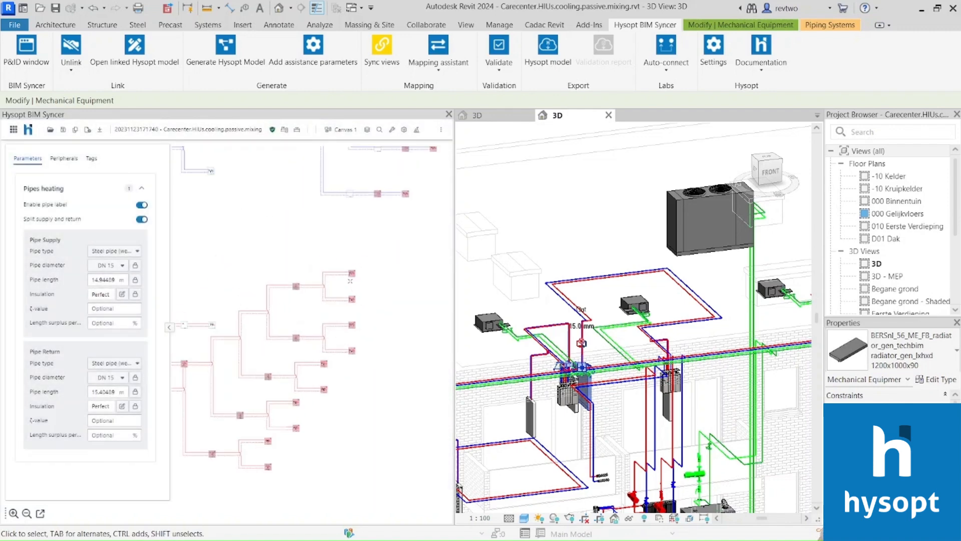
{"action": "scroll", "coordinate": [351, 280], "scroll_direction": "up", "scroll_amount": 1}
{"action": "scroll", "coordinate": [339, 273], "scroll_direction": "up", "scroll_amount": 2}
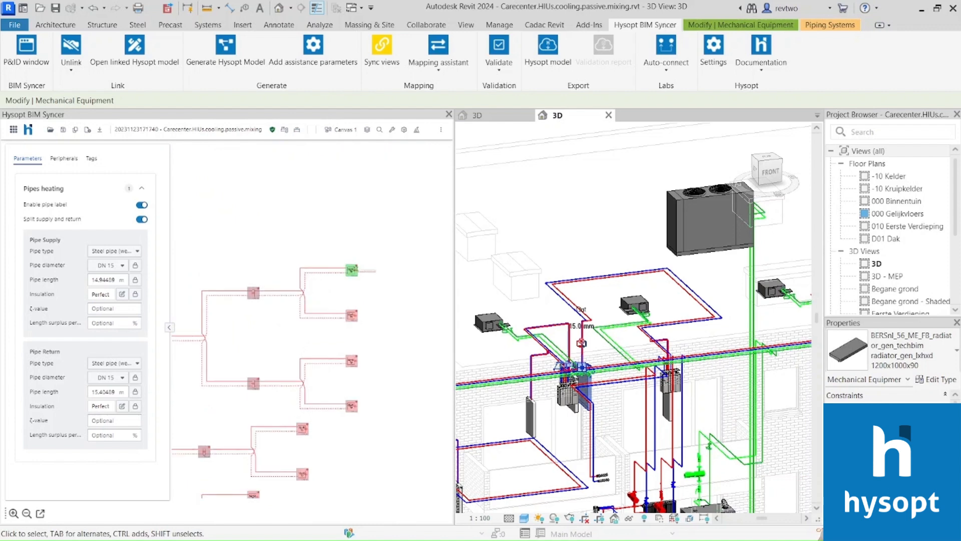
{"action": "middle_click_drag", "start_coordinate": [350, 347], "coordinate": [357, 256]}
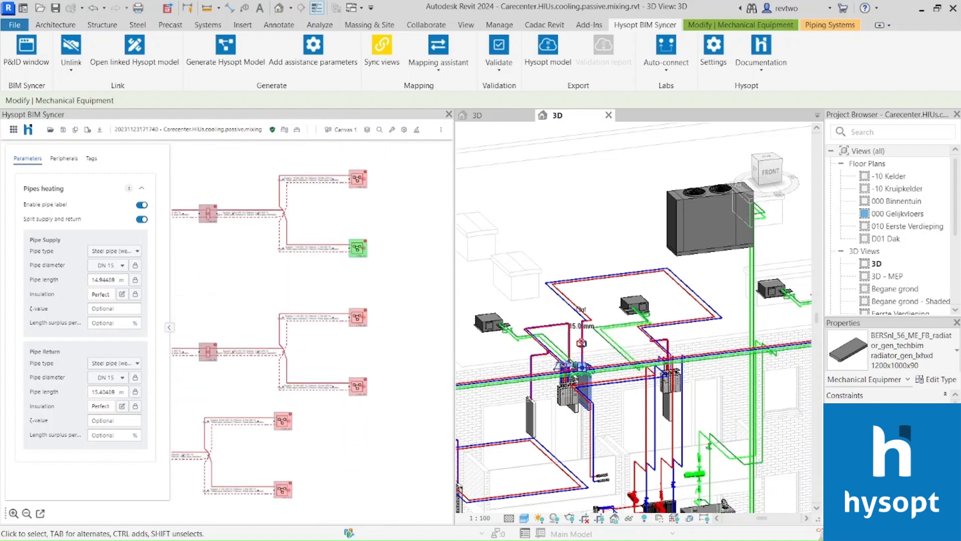
{"action": "scroll", "coordinate": [357, 321], "scroll_direction": "up", "scroll_amount": 4}
{"action": "scroll", "coordinate": [357, 321], "scroll_direction": "down", "scroll_amount": 2}
{"action": "scroll", "coordinate": [357, 322], "scroll_direction": "down", "scroll_amount": 3}
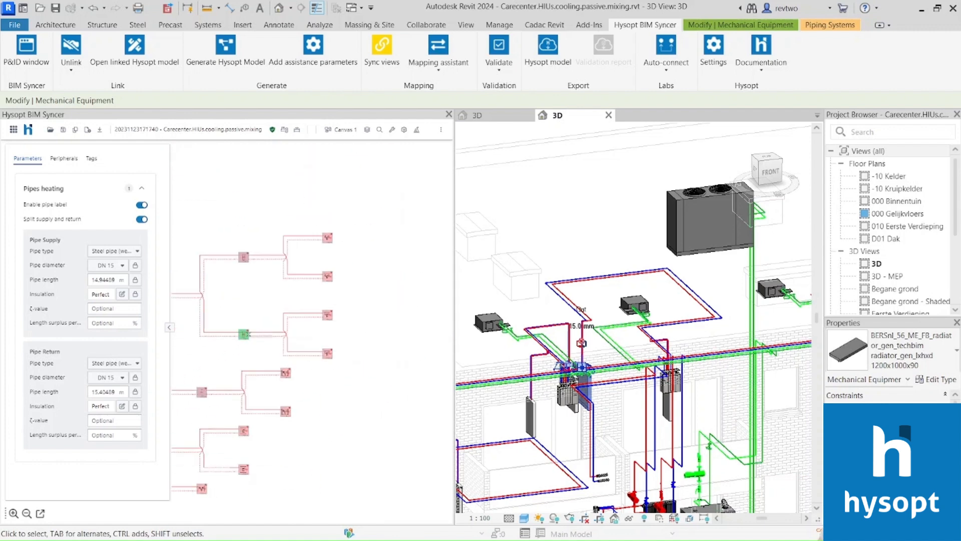
{"action": "scroll", "coordinate": [434, 439], "scroll_direction": "down", "scroll_amount": 4}
{"action": "left_click_drag", "start_coordinate": [333, 319], "coordinate": [352, 302]}
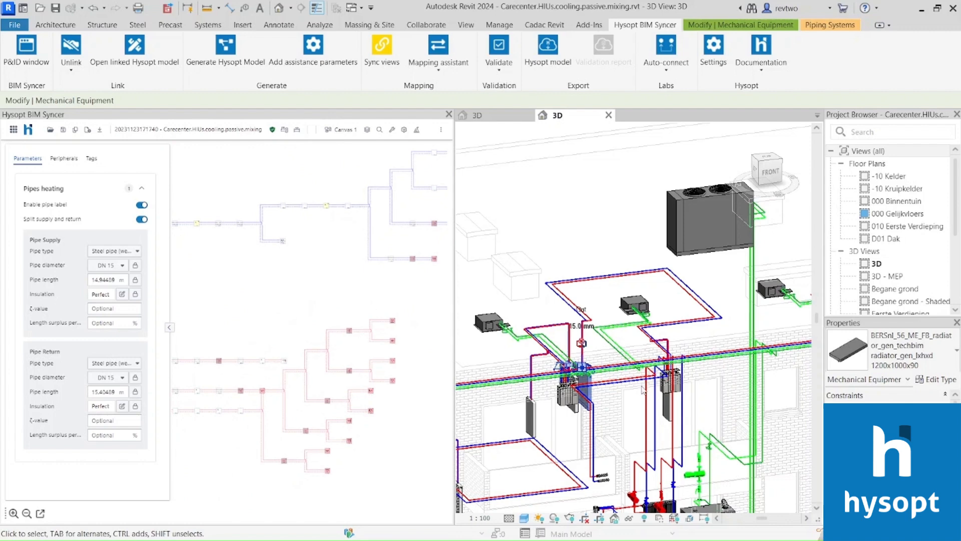
- Select the flagged end unit placeholder on the main heating branch of the diagram to locate its equipment in the 3D model
{"action": "scroll", "coordinate": [643, 388], "scroll_direction": "down", "scroll_amount": 6}
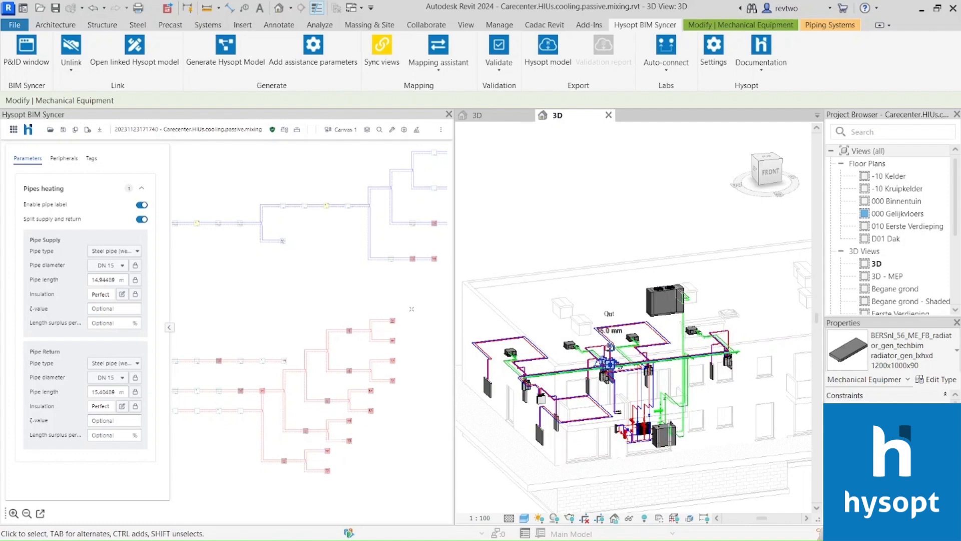
{"action": "scroll", "coordinate": [395, 322], "scroll_direction": "up", "scroll_amount": 3}
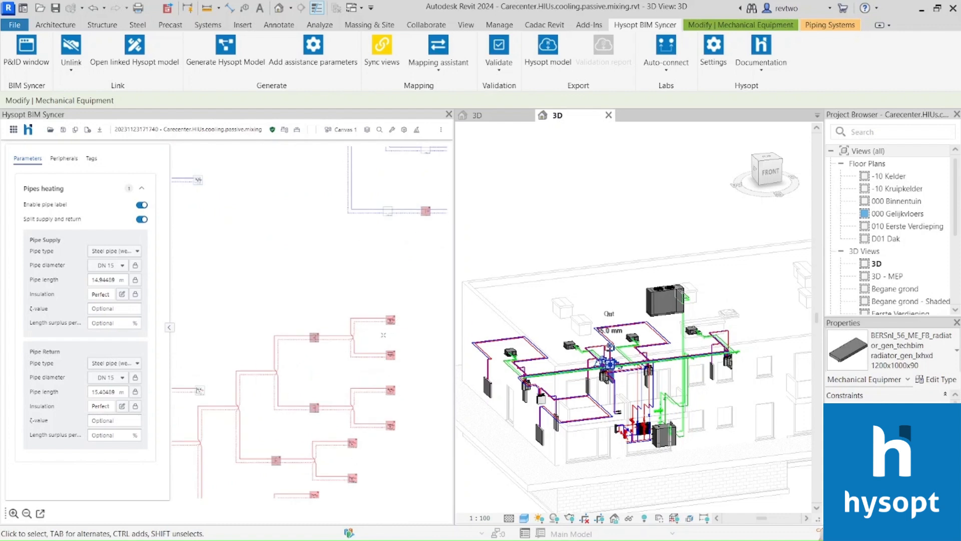
{"action": "left_click_drag", "start_coordinate": [330, 350], "coordinate": [341, 311]}
{"action": "scroll", "coordinate": [395, 292], "scroll_direction": "down", "scroll_amount": 2}
{"action": "left_click_drag", "start_coordinate": [272, 339], "coordinate": [328, 309]}
{"action": "scroll", "coordinate": [276, 340], "scroll_direction": "up", "scroll_amount": 5}
{"action": "left_click", "coordinate": [294, 352]}
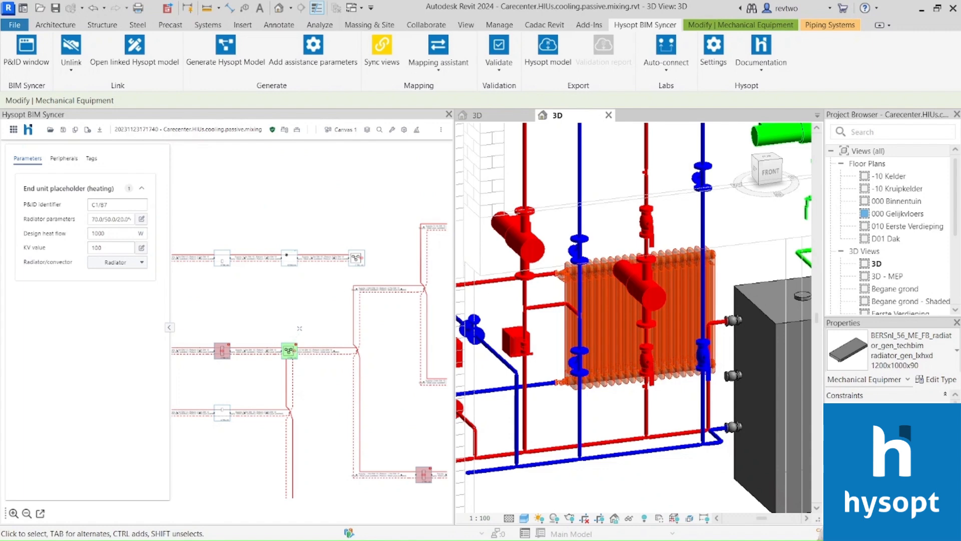
- Select the radiator beside the boiler in the 3D model to locate its end unit placeholder in the heating diagram
{"action": "scroll", "coordinate": [298, 329], "scroll_direction": "down", "scroll_amount": 3}
{"action": "scroll", "coordinate": [274, 341], "scroll_direction": "up", "scroll_amount": 4}
{"action": "middle_click_drag", "start_coordinate": [683, 314], "coordinate": [580, 331], "text": "shift"}
{"action": "middle_click_drag", "start_coordinate": [496, 320], "coordinate": [571, 235]}
{"action": "left_click", "coordinate": [610, 303]}
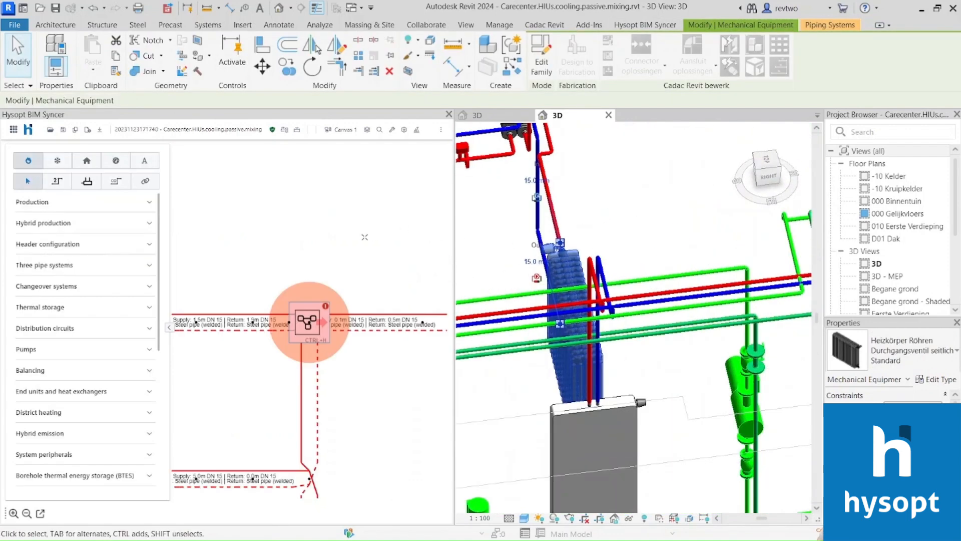
{"action": "scroll", "coordinate": [354, 245], "scroll_direction": "down", "scroll_amount": 5}
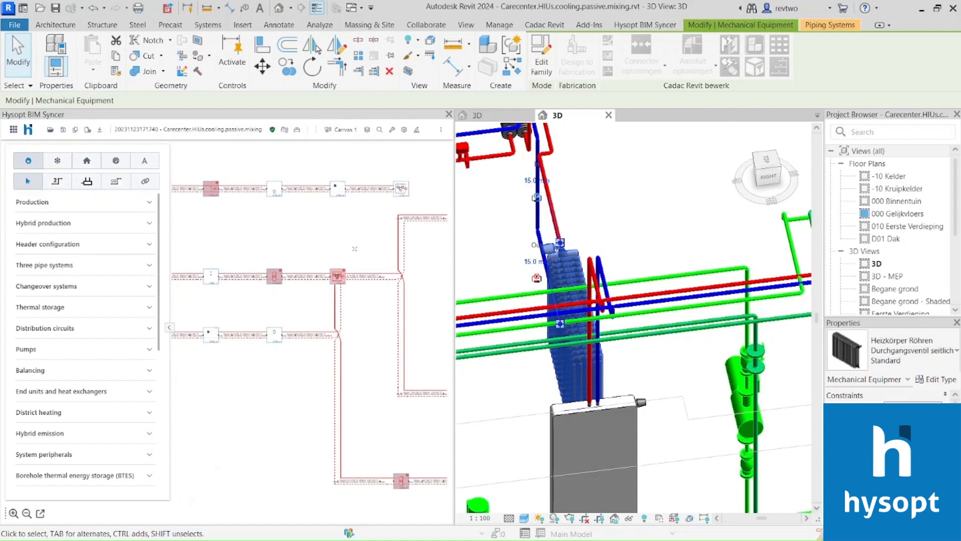
{"action": "scroll", "coordinate": [345, 244], "scroll_direction": "down", "scroll_amount": 2}
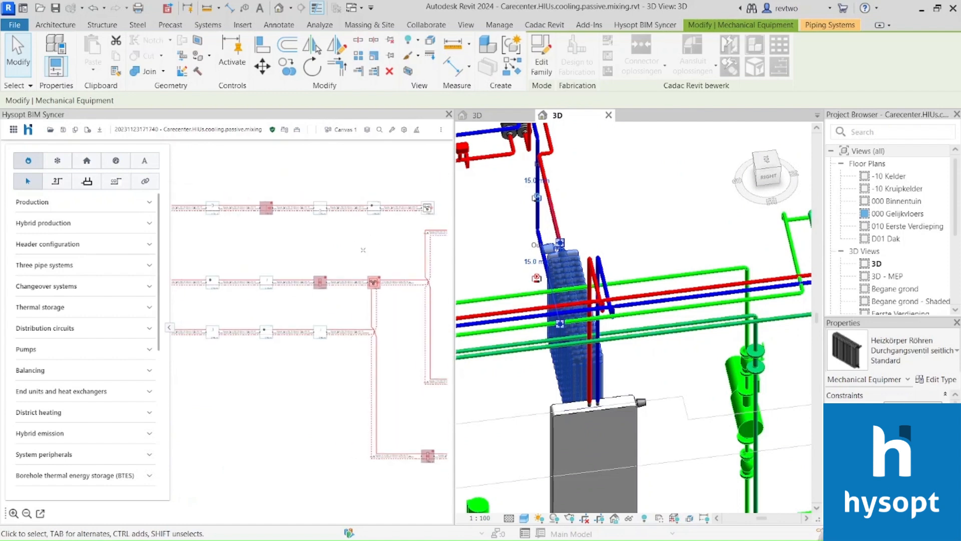
{"action": "scroll", "coordinate": [363, 249], "scroll_direction": "down", "scroll_amount": 2}
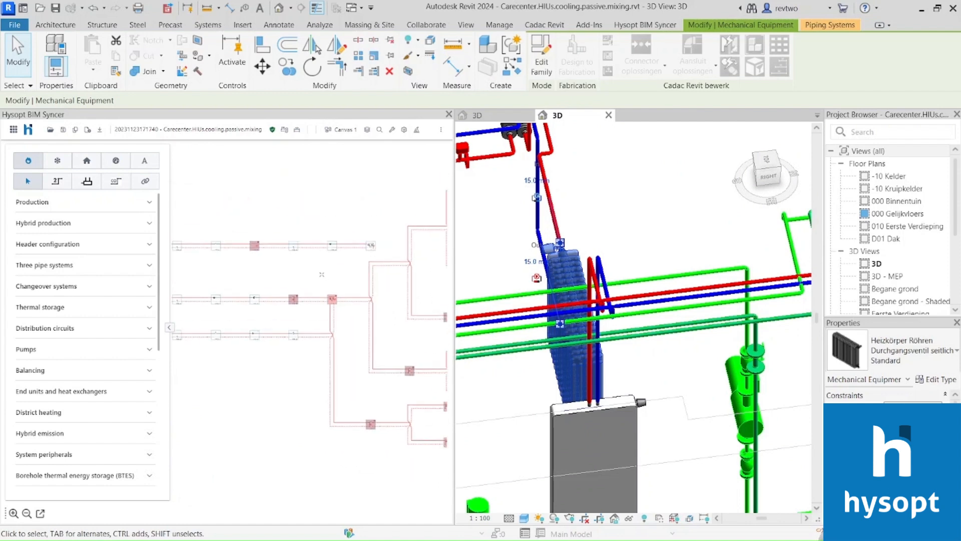
{"action": "scroll", "coordinate": [322, 275], "scroll_direction": "down", "scroll_amount": 4}
{"action": "middle_click_drag", "start_coordinate": [335, 280], "coordinate": [313, 309]}
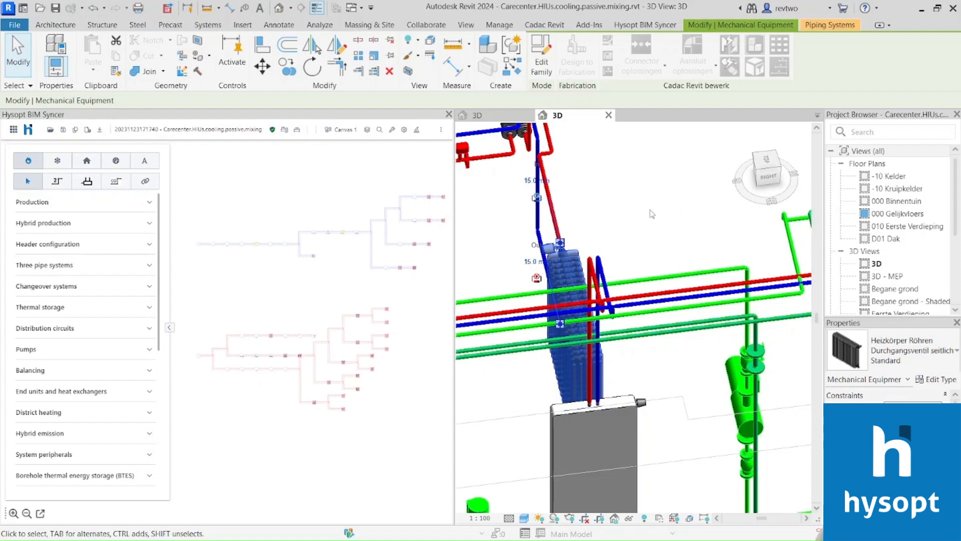
- Select the flanged plate heat exchanger in the 3D model to locate its component in the heating diagram
{"action": "scroll", "coordinate": [652, 214], "scroll_direction": "down", "scroll_amount": 3}
{"action": "middle_click_drag", "start_coordinate": [570, 320], "coordinate": [615, 286]}
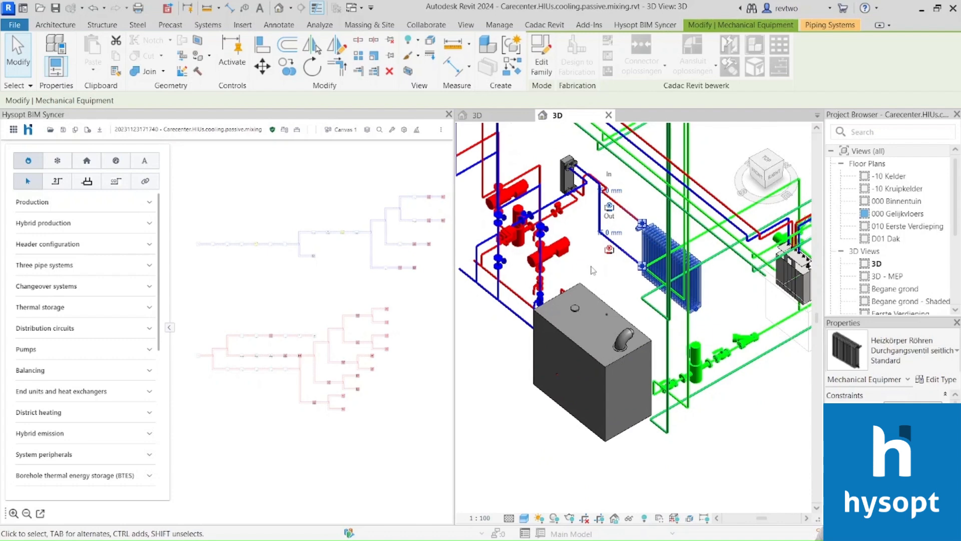
{"action": "scroll", "coordinate": [594, 271], "scroll_direction": "down", "scroll_amount": 2}
{"action": "middle_click_drag", "start_coordinate": [595, 269], "coordinate": [613, 372]}
{"action": "scroll", "coordinate": [596, 237], "scroll_direction": "down", "scroll_amount": 1}
{"action": "scroll", "coordinate": [596, 283], "scroll_direction": "up", "scroll_amount": 4}
{"action": "mouse_move", "coordinate": [607, 319]}
{"action": "middle_mouse_down", "text": "shift"}
{"action": "mouse_move", "coordinate": [622, 311]}
{"action": "mouse_move", "coordinate": [602, 435]}
{"action": "mouse_move", "coordinate": [620, 395]}
{"action": "mouse_move", "coordinate": [606, 313]}
{"action": "middle_mouse_up", "text": "shift"}
{"action": "scroll", "coordinate": [625, 444], "scroll_direction": "up", "scroll_amount": 4}
{"action": "left_click", "coordinate": [569, 324]}
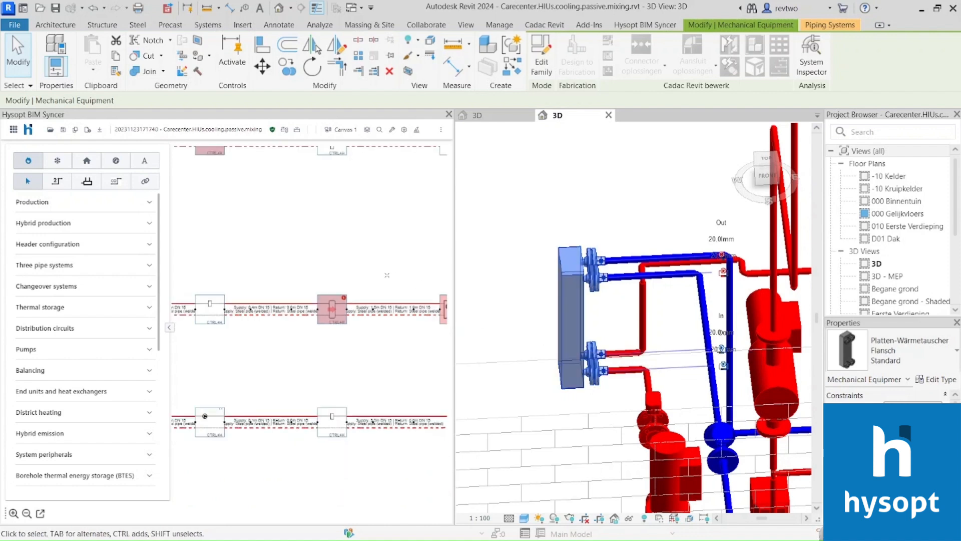
- Replace the located regime changing component placeholder with a Heat exchanger for heating from the End units and heat exchangers library
{"action": "middle_click_drag", "start_coordinate": [371, 277], "coordinate": [363, 278]}
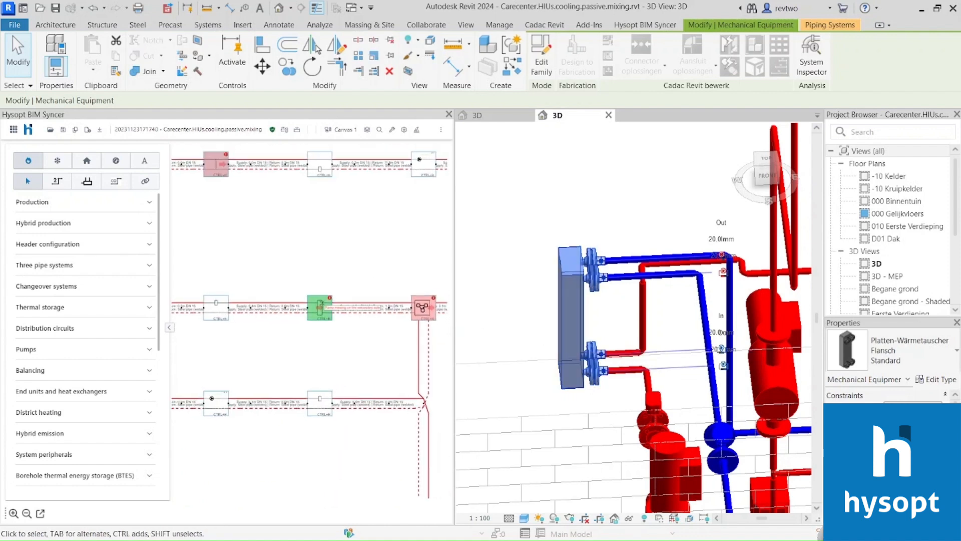
{"action": "scroll", "coordinate": [321, 307], "scroll_direction": "up", "scroll_amount": 2}
{"action": "left_click", "coordinate": [321, 308]}
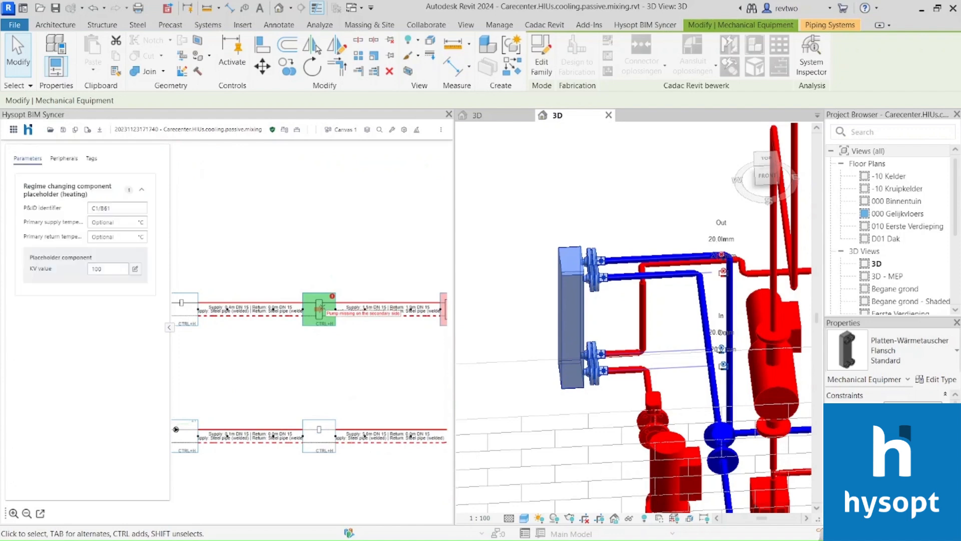
{"action": "key", "text": "alt"}
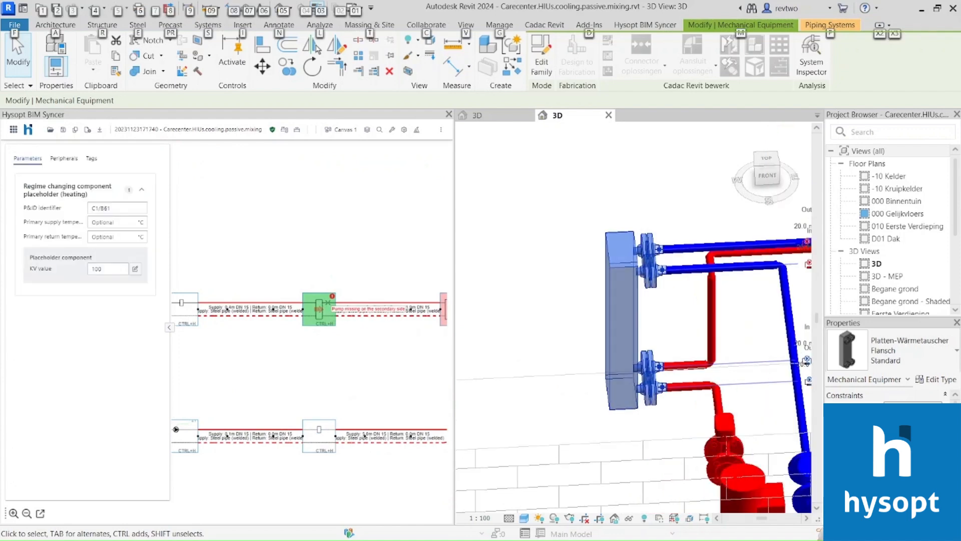
{"action": "key", "text": "ctrl+h"}
{"action": "scroll", "coordinate": [264, 333], "scroll_direction": "down", "scroll_amount": 3}
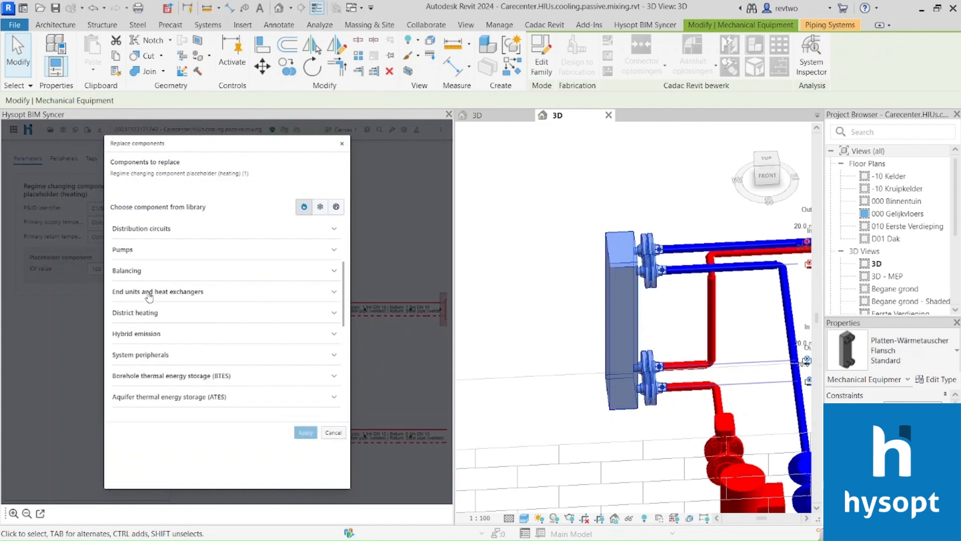
{"action": "left_click", "coordinate": [149, 293]}
{"action": "left_click", "coordinate": [268, 317]}
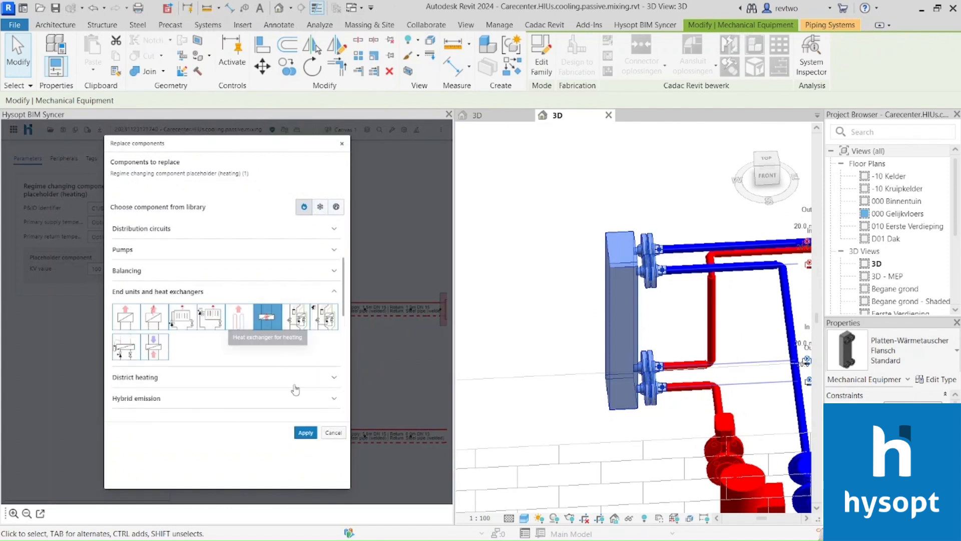
{"action": "left_click", "coordinate": [306, 433]}
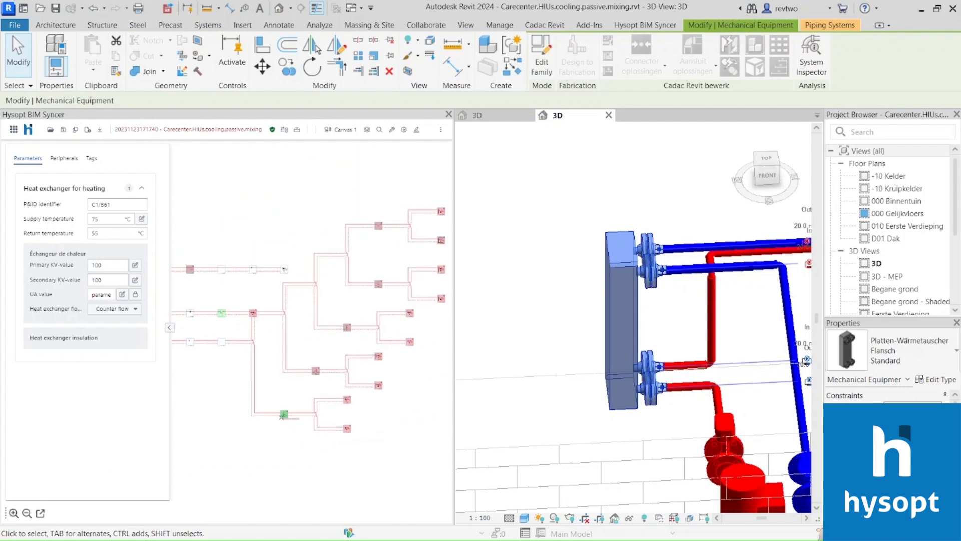
{"action": "scroll", "coordinate": [282, 415], "scroll_direction": "up", "scroll_amount": 2}
{"action": "double_click", "coordinate": [285, 414]}
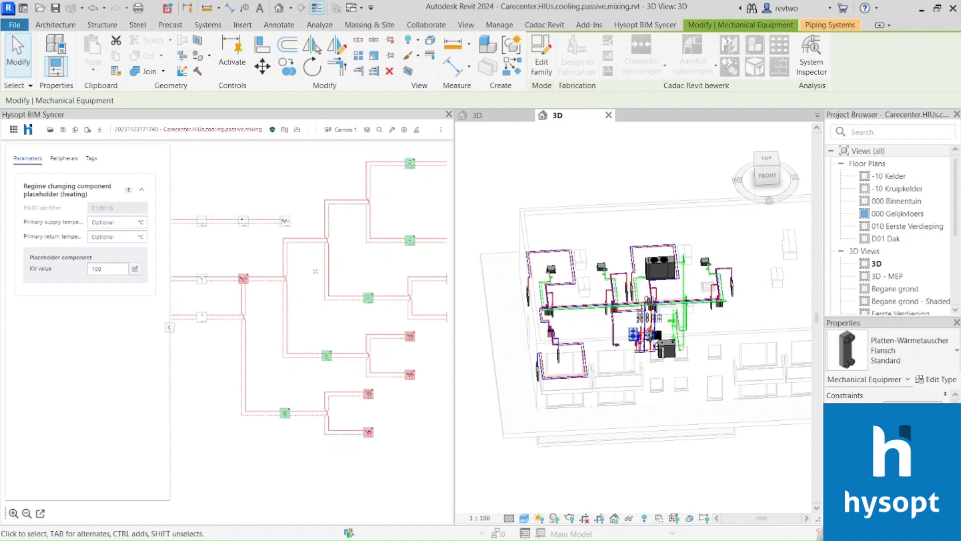
{"action": "left_click", "coordinate": [306, 284]}
{"action": "scroll", "coordinate": [381, 240], "scroll_direction": "up", "scroll_amount": 2}
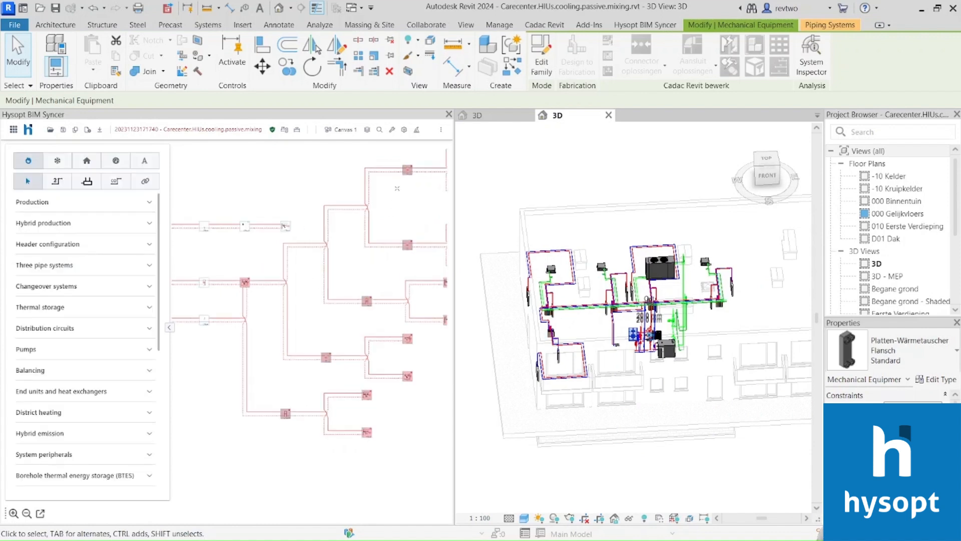
- Select all five remaining heating regime changing component placeholders and replace them with Direct HIU components
{"action": "left_click", "coordinate": [408, 168]}
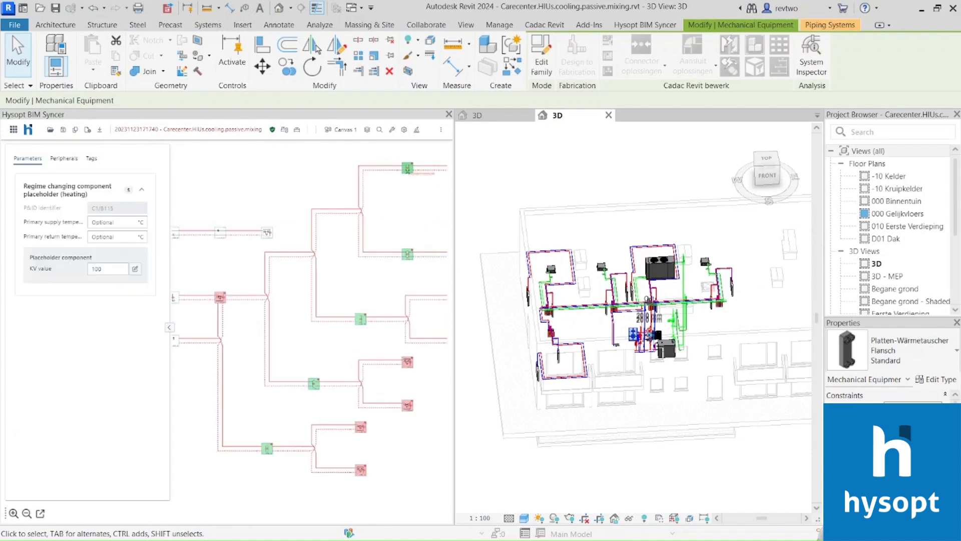
{"action": "key", "text": "r"}
{"action": "scroll", "coordinate": [189, 337], "scroll_direction": "down", "scroll_amount": 2}
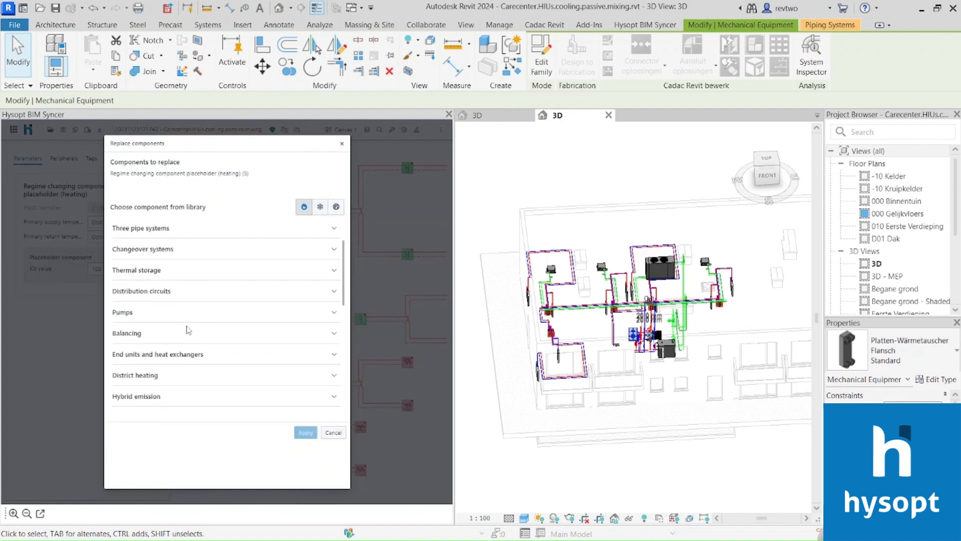
{"action": "left_click", "coordinate": [179, 354]}
{"action": "scroll", "coordinate": [205, 383], "scroll_direction": "down", "scroll_amount": 1}
{"action": "scroll", "coordinate": [205, 383], "scroll_direction": "down", "scroll_amount": 1}
{"action": "left_click", "coordinate": [296, 325]}
{"action": "left_click", "coordinate": [303, 433]}
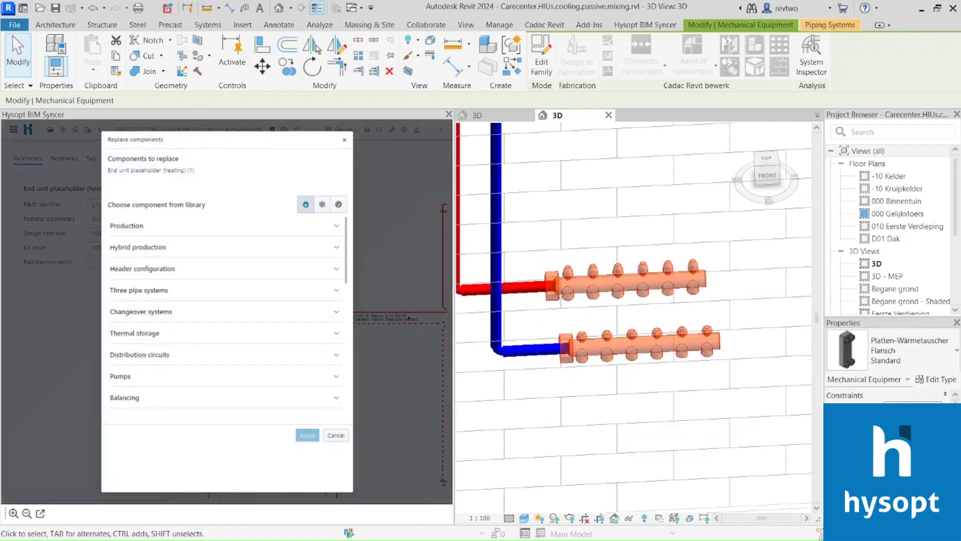
- Replace the heating end unit placeholder linked to the manifolds in the 3D model with a Floor heating loop
{"action": "scroll", "coordinate": [221, 313], "scroll_direction": "down", "scroll_amount": 3}
{"action": "left_click", "coordinate": [165, 354]}
{"action": "left_click", "coordinate": [239, 380]}
{"action": "left_click", "coordinate": [306, 432]}
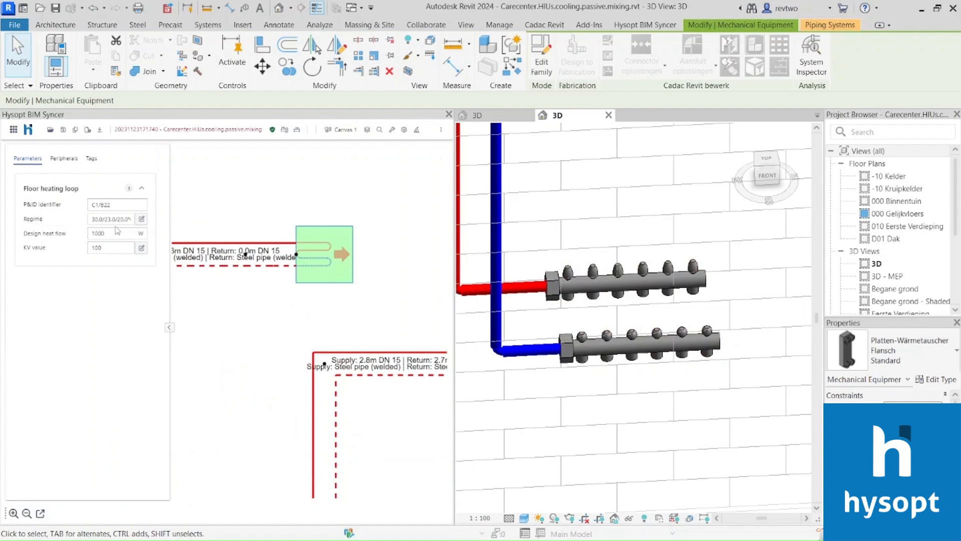
- Set the primary supply temperature of the flagged regime changing distribution unit placeholder on the floor heating branch to 70 °C
{"action": "scroll", "coordinate": [339, 260], "scroll_direction": "down", "scroll_amount": 3}
{"action": "scroll", "coordinate": [247, 238], "scroll_direction": "down", "scroll_amount": 2}
{"action": "middle_click_drag", "start_coordinate": [186, 261], "coordinate": [283, 275]}
{"action": "scroll", "coordinate": [283, 276], "scroll_direction": "up", "scroll_amount": 5}
{"action": "left_click", "coordinate": [287, 261]}
{"action": "left_click", "coordinate": [115, 222]}
{"action": "type", "text": "70"}
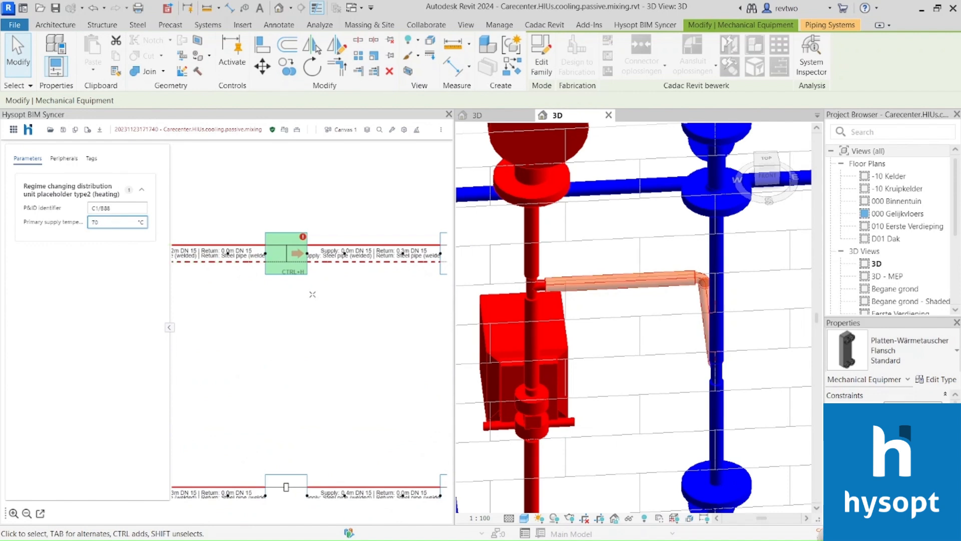
- Select all remaining heating end unit placeholders and set their design heat flow to 2500 W
{"action": "scroll", "coordinate": [283, 293], "scroll_direction": "down", "scroll_amount": 2}
{"action": "scroll", "coordinate": [299, 307], "scroll_direction": "down", "scroll_amount": 4}
{"action": "middle_click_drag", "start_coordinate": [370, 317], "coordinate": [300, 298]}
{"action": "middle_click_drag", "start_coordinate": [434, 299], "coordinate": [326, 298]}
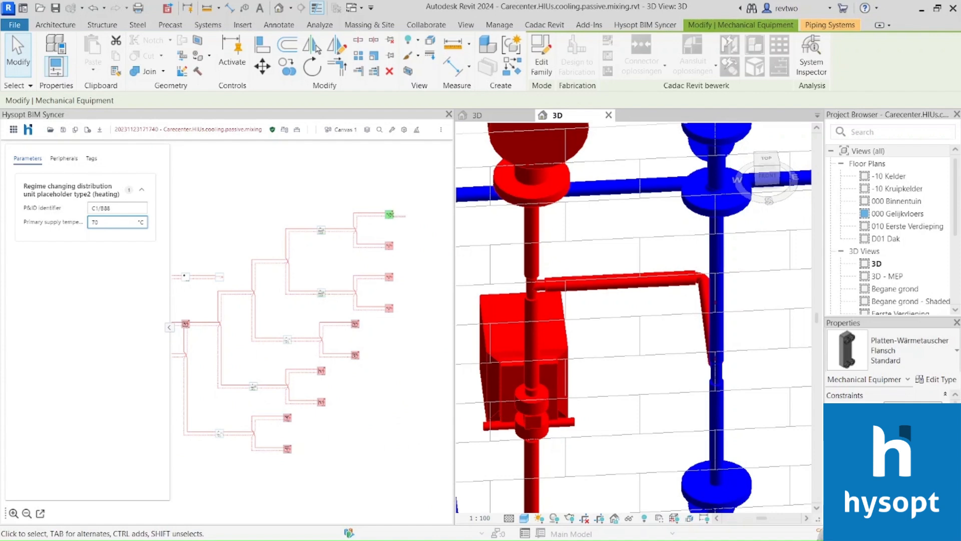
{"action": "double_click", "coordinate": [389, 214]}
{"action": "double_click", "coordinate": [103, 235]}
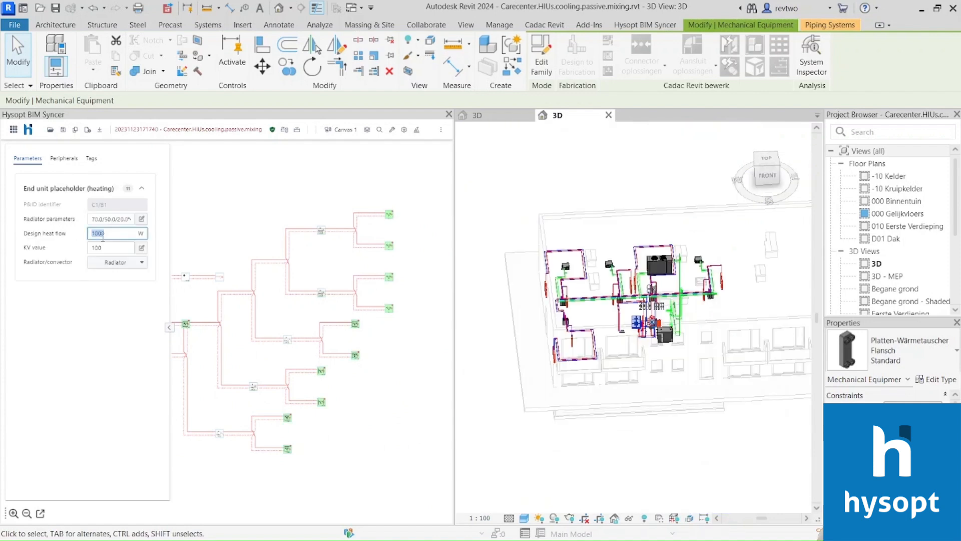
{"action": "type", "text": "250"}
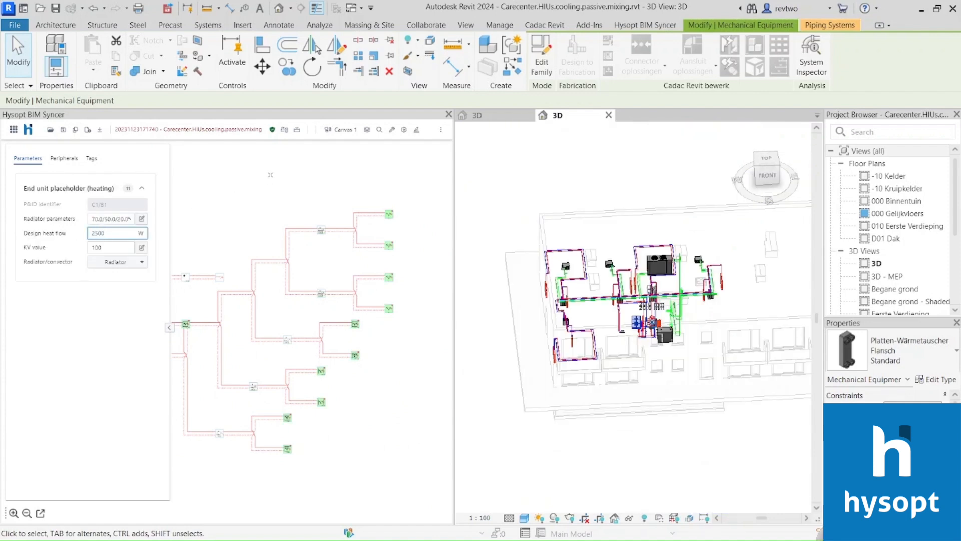
- Compute the design flows of the hydraulic model and close the calculation window
{"action": "left_click", "coordinate": [284, 133]}
{"action": "left_click", "coordinate": [293, 322]}
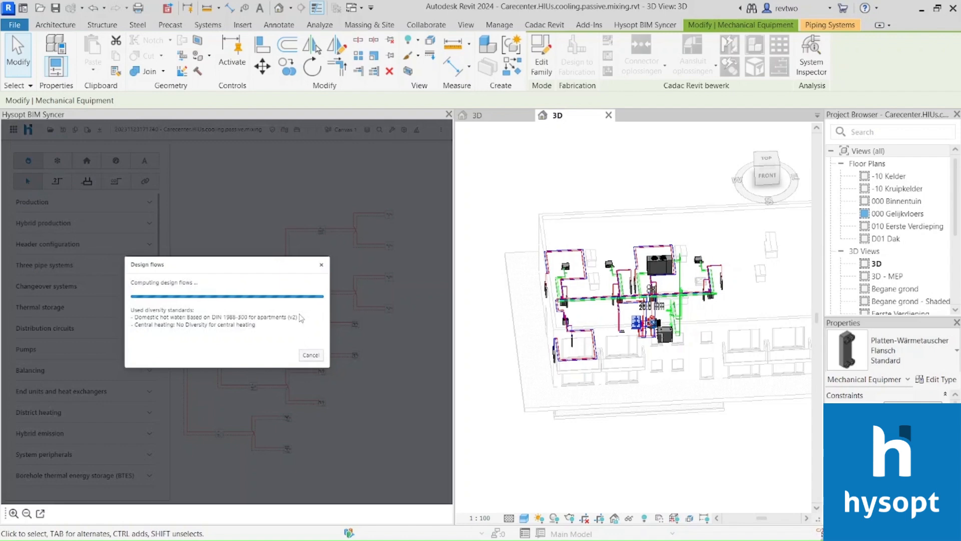
{"action": "left_click", "coordinate": [311, 358]}
- Examine the computed flows at the end units and select a Direct HIU with its adjoining heating pipes
{"action": "scroll", "coordinate": [393, 216], "scroll_direction": "up", "scroll_amount": 10}
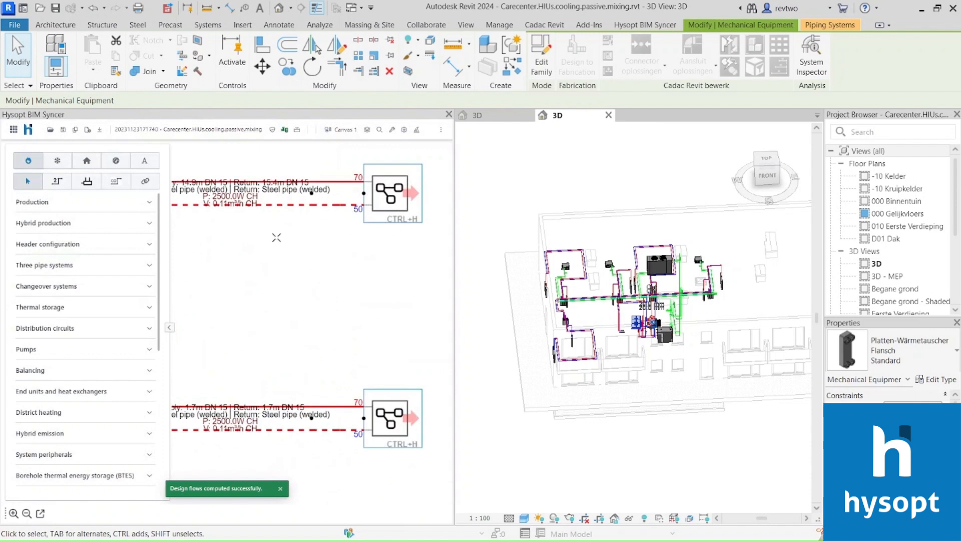
{"action": "scroll", "coordinate": [270, 248], "scroll_direction": "down", "scroll_amount": 4}
{"action": "middle_click_drag", "start_coordinate": [269, 254], "coordinate": [423, 226]}
{"action": "middle_click_drag", "start_coordinate": [246, 306], "coordinate": [406, 299]}
{"action": "left_click_drag", "start_coordinate": [241, 203], "coordinate": [438, 289]}
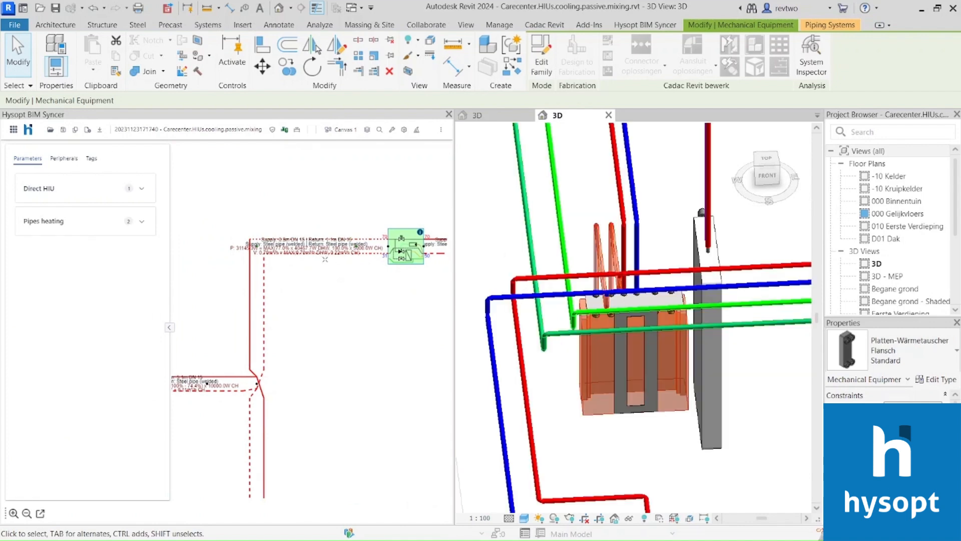
{"action": "scroll", "coordinate": [350, 266], "scroll_direction": "up", "scroll_amount": 2}
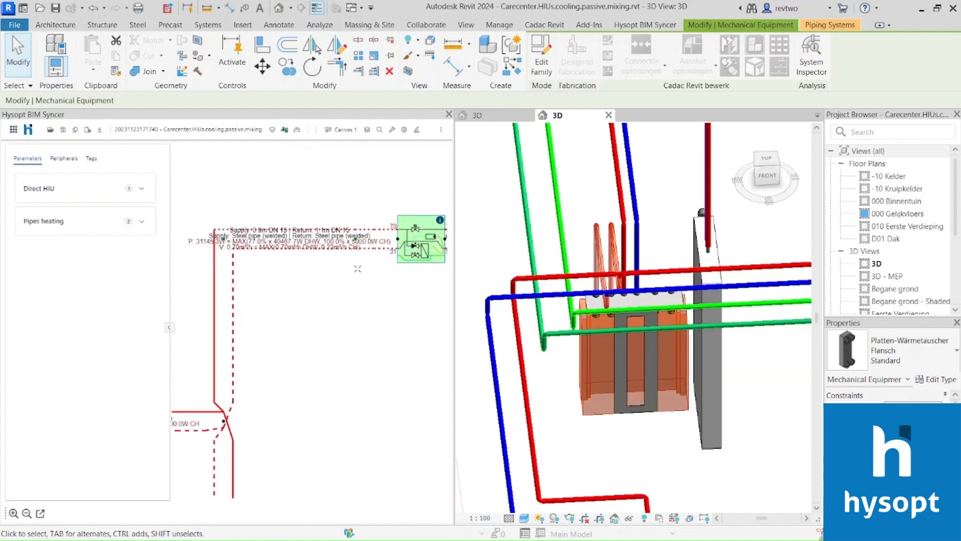
{"action": "middle_click_drag", "start_coordinate": [405, 281], "coordinate": [371, 286]}
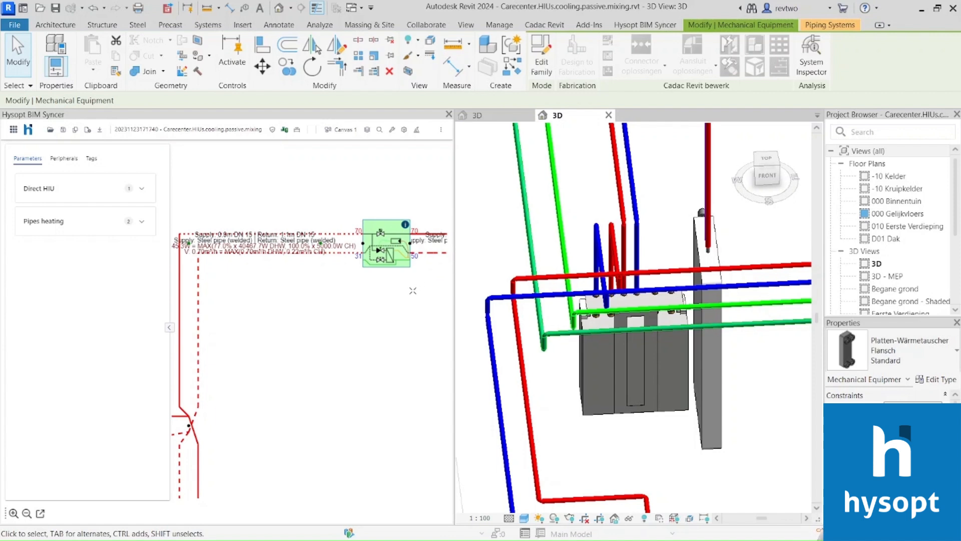
- Select the heating pipe downstream of the regime changing distribution unit to inspect its design flow and parameters
{"action": "scroll", "coordinate": [411, 290], "scroll_direction": "down", "scroll_amount": 10}
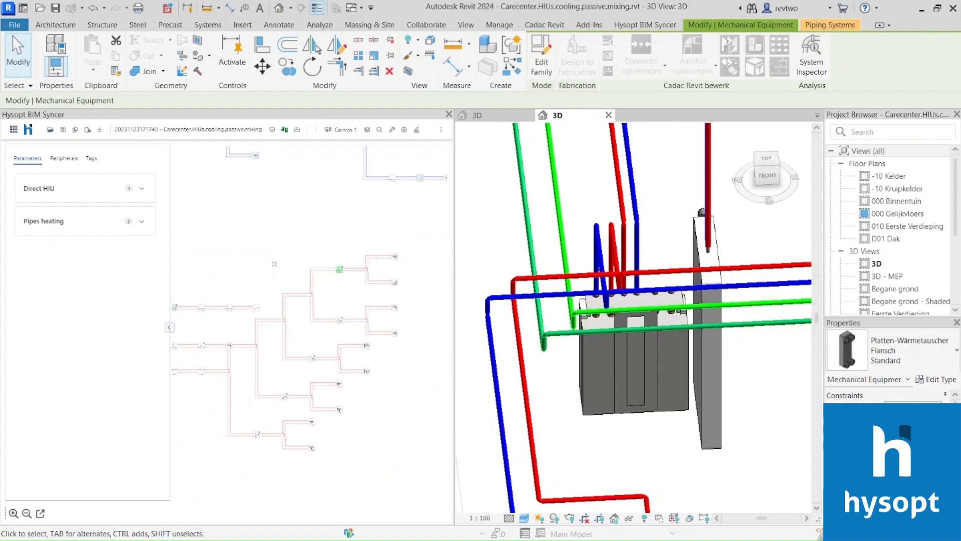
{"action": "scroll", "coordinate": [318, 266], "scroll_direction": "up", "scroll_amount": 10}
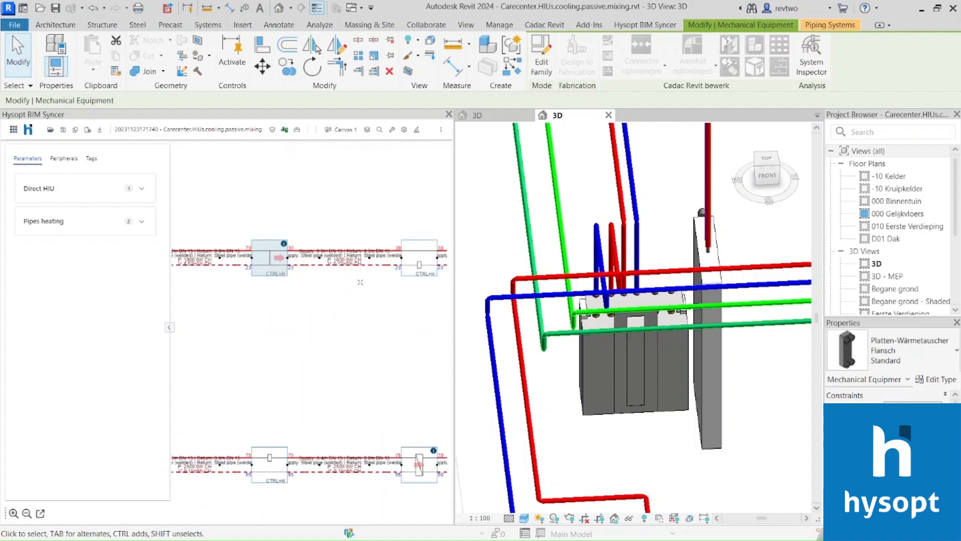
{"action": "scroll", "coordinate": [363, 277], "scroll_direction": "down", "scroll_amount": 1}
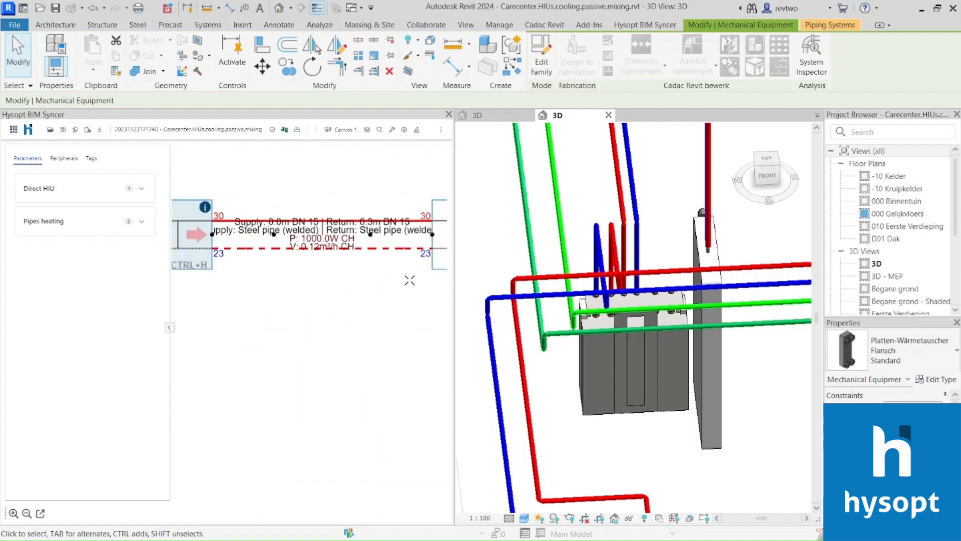
{"action": "left_click_drag", "start_coordinate": [311, 283], "coordinate": [332, 284]}
{"action": "left_click_drag", "start_coordinate": [410, 267], "coordinate": [287, 196]}
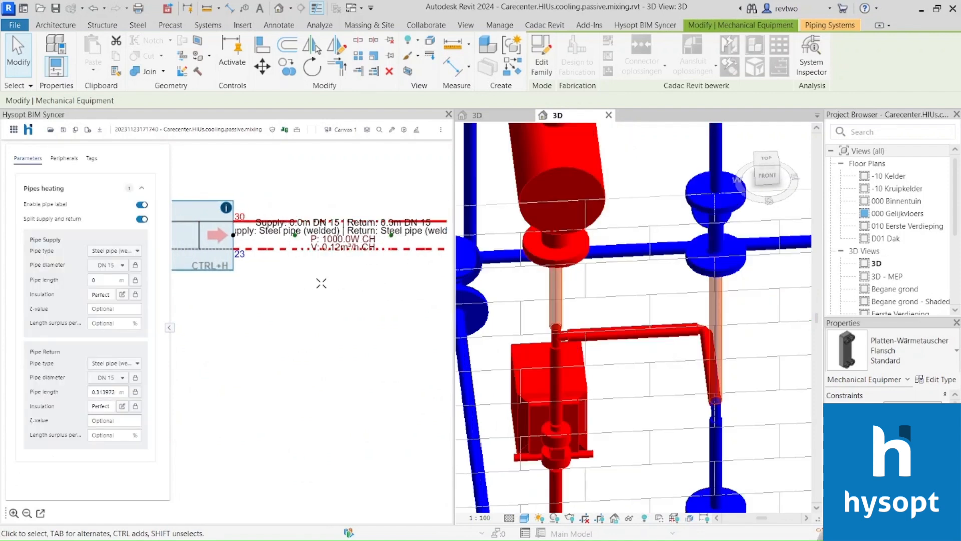
- Select the heating pipe upstream of the regime changing distribution unit to compare its design flow and parameters
{"action": "scroll", "coordinate": [336, 305], "scroll_direction": "down", "scroll_amount": 1}
{"action": "scroll", "coordinate": [402, 271], "scroll_direction": "up", "scroll_amount": 3}
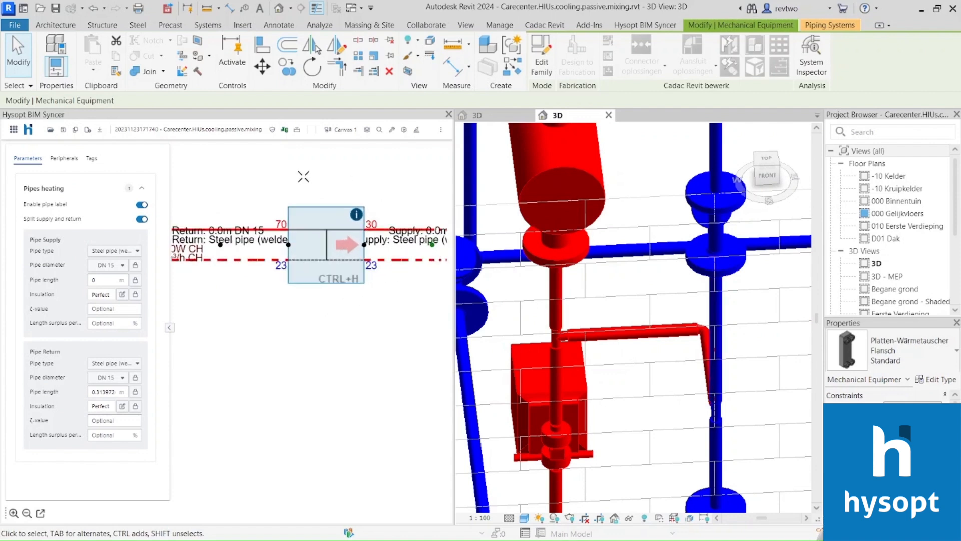
{"action": "left_click_drag", "start_coordinate": [354, 285], "coordinate": [214, 193]}
{"action": "scroll", "coordinate": [327, 201], "scroll_direction": "down", "scroll_amount": 5}
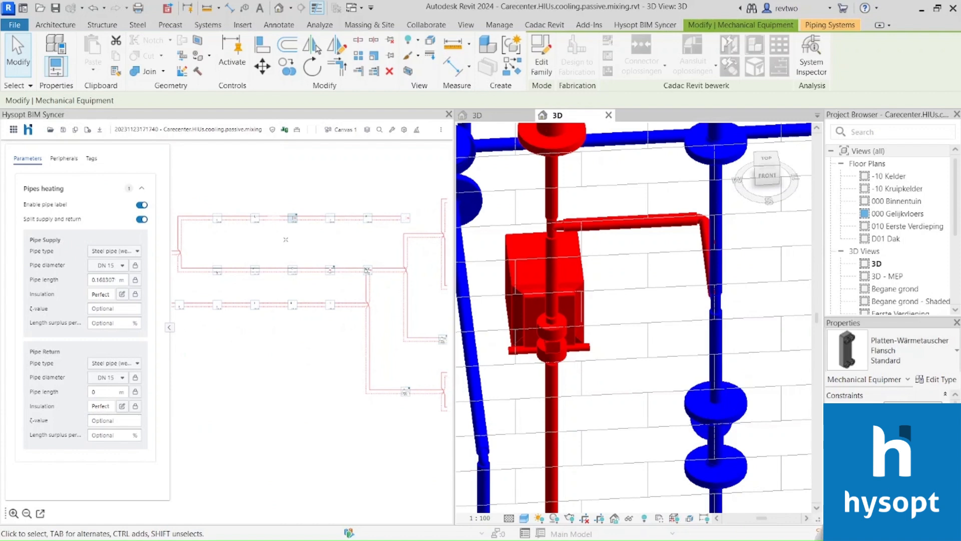
{"action": "scroll", "coordinate": [286, 239], "scroll_direction": "down", "scroll_amount": 3}
{"action": "middle_click_drag", "start_coordinate": [297, 238], "coordinate": [274, 258]}
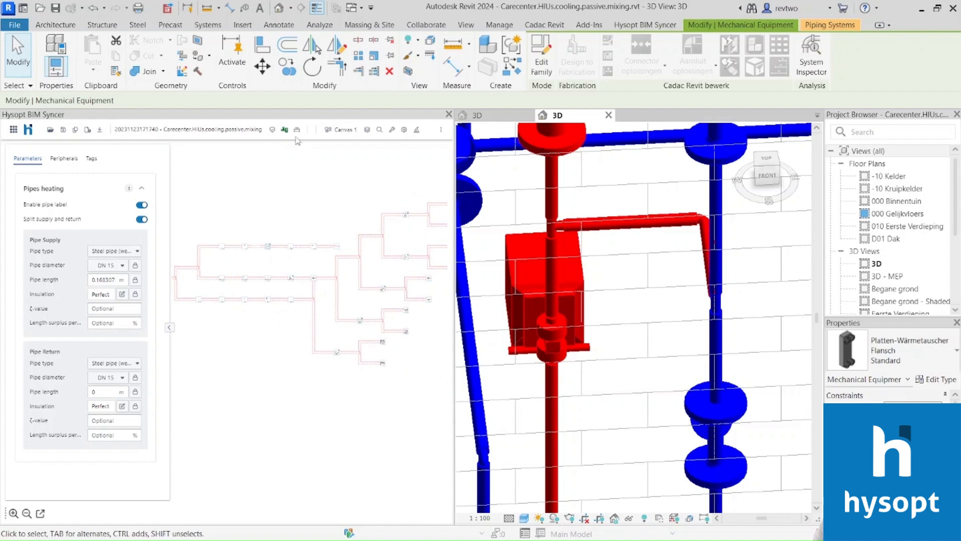
- Set the pipe pressure profile in the model settings to the ISSO 18 based standard and close the settings
{"action": "scroll", "coordinate": [326, 183], "scroll_direction": "down", "scroll_amount": 1}
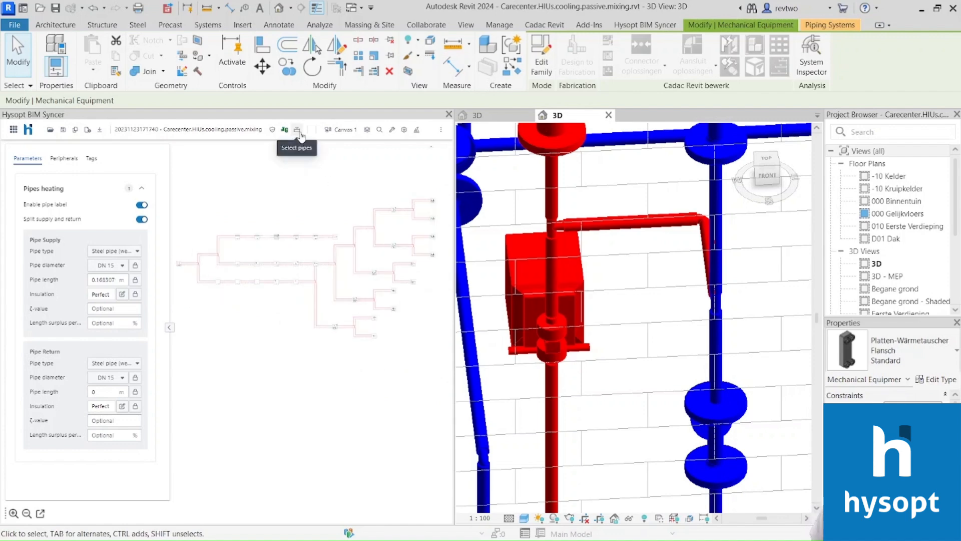
{"action": "left_click", "coordinate": [404, 129]}
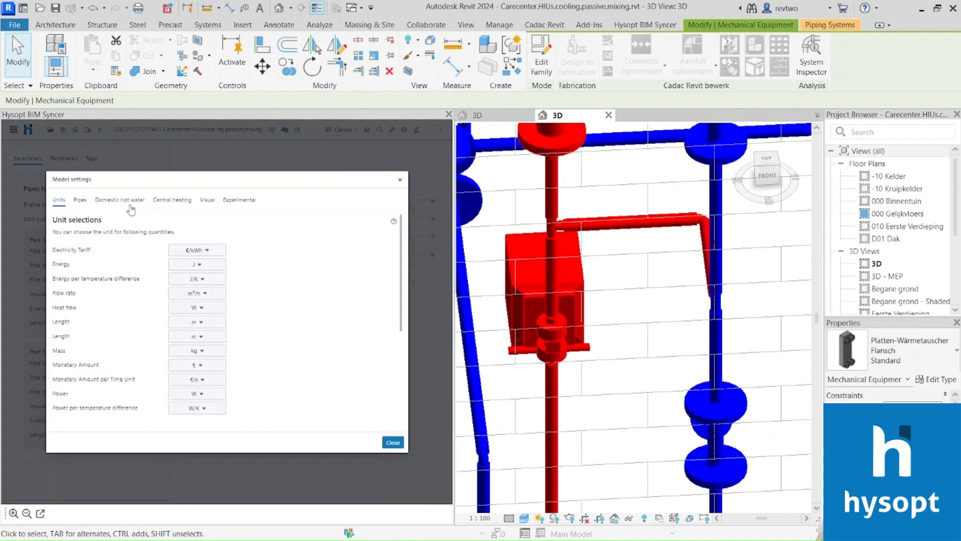
{"action": "left_click", "coordinate": [80, 200]}
{"action": "scroll", "coordinate": [186, 268], "scroll_direction": "down", "scroll_amount": 3}
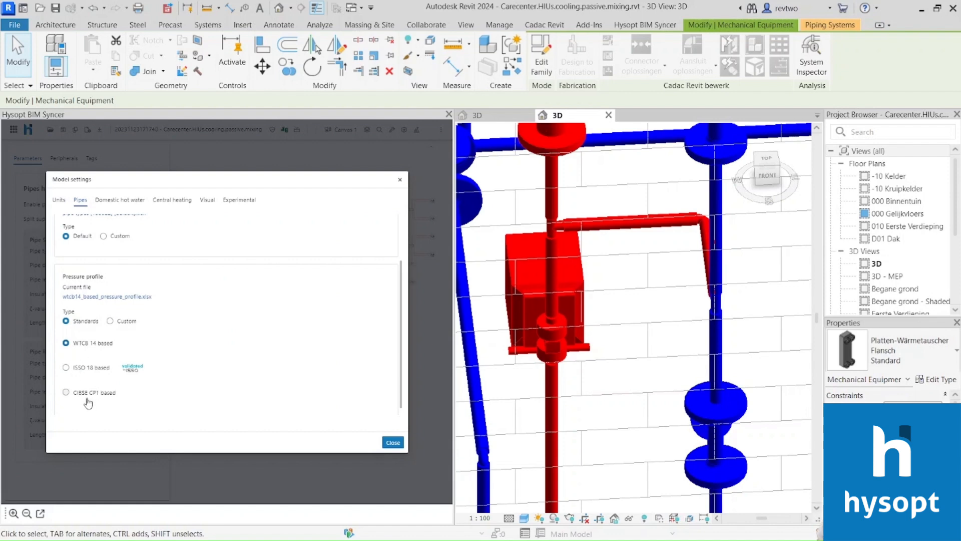
{"action": "left_click", "coordinate": [67, 369]}
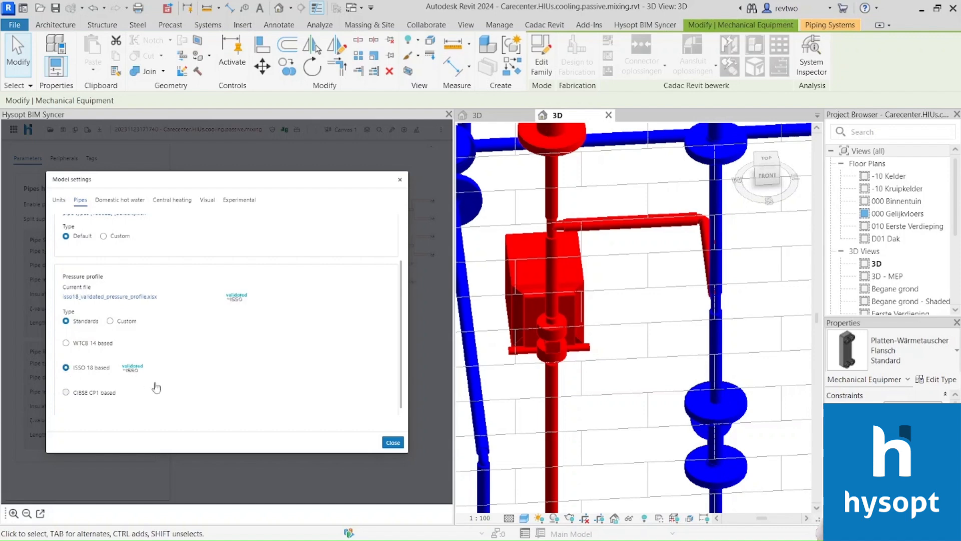
{"action": "left_click", "coordinate": [394, 443]}
- Run the pipe selection, saving the model changes first, and apply the selected steel pipe sizes
{"action": "left_click", "coordinate": [297, 129]}
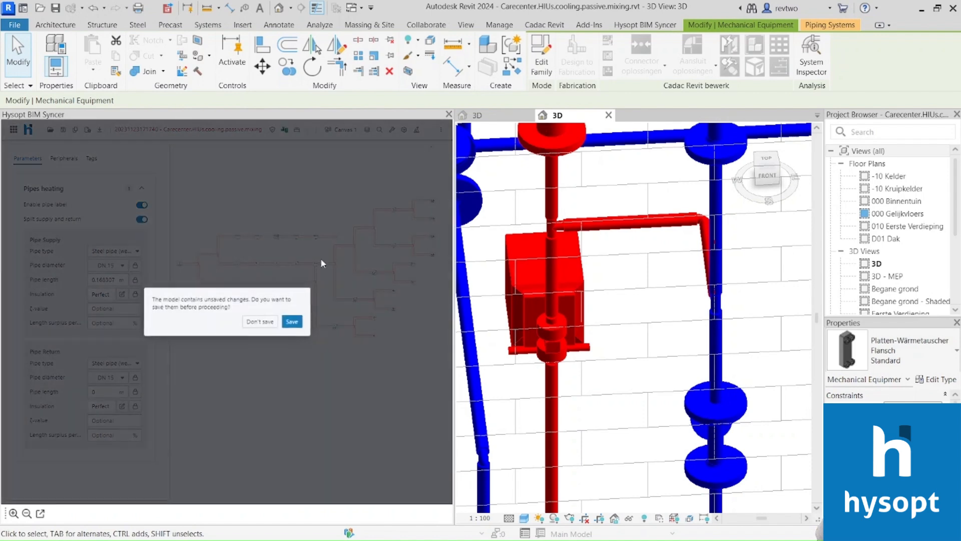
{"action": "left_click", "coordinate": [292, 321]}
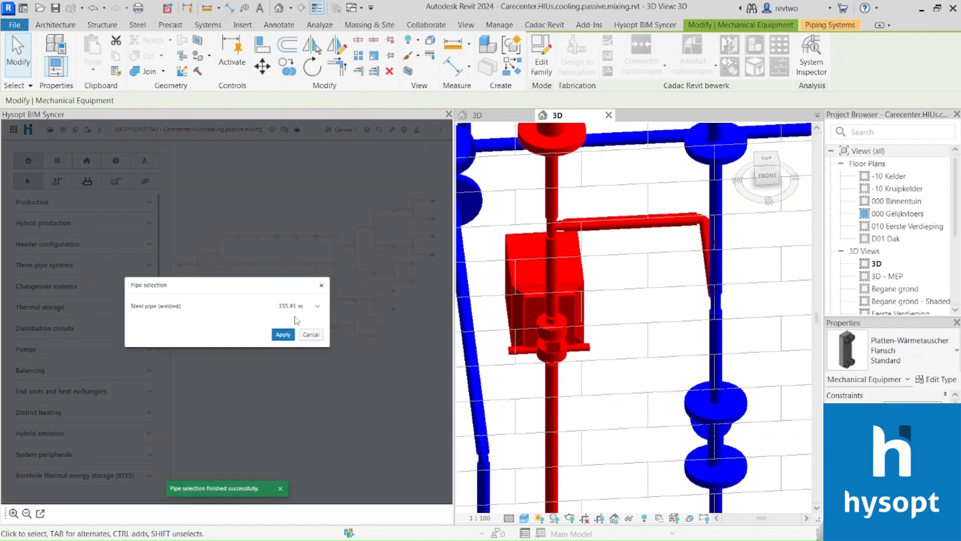
{"action": "left_click", "coordinate": [283, 335]}
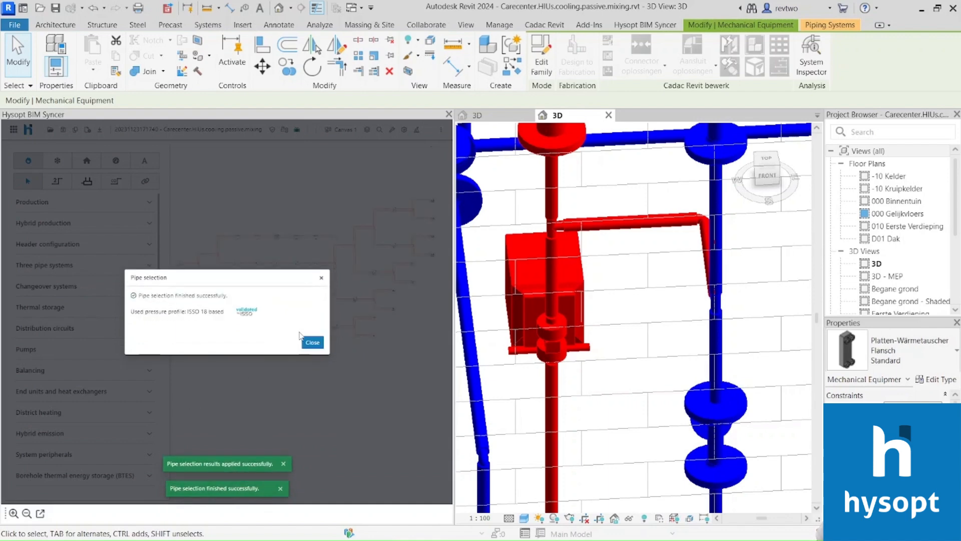
{"action": "left_click", "coordinate": [312, 343]}
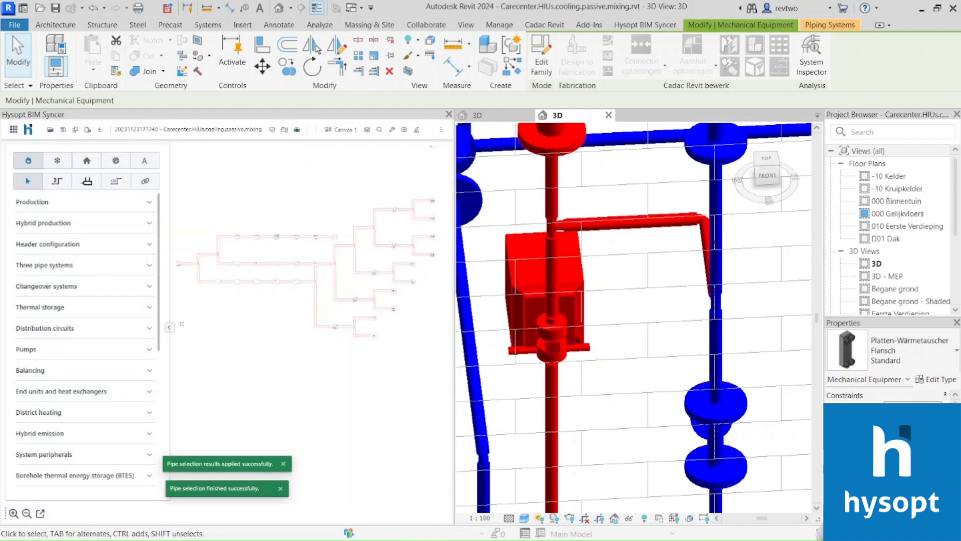
- Select all heating end unit placeholders together and set their design heat flow to 2000 W
{"action": "left_click", "coordinate": [169, 327]}
{"action": "scroll", "coordinate": [287, 196], "scroll_direction": "up", "scroll_amount": 5}
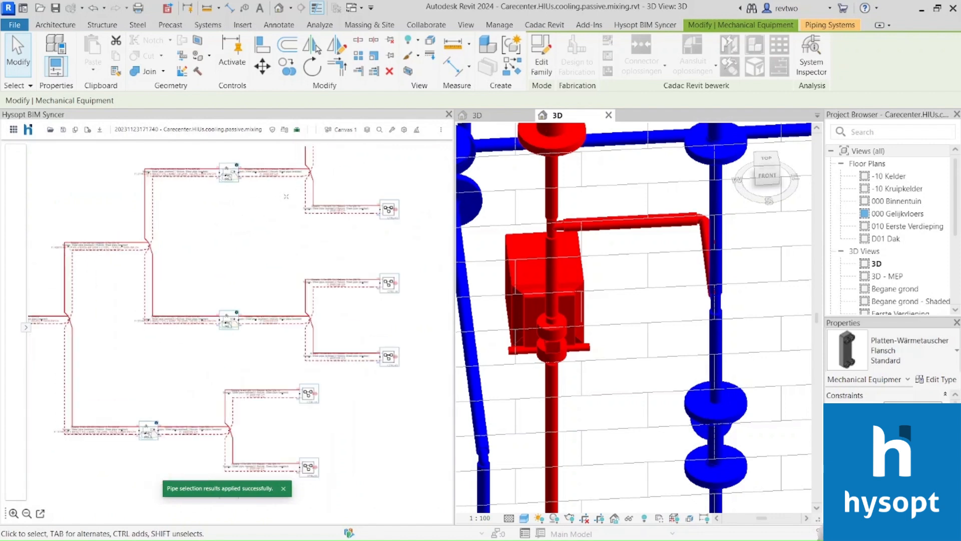
{"action": "scroll", "coordinate": [313, 269], "scroll_direction": "up", "scroll_amount": 3}
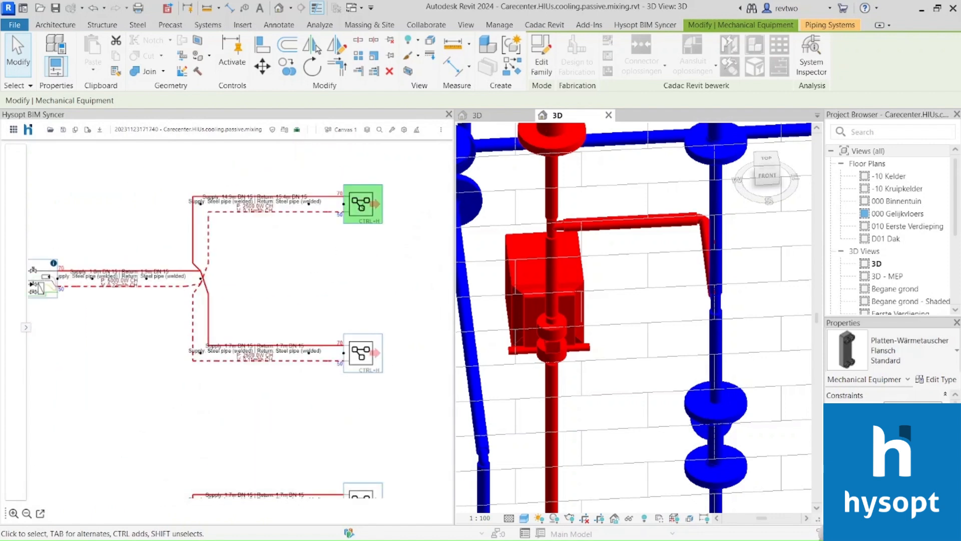
{"action": "scroll", "coordinate": [362, 205], "scroll_direction": "down", "scroll_amount": 1}
{"action": "double_click", "coordinate": [362, 205]}
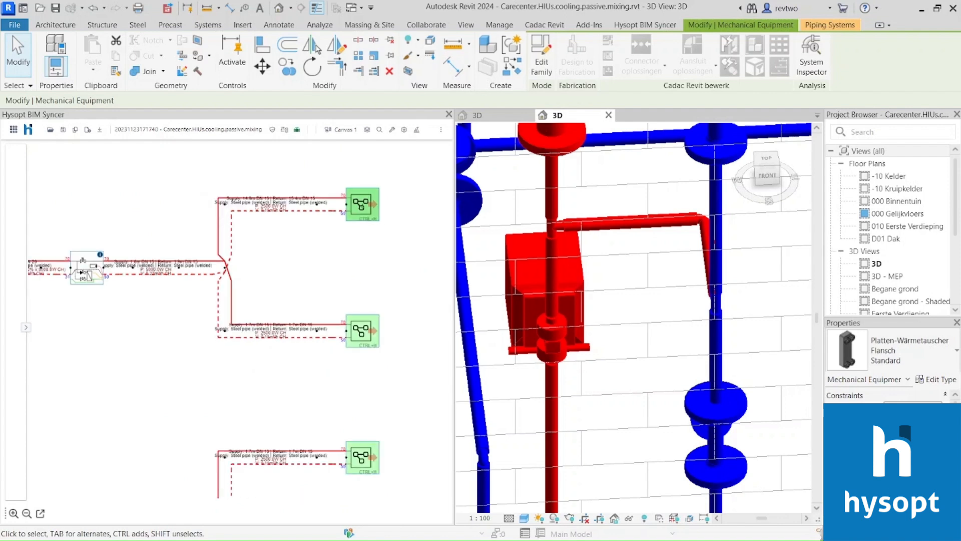
{"action": "left_click", "coordinate": [26, 328]}
{"action": "double_click", "coordinate": [128, 238]}
{"action": "type", "text": "2000"}
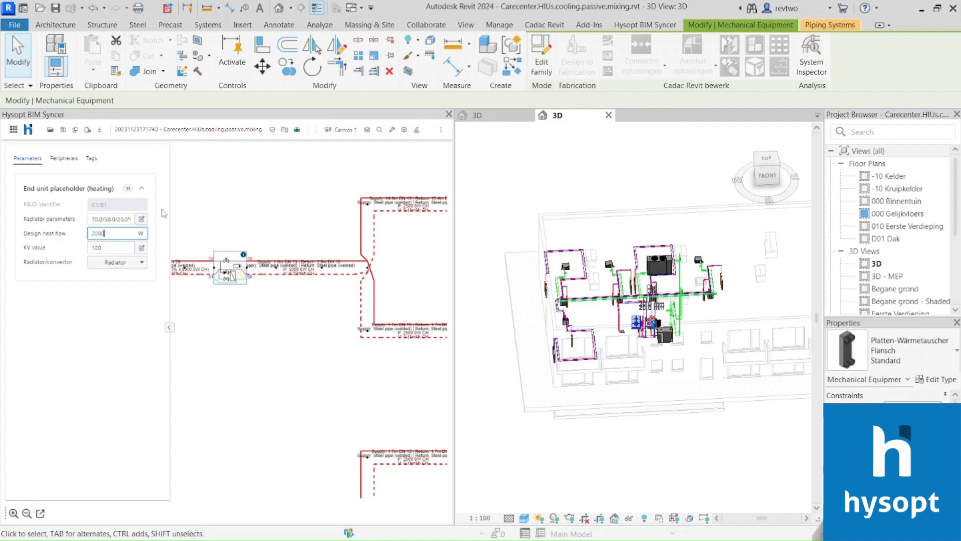
- Save the changed end unit parameters and recompute the design flows of the hydraulic model
{"action": "scroll", "coordinate": [295, 153], "scroll_direction": "down", "scroll_amount": 3}
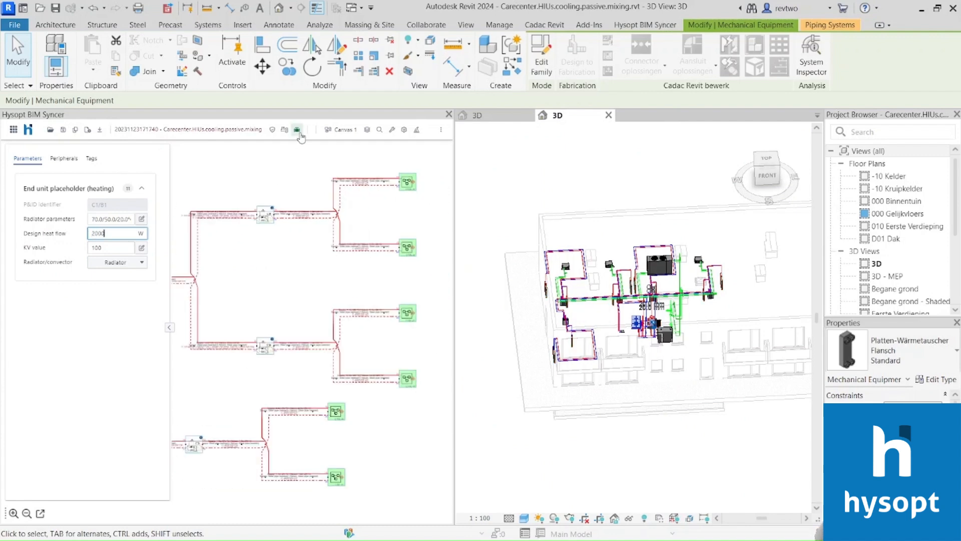
{"action": "left_click", "coordinate": [297, 130]}
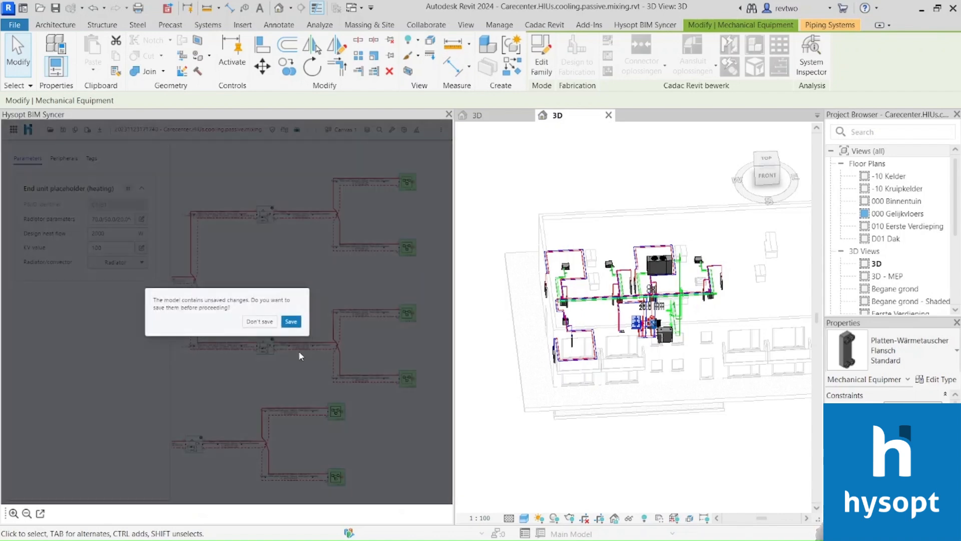
{"action": "left_click", "coordinate": [295, 321]}
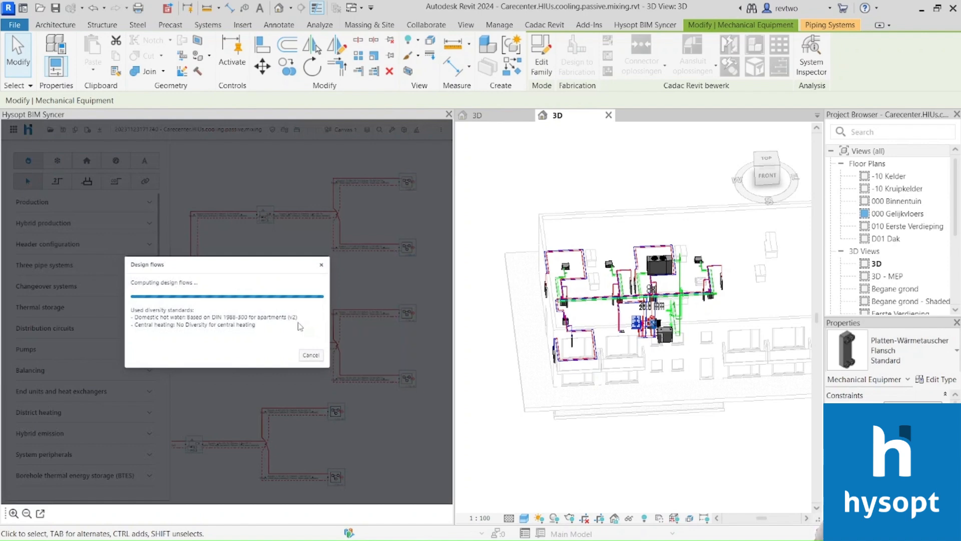
{"action": "left_click", "coordinate": [312, 361]}
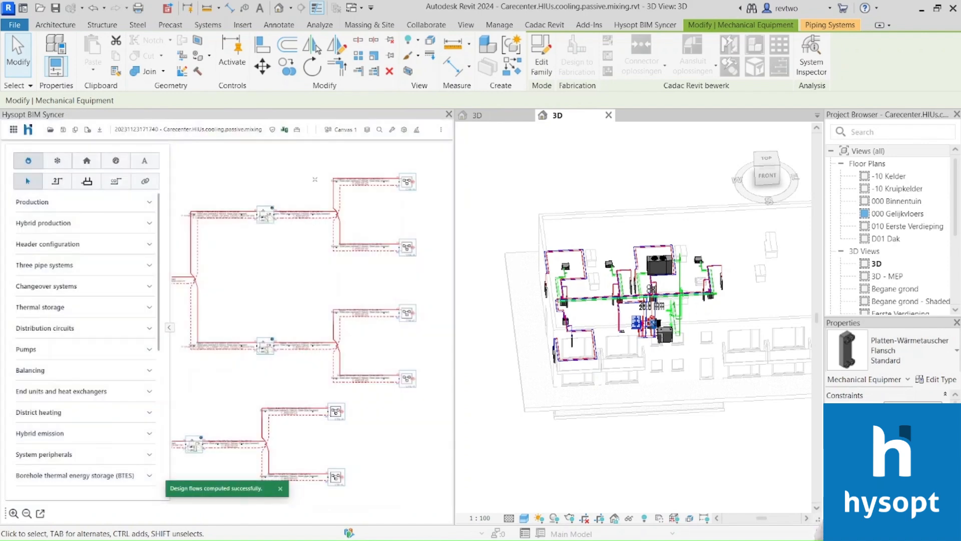
- Rerun the pipe selection for the recomputed flows and apply its results to the model
{"action": "left_click", "coordinate": [296, 131]}
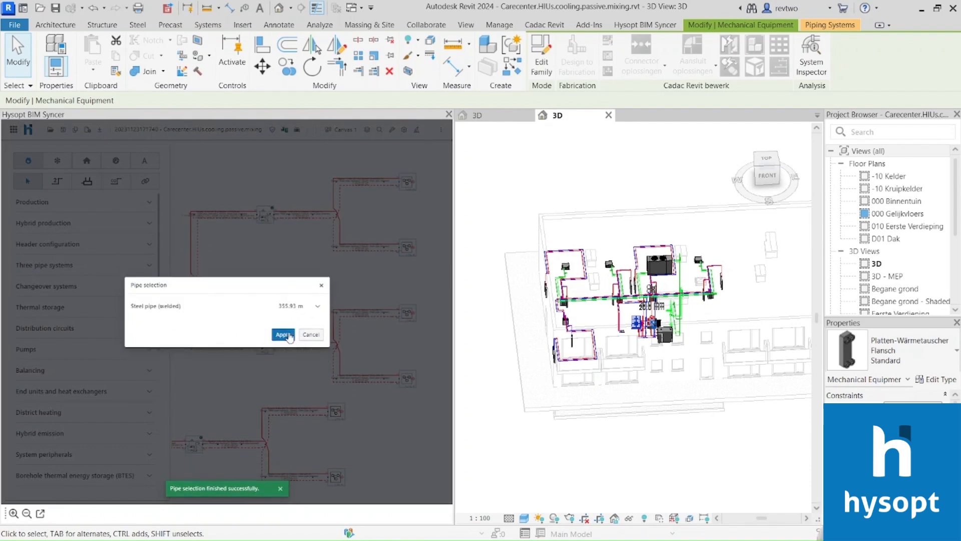
{"action": "left_click", "coordinate": [283, 335]}
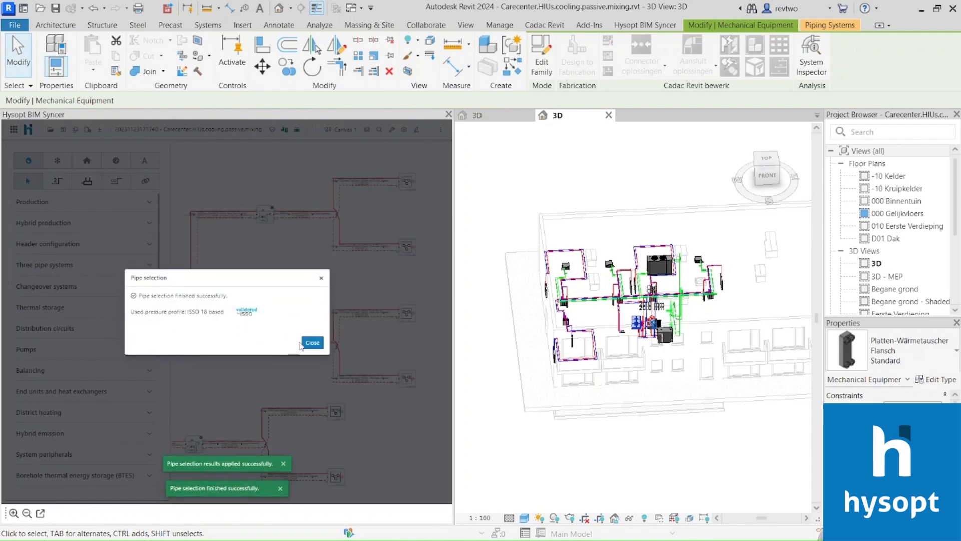
{"action": "left_click", "coordinate": [315, 348]}
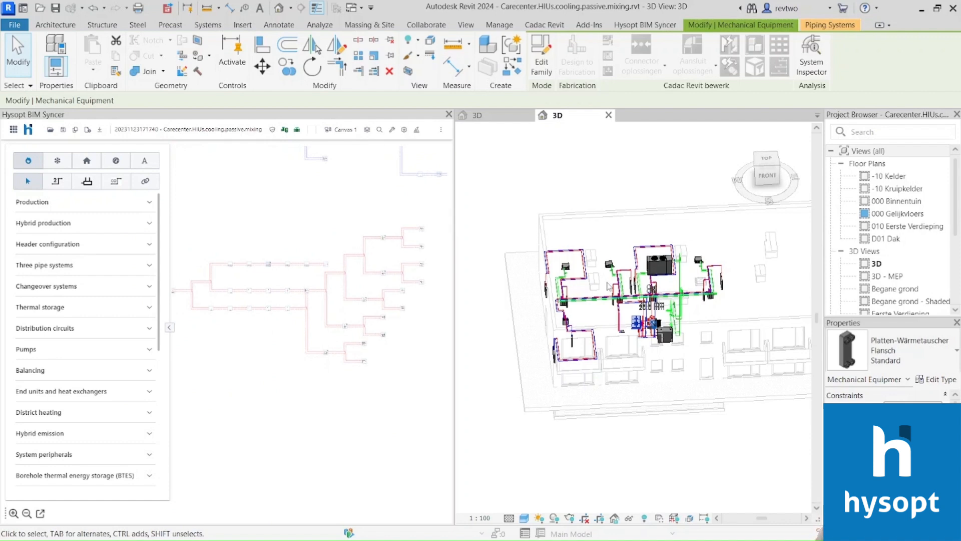
- Clear the Revit selection and validate the BIM model against the linked Hysopt model
{"action": "left_click", "coordinate": [646, 25]}
{"action": "key", "text": "Escape"}
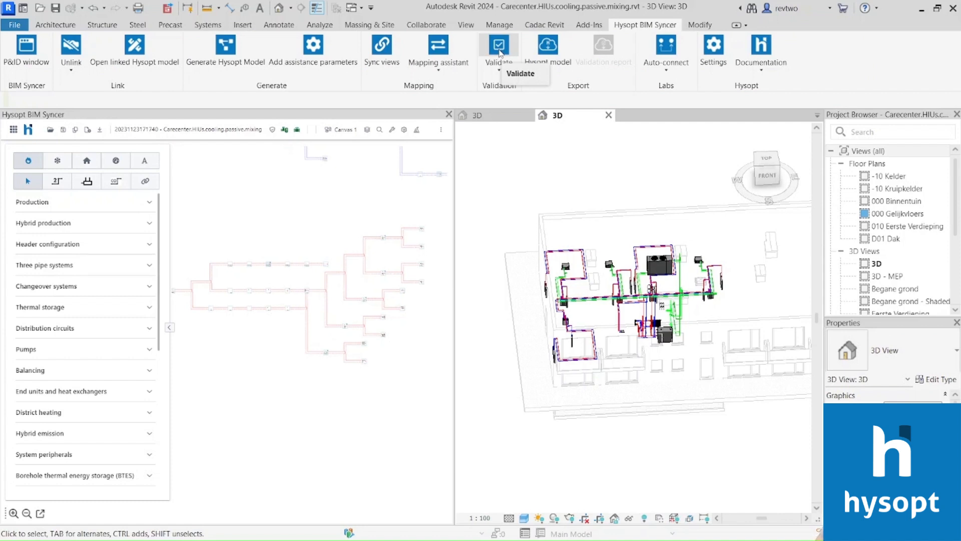
{"action": "left_click", "coordinate": [500, 51]}
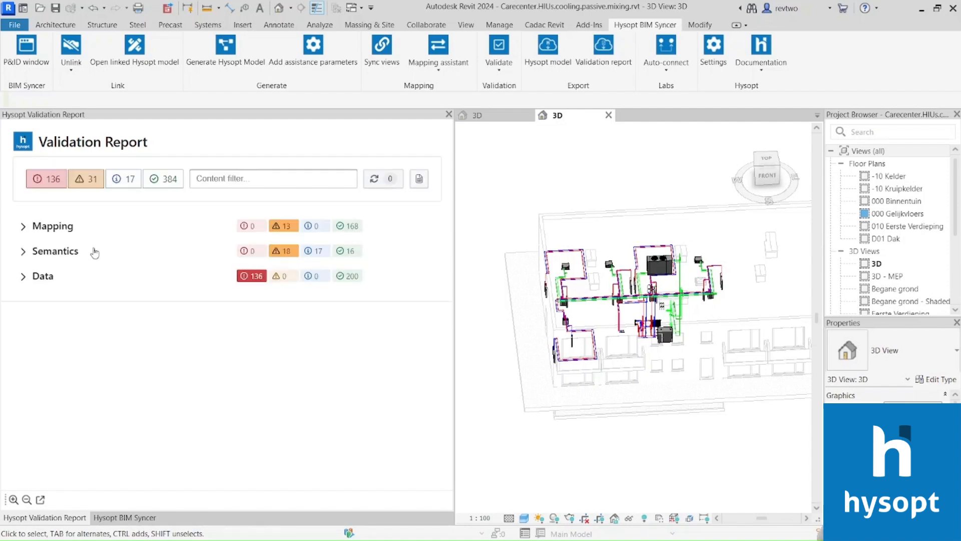
- Examine the zone mapping warnings in the validation report and collapse the Mapping section again
{"action": "left_click", "coordinate": [52, 228]}
{"action": "left_click", "coordinate": [54, 256]}
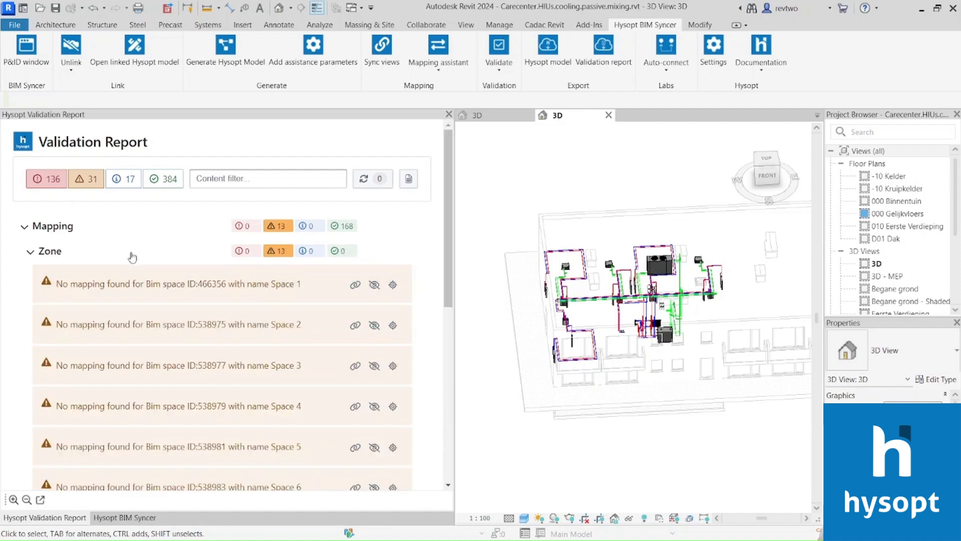
{"action": "left_click", "coordinate": [49, 252]}
{"action": "left_click", "coordinate": [56, 231]}
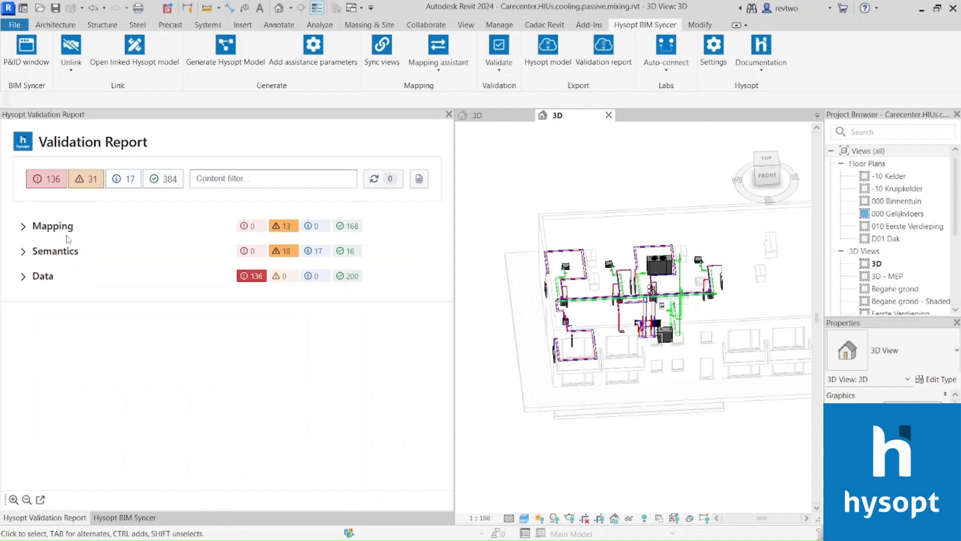
- Review the component semantics warnings, locate the heatExchanger object in the 3D view, and collapse the Semantics section
{"action": "left_click", "coordinate": [65, 256]}
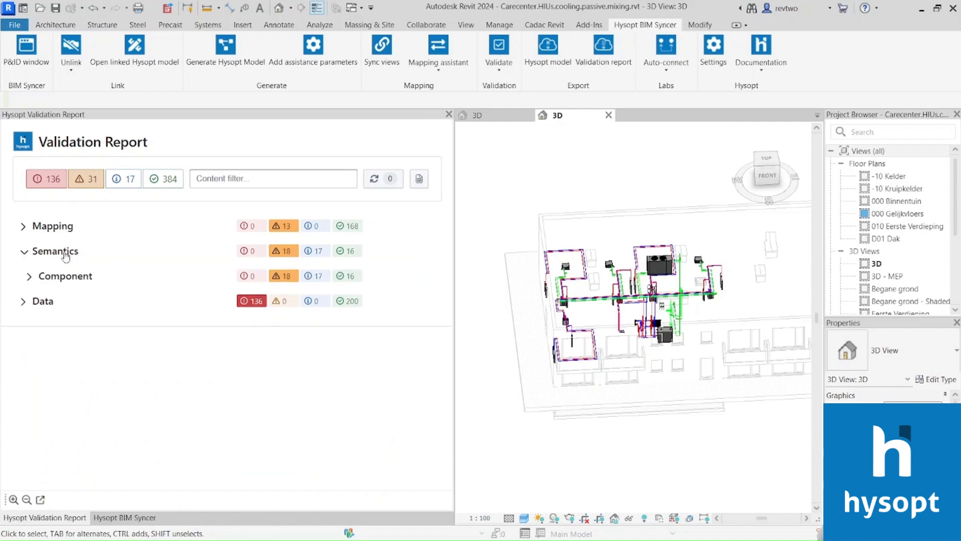
{"action": "left_click", "coordinate": [73, 276]}
{"action": "scroll", "coordinate": [190, 333], "scroll_direction": "down", "scroll_amount": 2}
{"action": "scroll", "coordinate": [191, 326], "scroll_direction": "up", "scroll_amount": 2}
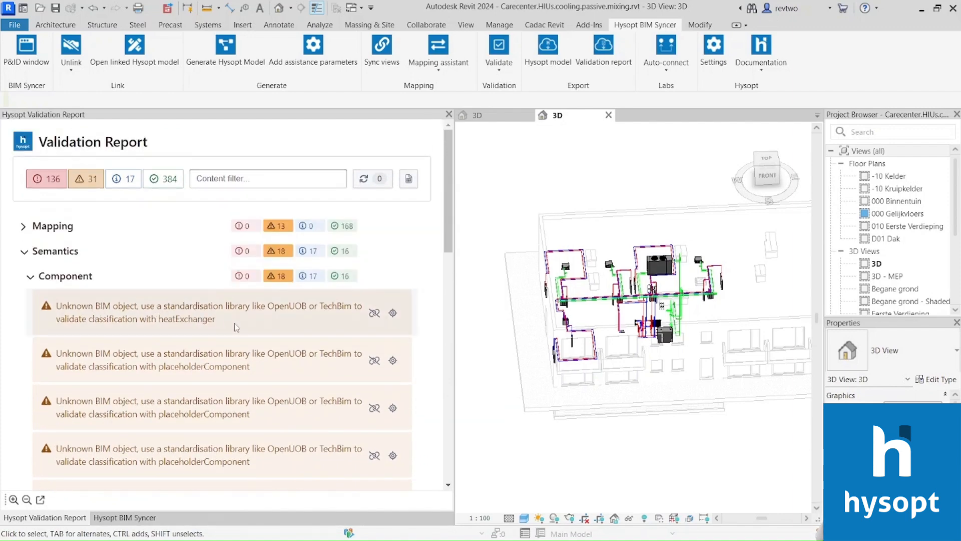
{"action": "left_click", "coordinate": [392, 314]}
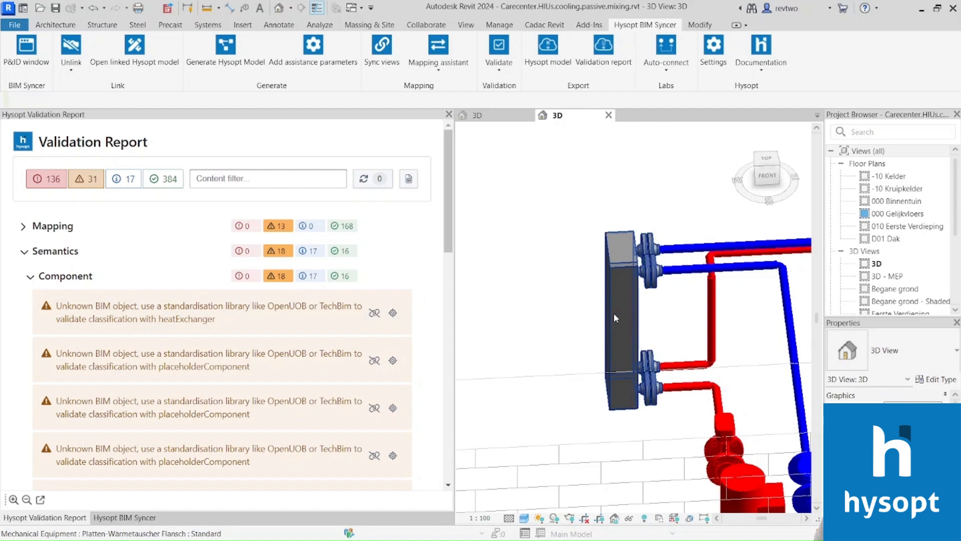
{"action": "left_click", "coordinate": [73, 282]}
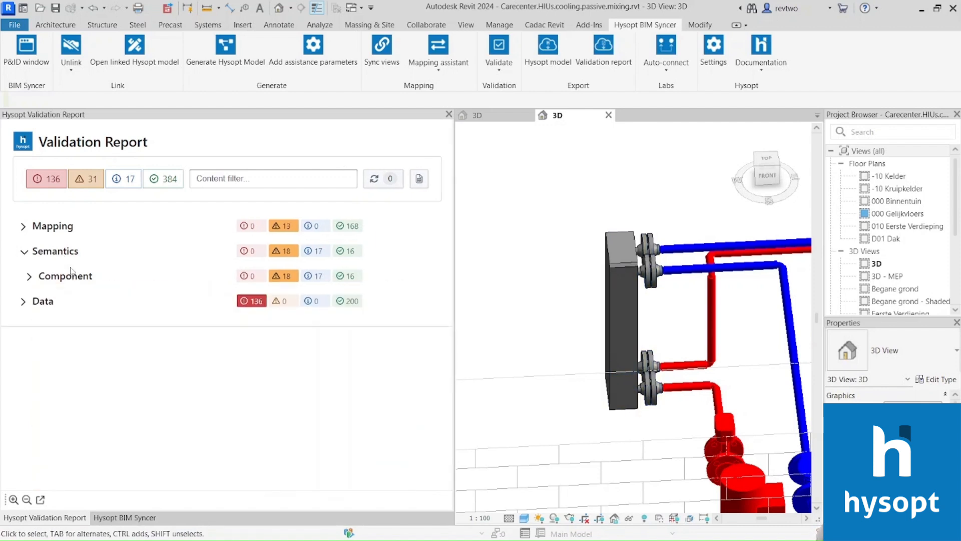
{"action": "left_click", "coordinate": [26, 254]}
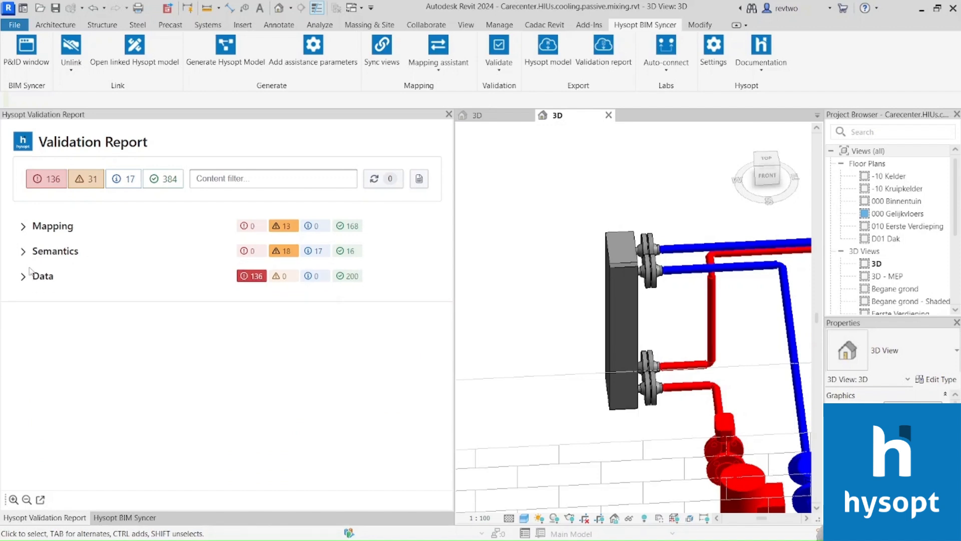
- Expand the pipe data errors and collapse the Synchronise to Hysopt group to view the Synchronise to Revit group
{"action": "left_click", "coordinate": [39, 281]}
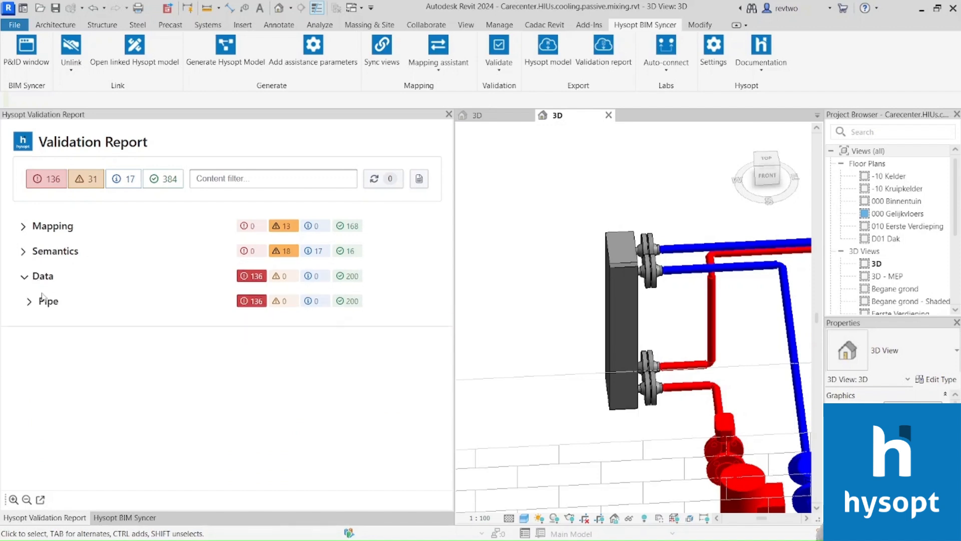
{"action": "left_click", "coordinate": [46, 304]}
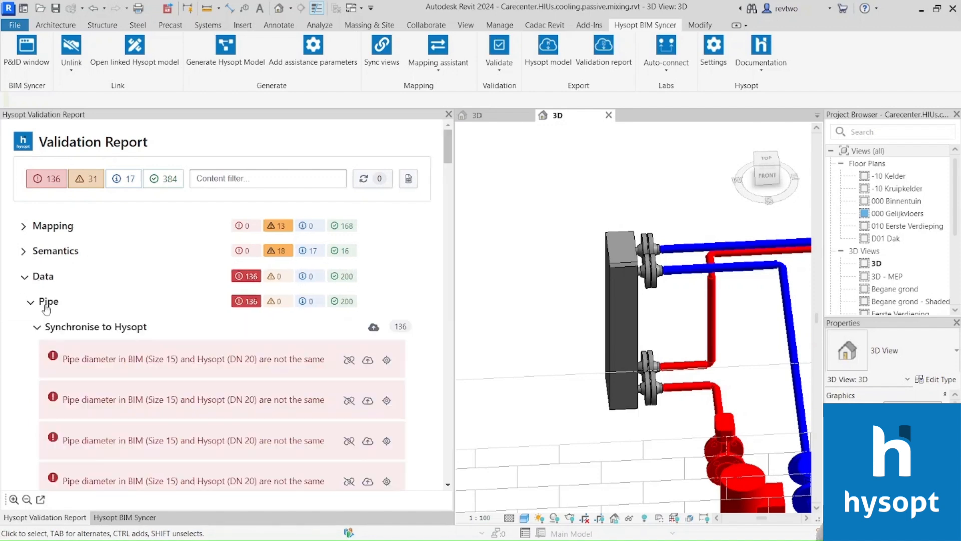
{"action": "left_click", "coordinate": [119, 331]}
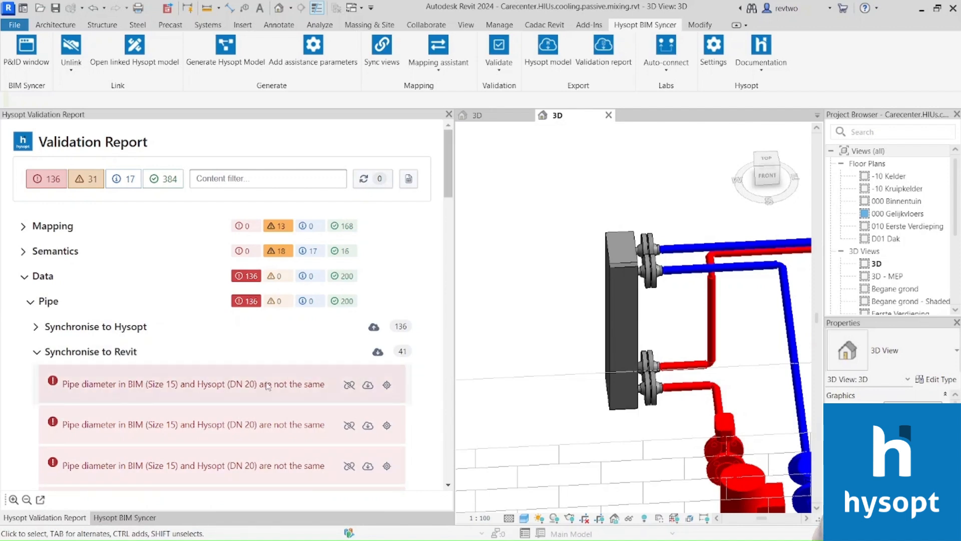
- Locate the first pipe diameter mismatch in the 3D view and synchronise its DN 20 diameter from Hysopt to Revit
{"action": "scroll", "coordinate": [624, 321], "scroll_direction": "down", "scroll_amount": 5}
{"action": "middle_click_drag", "start_coordinate": [657, 322], "coordinate": [534, 280]}
{"action": "scroll", "coordinate": [603, 300], "scroll_direction": "down", "scroll_amount": 1}
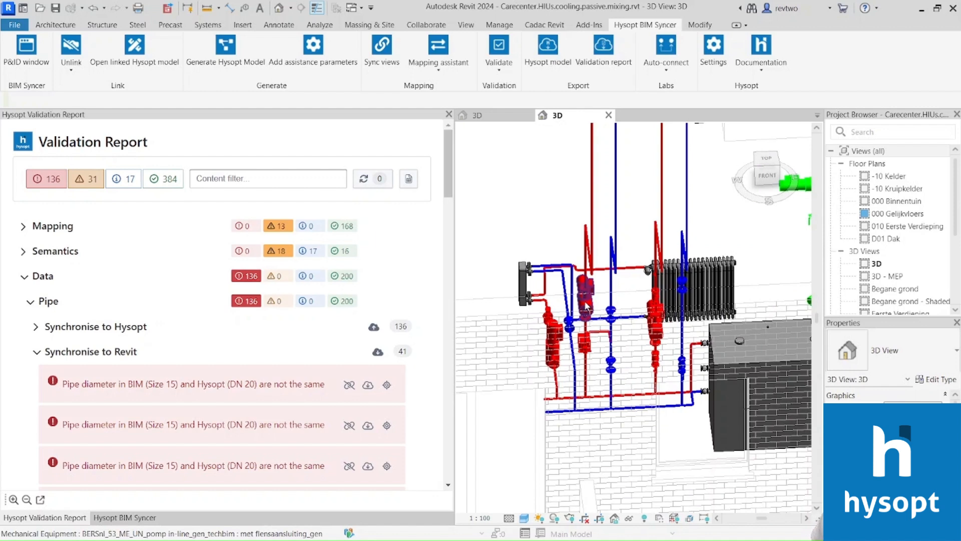
{"action": "left_click", "coordinate": [387, 386]}
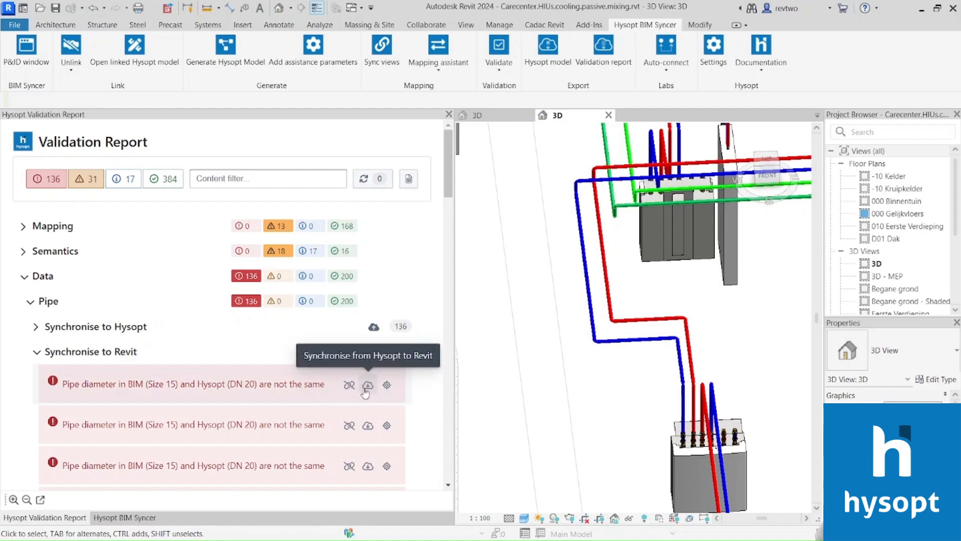
{"action": "left_click", "coordinate": [367, 387]}
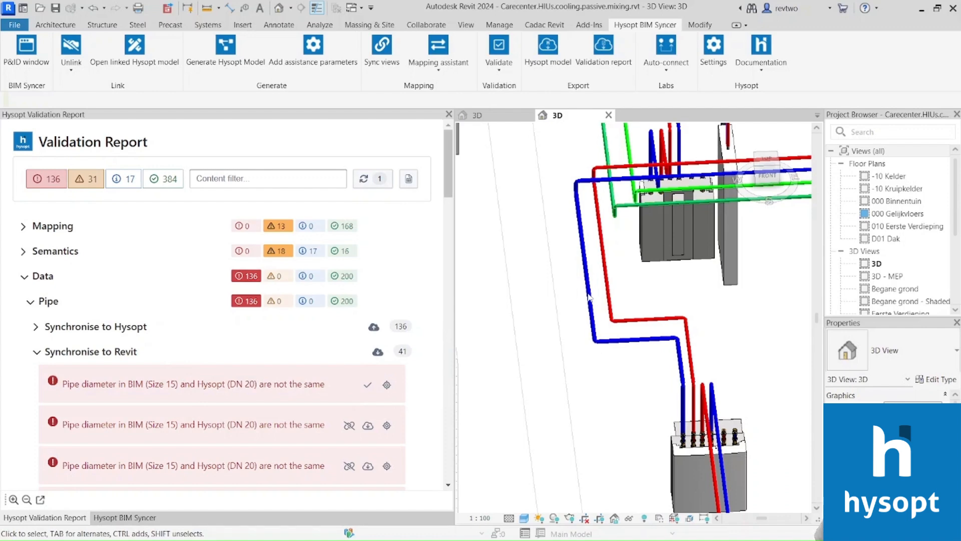
{"action": "scroll", "coordinate": [667, 343], "scroll_direction": "up", "scroll_amount": 3}
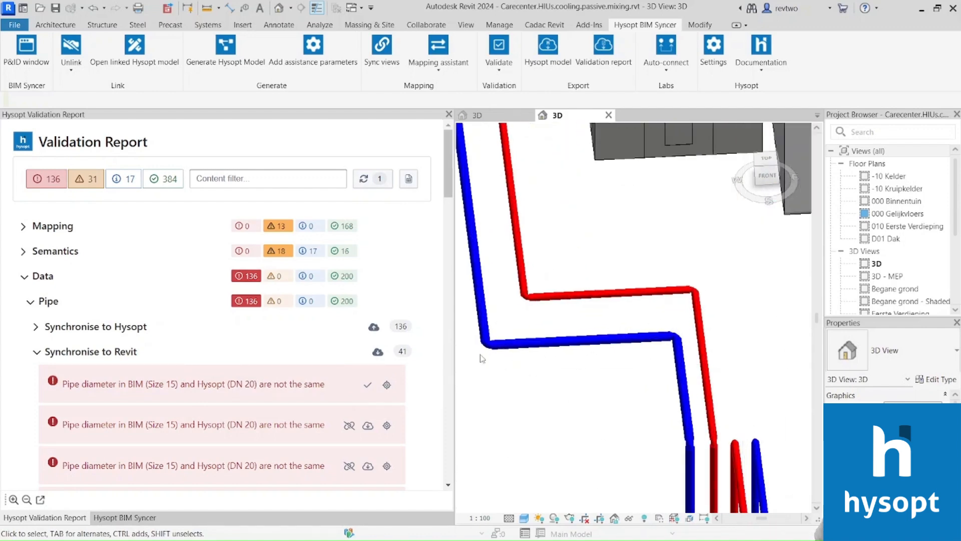
- Synchronise all remaining mismatched pipe diameters from Hysopt to Revit
{"action": "scroll", "coordinate": [480, 354], "scroll_direction": "down", "scroll_amount": 3}
{"action": "scroll", "coordinate": [503, 356], "scroll_direction": "down", "scroll_amount": 2}
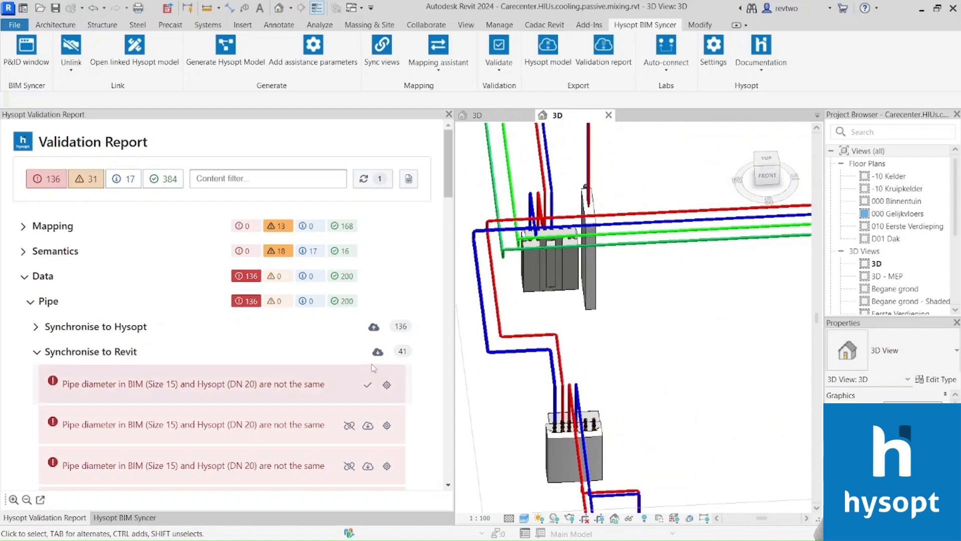
{"action": "scroll", "coordinate": [576, 340], "scroll_direction": "down", "scroll_amount": 5}
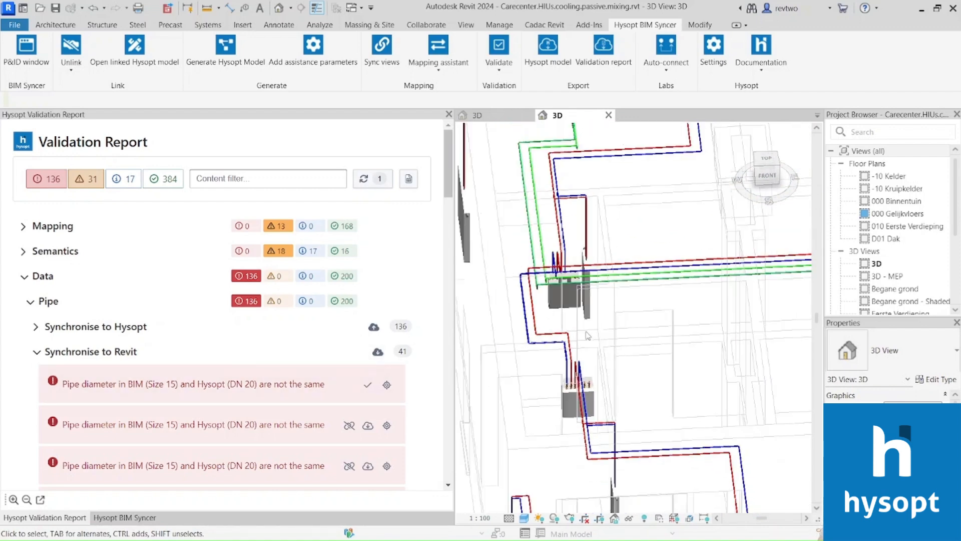
{"action": "scroll", "coordinate": [643, 335], "scroll_direction": "up", "scroll_amount": 5}
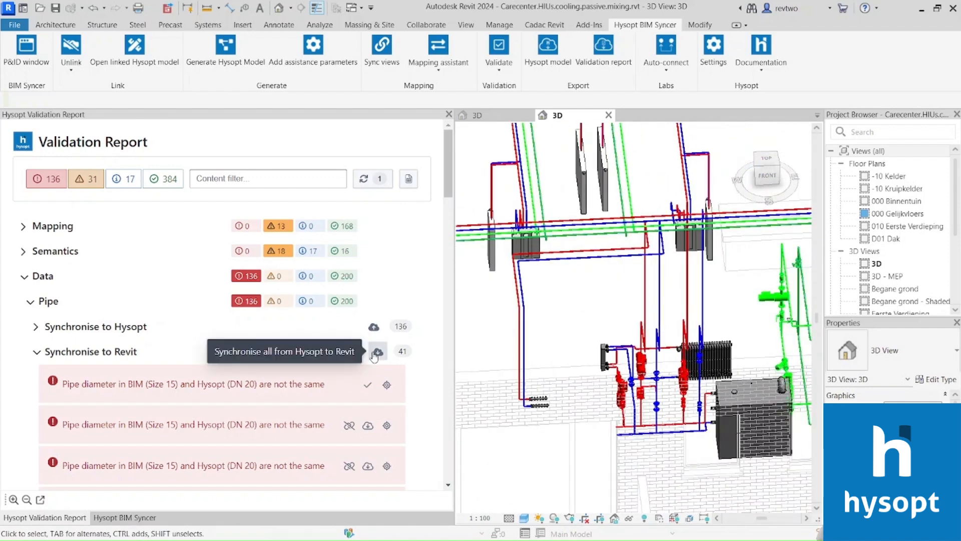
{"action": "left_click", "coordinate": [375, 352]}
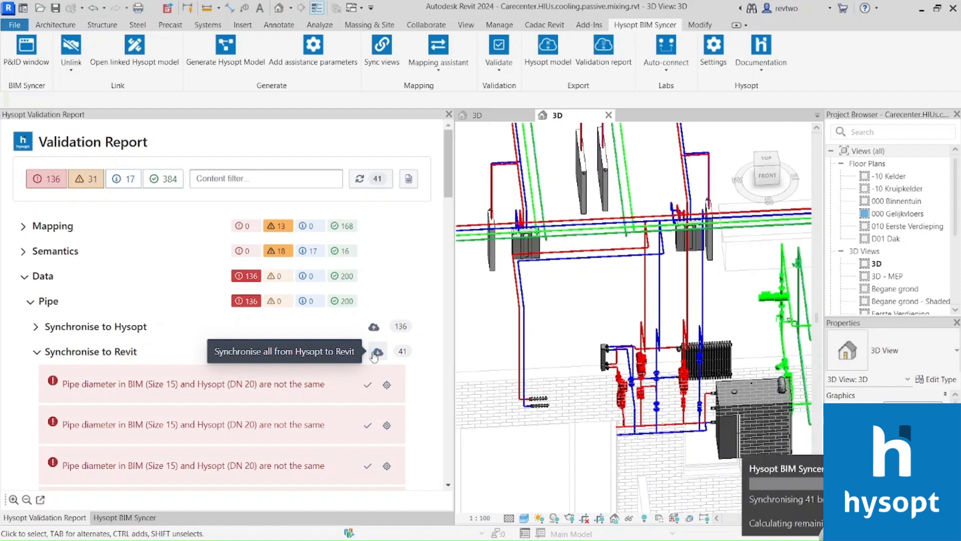
{"action": "left_click", "coordinate": [374, 353]}
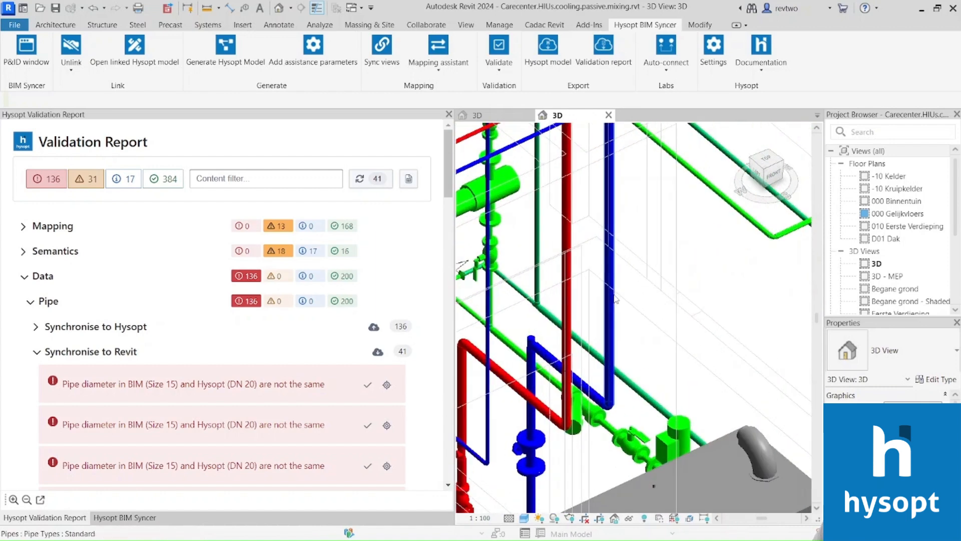
- Select the vertical blue pipe beside the boiler in the 3D view to check its synchronised diameter
{"action": "left_click", "coordinate": [610, 300]}
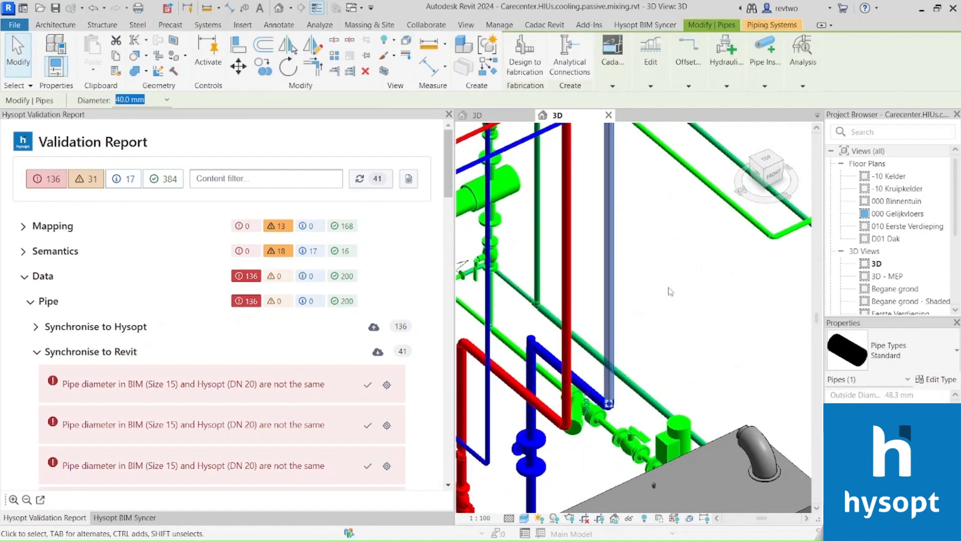
{"action": "scroll", "coordinate": [669, 288], "scroll_direction": "down", "scroll_amount": 3}
{"action": "middle_click_drag", "start_coordinate": [687, 298], "coordinate": [669, 313]}
{"action": "scroll", "coordinate": [673, 311], "scroll_direction": "down", "scroll_amount": 3}
- Revalidate the model and expand the pipe data errors to view the remaining length mismatches
{"action": "left_click", "coordinate": [366, 181]}
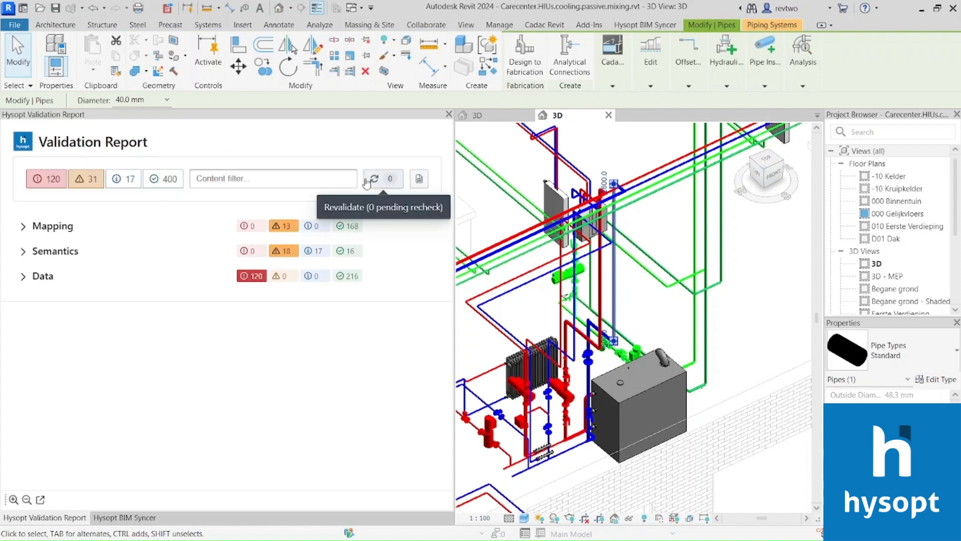
{"action": "left_click", "coordinate": [49, 277]}
{"action": "left_click", "coordinate": [49, 302]}
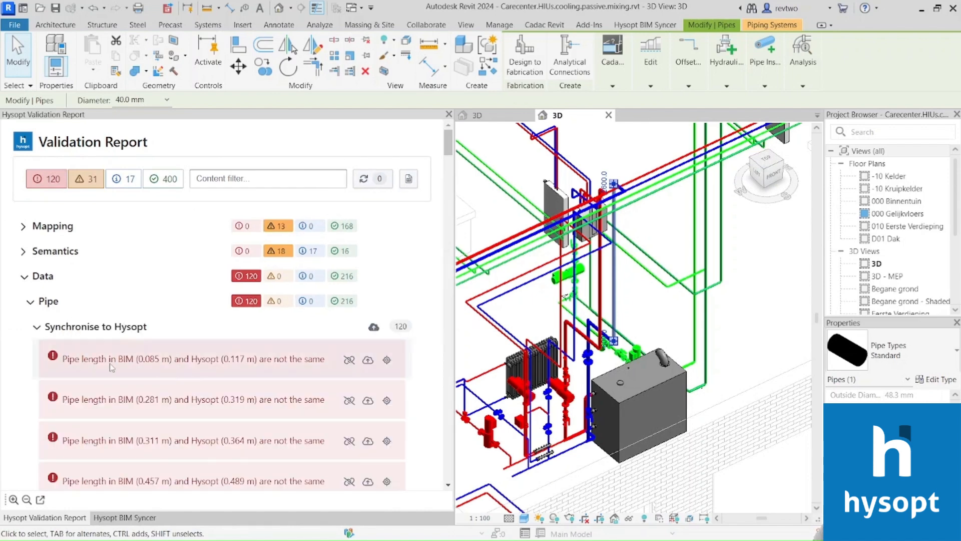
{"action": "scroll", "coordinate": [534, 321], "scroll_direction": "down", "scroll_amount": 2}
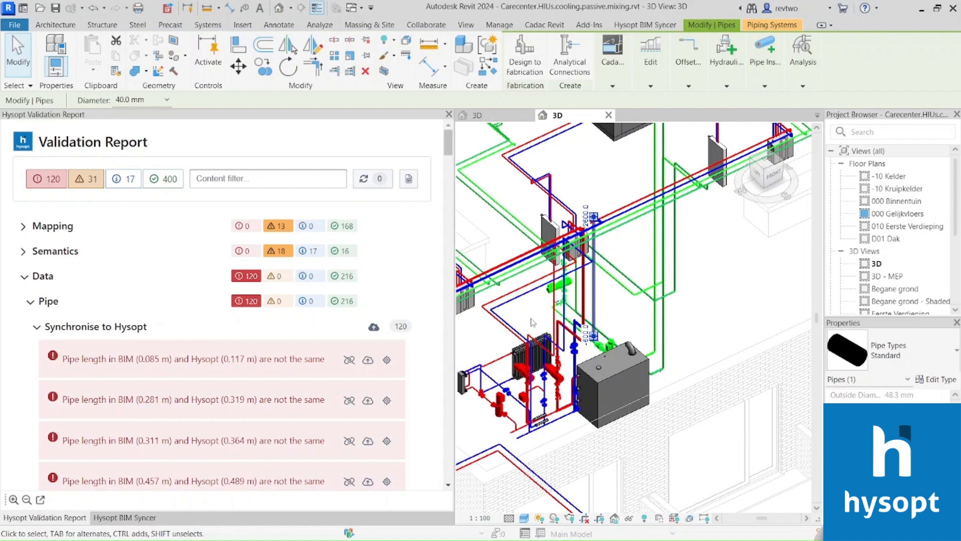
- Synchronise all pipe lengths from Revit to Hysopt and revalidate the model
{"action": "left_click", "coordinate": [375, 331]}
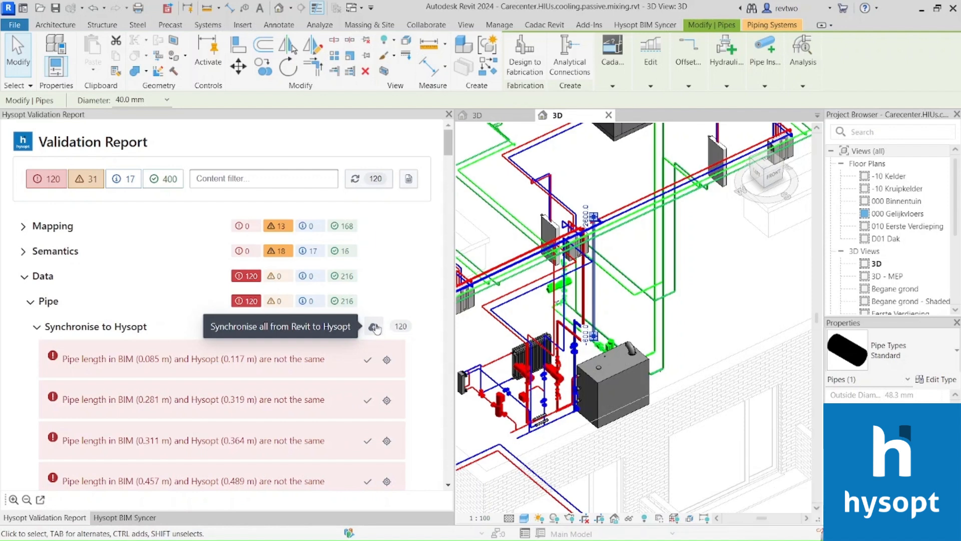
{"action": "left_click", "coordinate": [363, 179]}
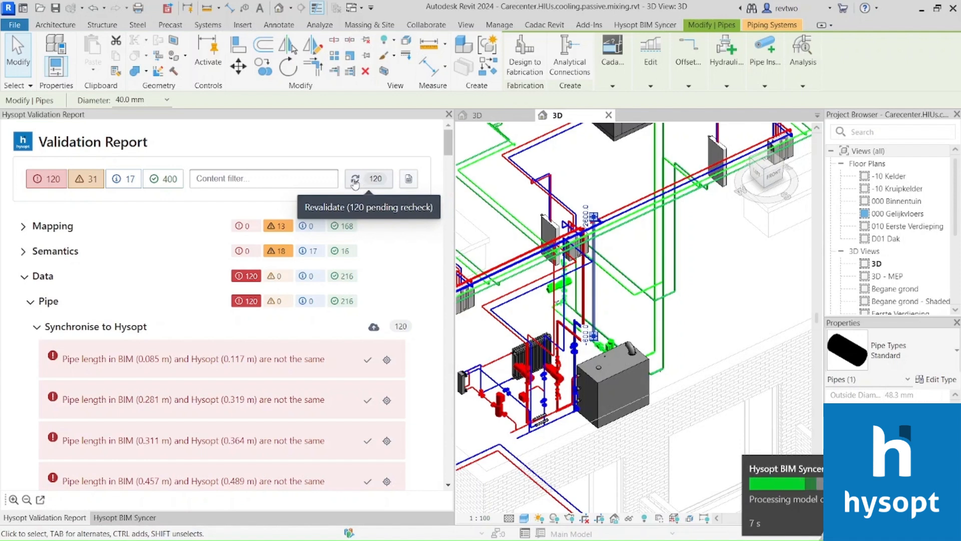
{"action": "left_click", "coordinate": [354, 180]}
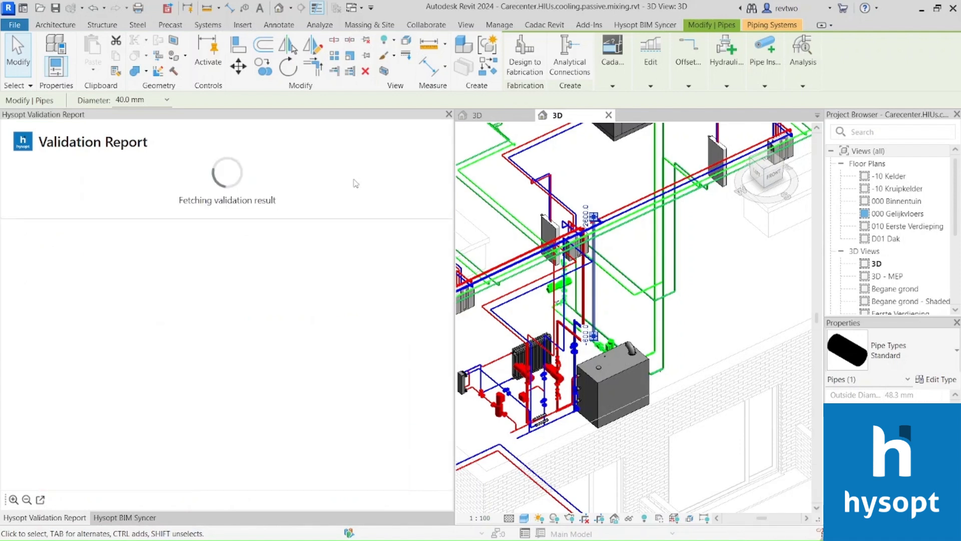
- Check the Mapping and Semantics sections of the refreshed validation report and collapse them again
{"action": "left_click", "coordinate": [50, 227]}
{"action": "left_click", "coordinate": [53, 227]}
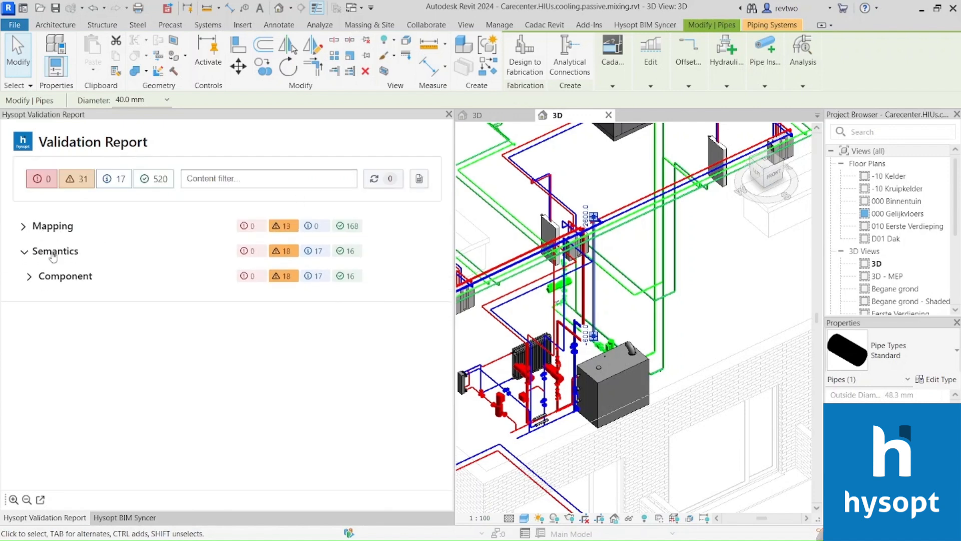
{"action": "left_click", "coordinate": [52, 250]}
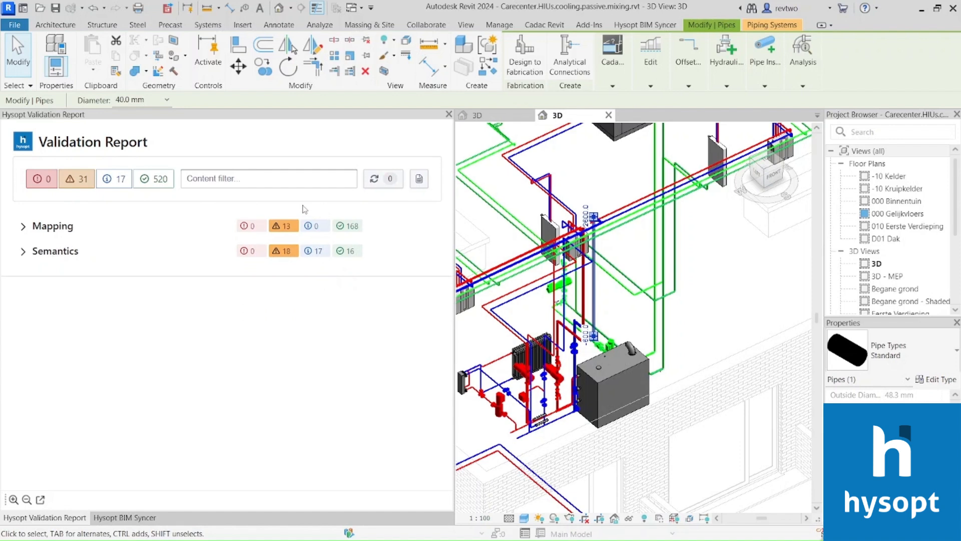
- Include the passed checks in the validation report, review the pipe data entries, and collapse the Data section
{"action": "left_click", "coordinate": [153, 179]}
{"action": "left_click", "coordinate": [55, 278]}
{"action": "left_click", "coordinate": [58, 304]}
{"action": "scroll", "coordinate": [185, 345], "scroll_direction": "down", "scroll_amount": 5}
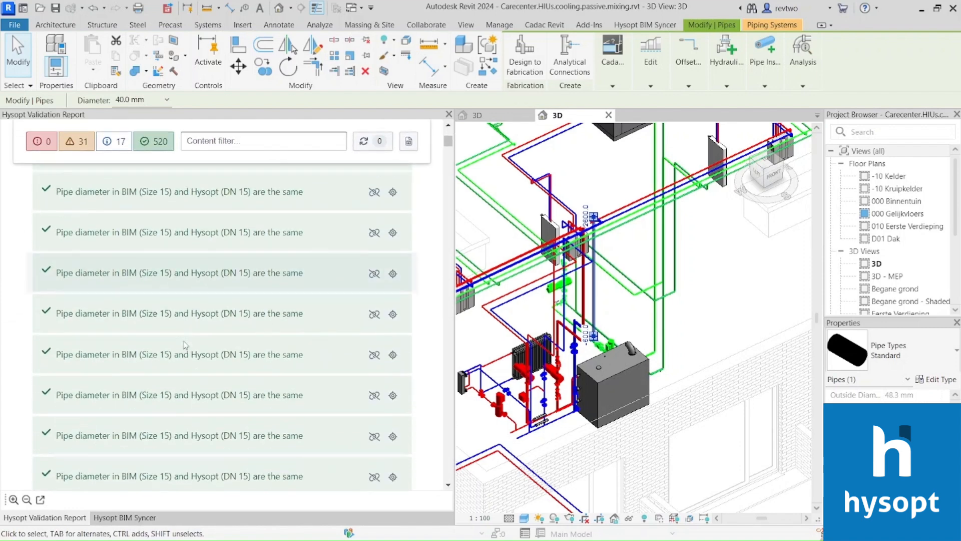
{"action": "scroll", "coordinate": [185, 345], "scroll_direction": "up", "scroll_amount": 5}
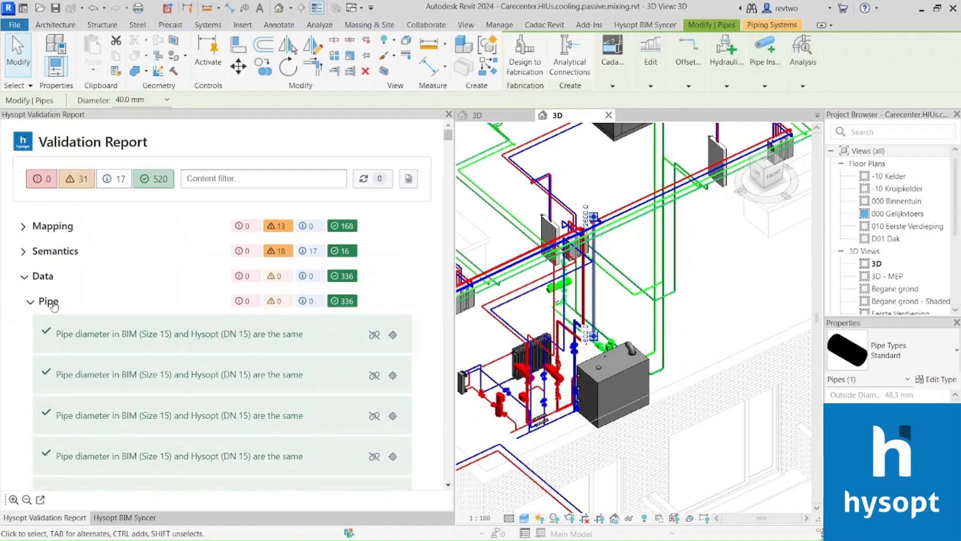
{"action": "left_click", "coordinate": [53, 303]}
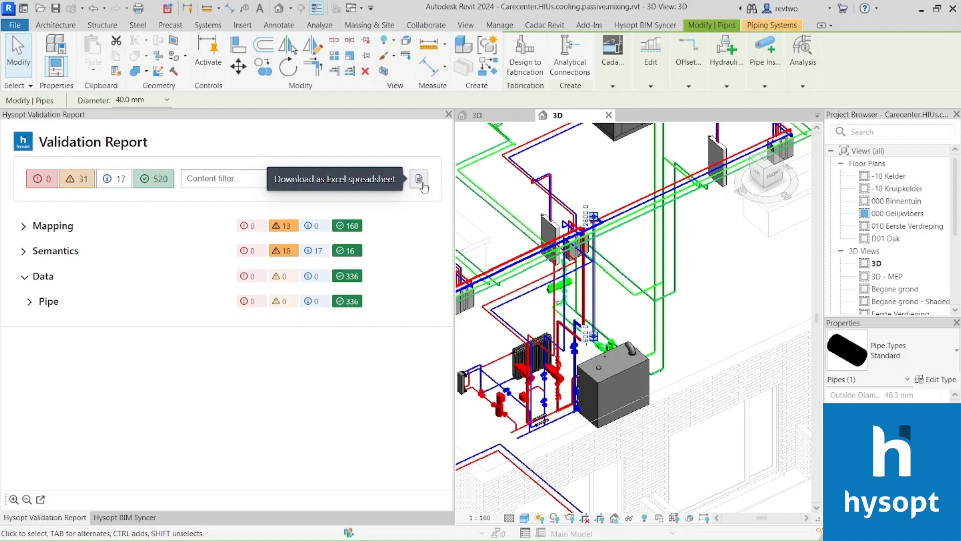
{"action": "left_click", "coordinate": [48, 279]}
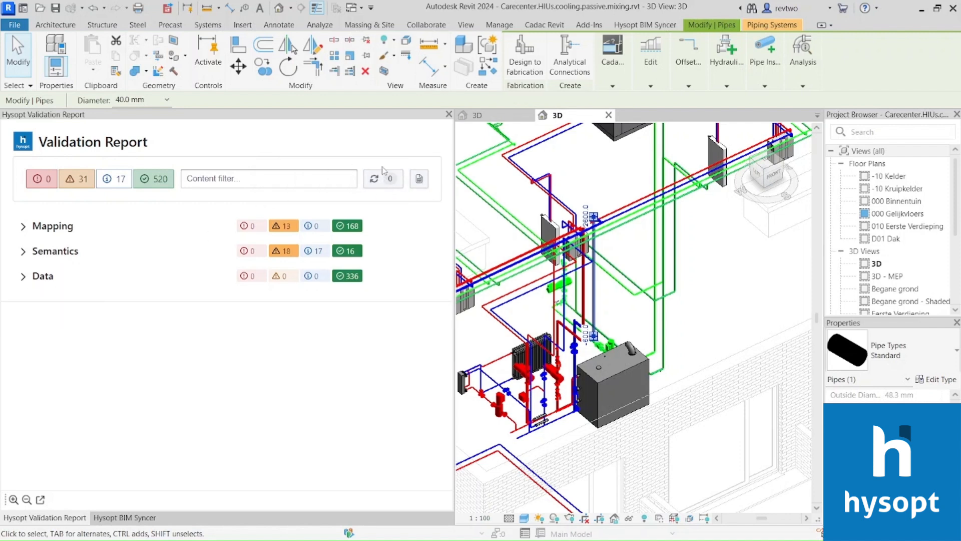
- Export the Hysopt model to a Revit sheet using the A1 metric title block
{"action": "left_click", "coordinate": [645, 26]}
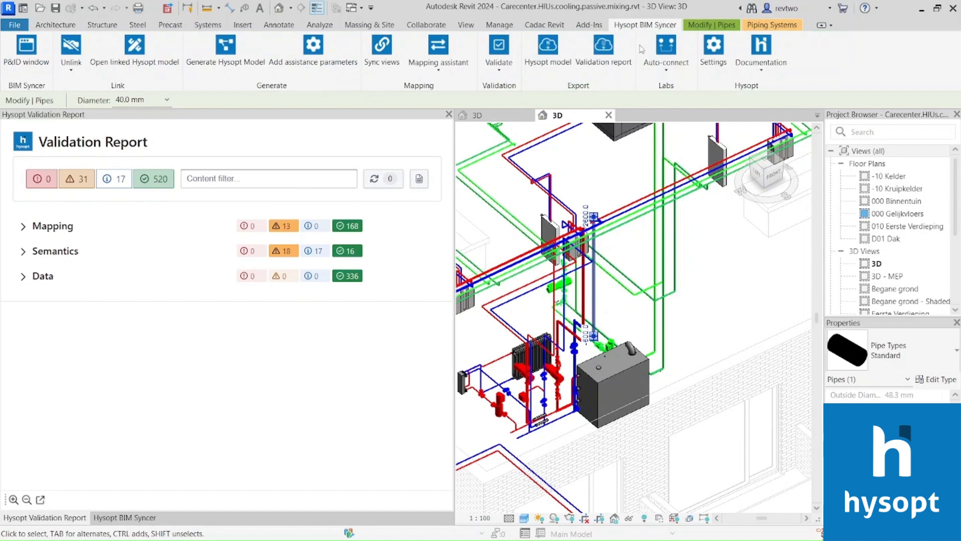
{"action": "left_click", "coordinate": [548, 56]}
{"action": "left_click", "coordinate": [666, 380]}
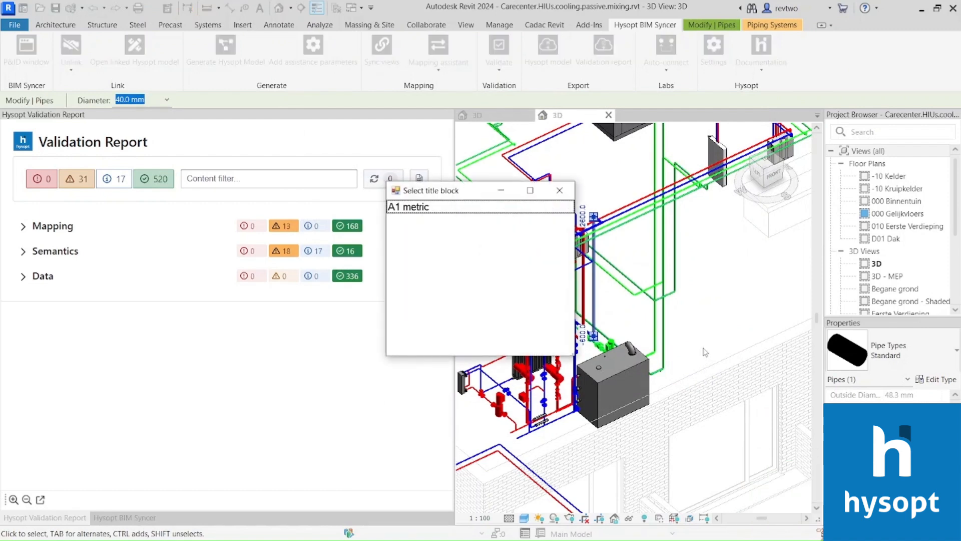
{"action": "double_click", "coordinate": [470, 208]}
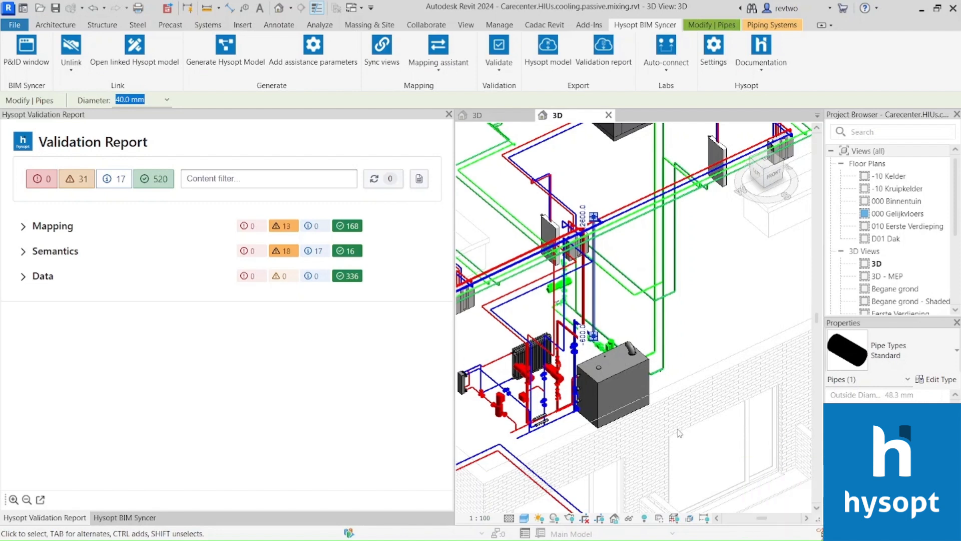
- Expand the project's sheets and open the exported Hysopt sheet A103
{"action": "scroll", "coordinate": [841, 252], "scroll_direction": "down", "scroll_amount": 4}
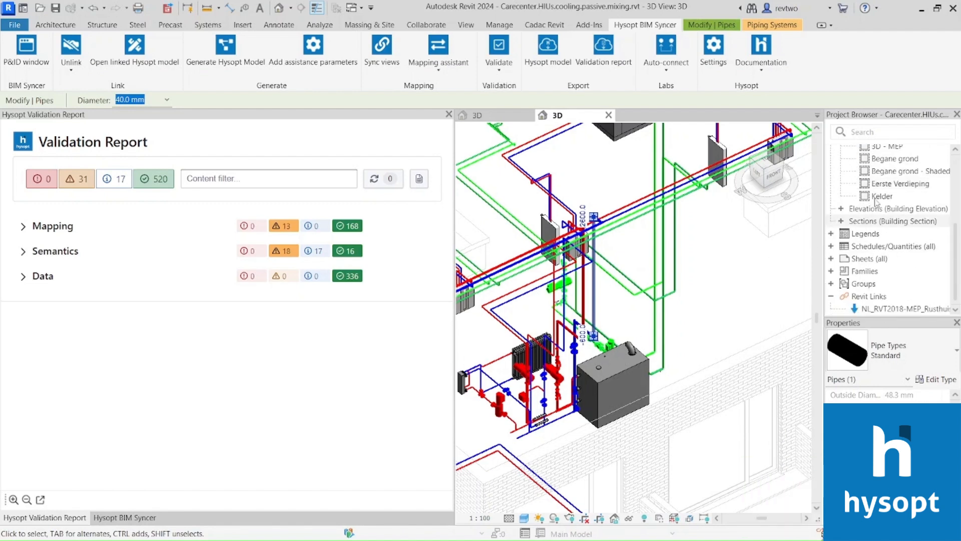
{"action": "double_click", "coordinate": [842, 257]}
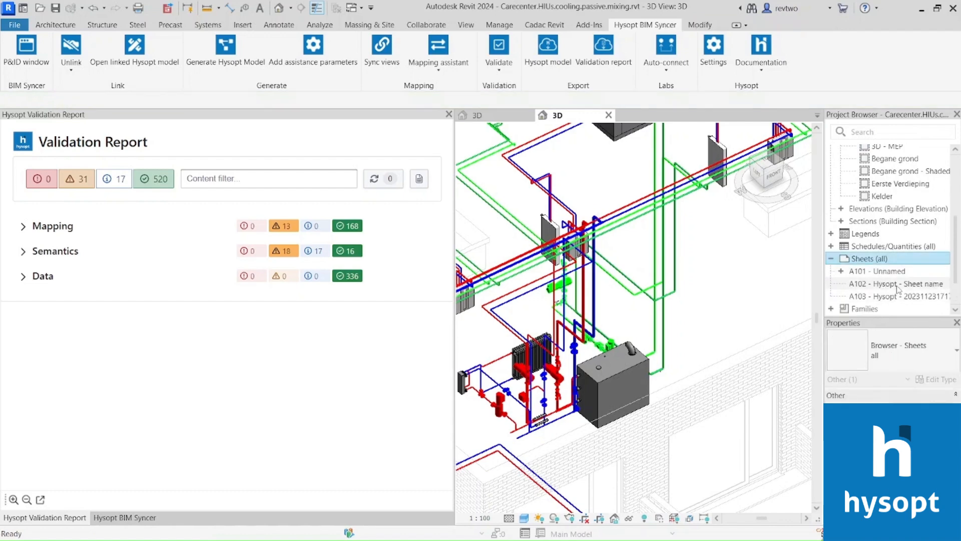
{"action": "double_click", "coordinate": [897, 296]}
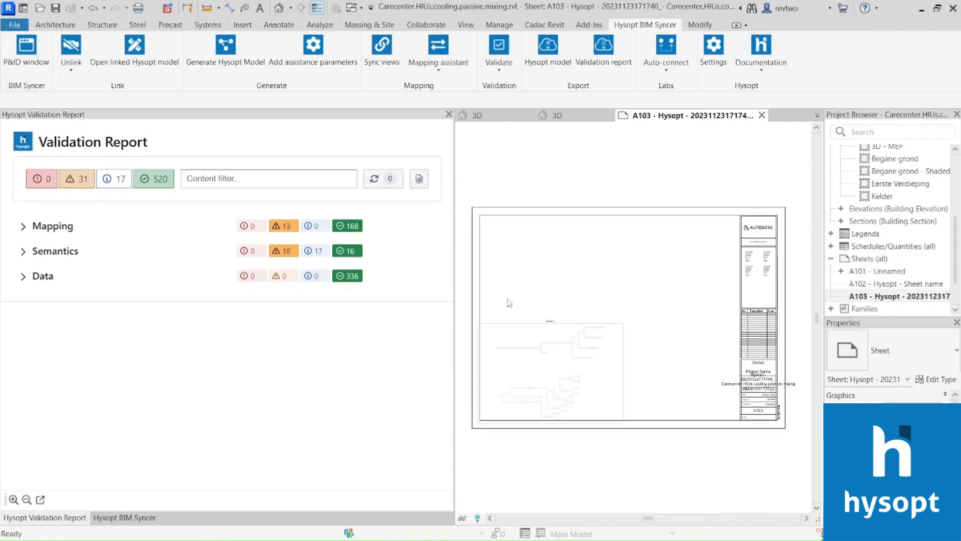
- Enlarge the Hysopt schematic PDF image and position it within the sheet's drawing area beside the title block
{"action": "left_click", "coordinate": [600, 354]}
{"action": "left_click_drag", "start_coordinate": [628, 318], "coordinate": [740, 239]}
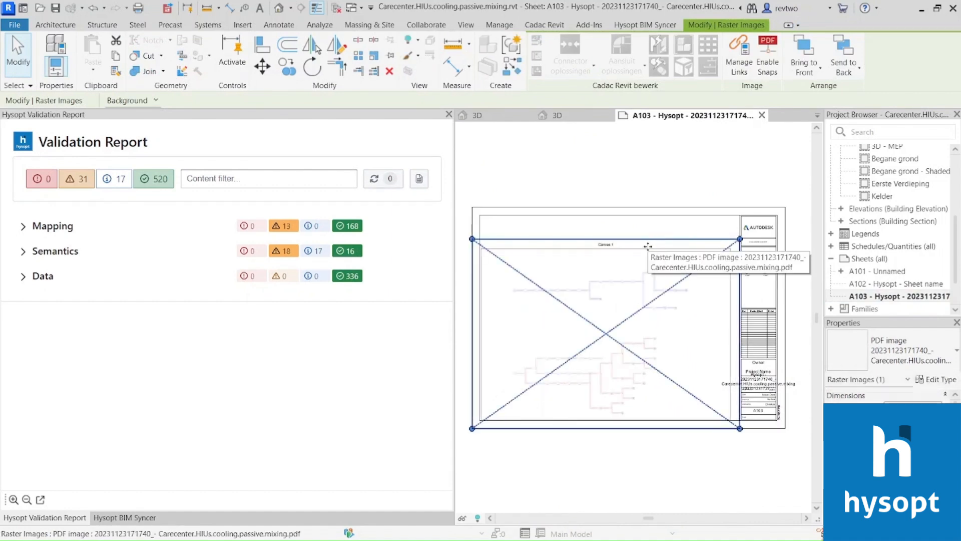
{"action": "left_click_drag", "start_coordinate": [630, 271], "coordinate": [633, 252]}
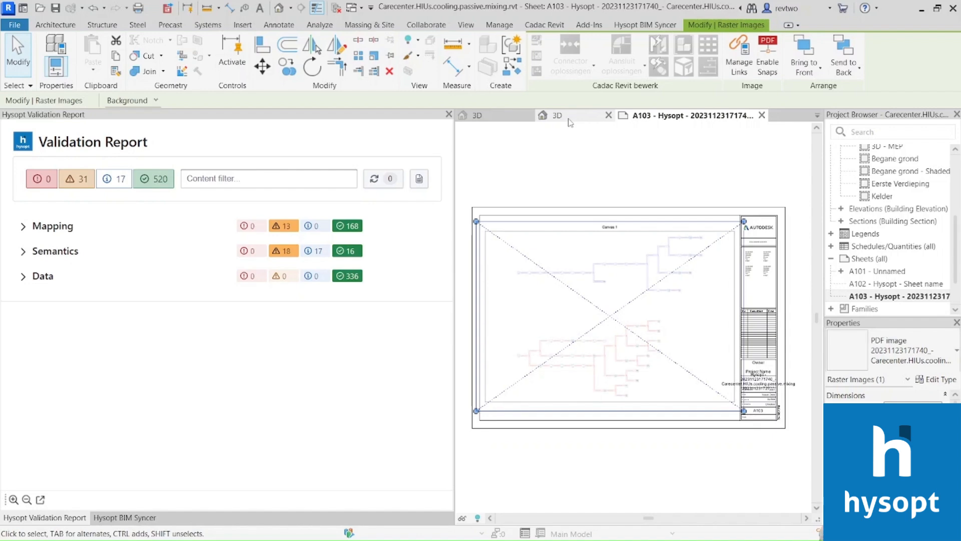
- Return to the 3D view and examine the piping around the boiler and the surrounding building
{"action": "left_click", "coordinate": [570, 118]}
{"action": "scroll", "coordinate": [593, 194], "scroll_direction": "down", "scroll_amount": 2}
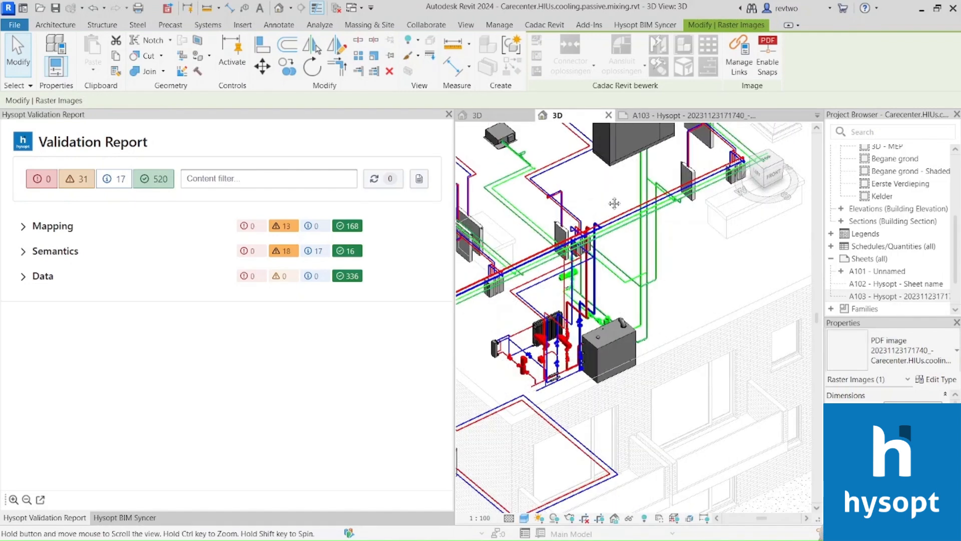
{"action": "middle_click_drag", "start_coordinate": [593, 194], "coordinate": [615, 199]}
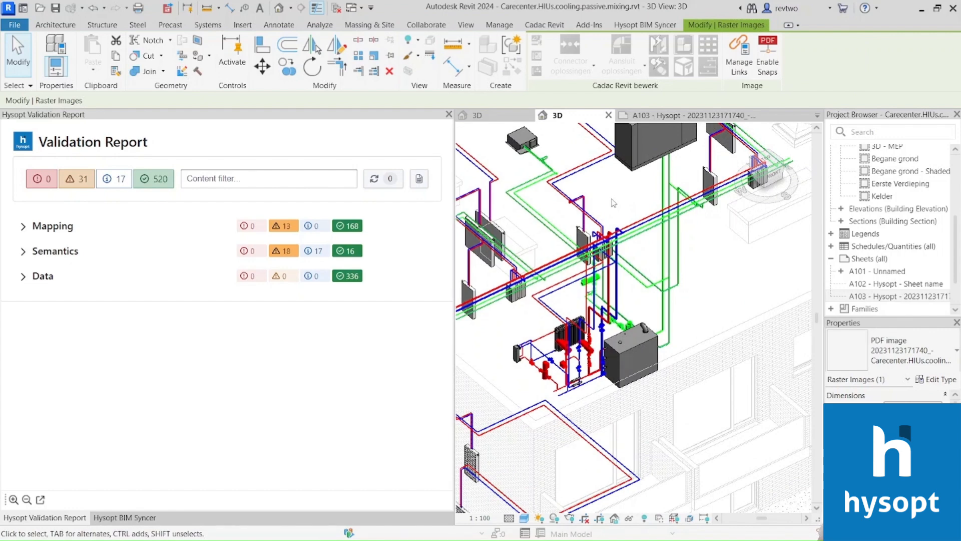
{"action": "scroll", "coordinate": [614, 203], "scroll_direction": "down", "scroll_amount": 3}
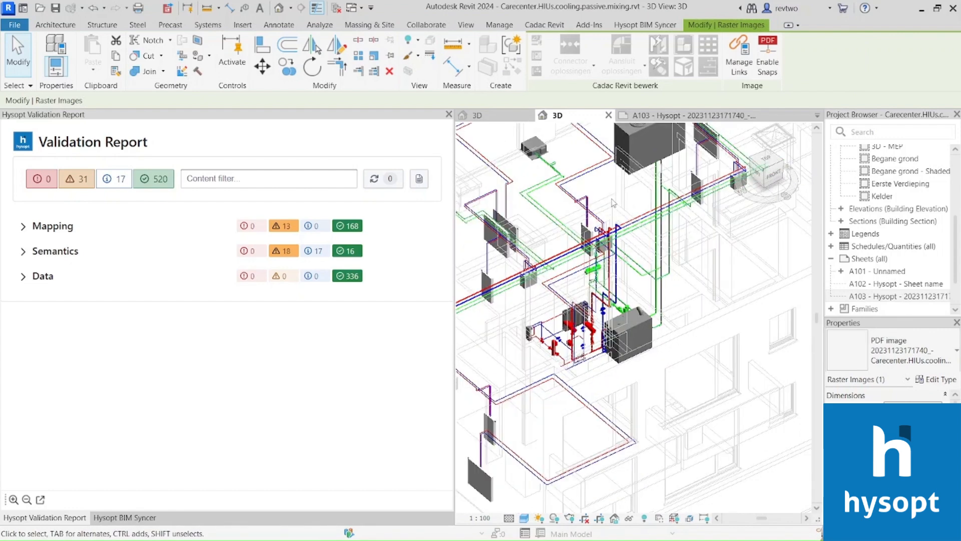
{"action": "middle_click_drag", "start_coordinate": [614, 203], "coordinate": [695, 214]}
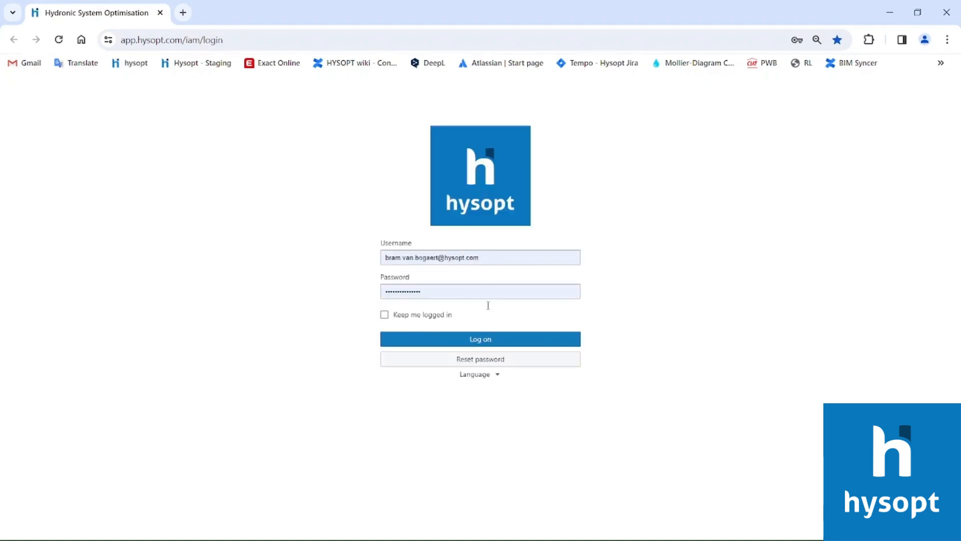
- Switch to the Hysopt web application, log on, and open the 0. Hysopt folder under Projects
{"action": "left_click", "coordinate": [476, 339]}
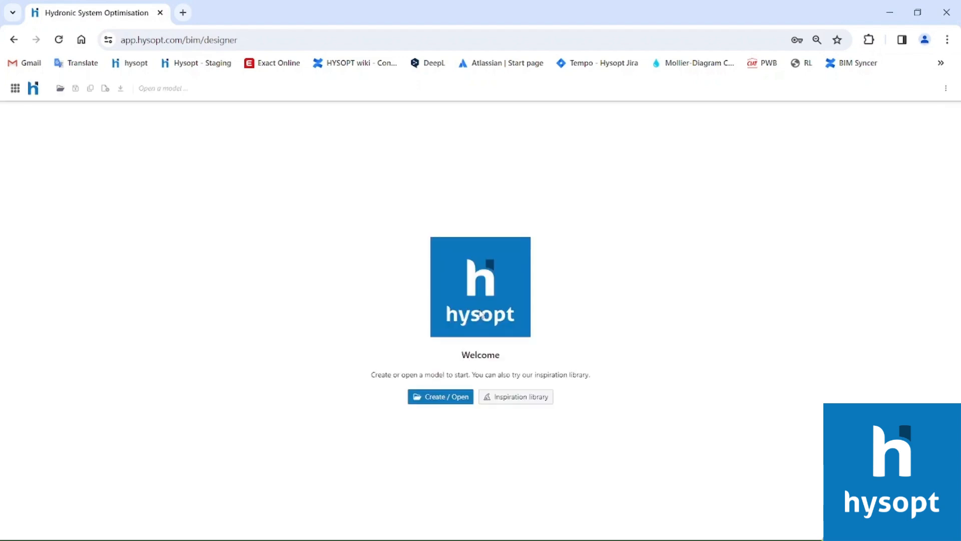
{"action": "left_click", "coordinate": [59, 88]}
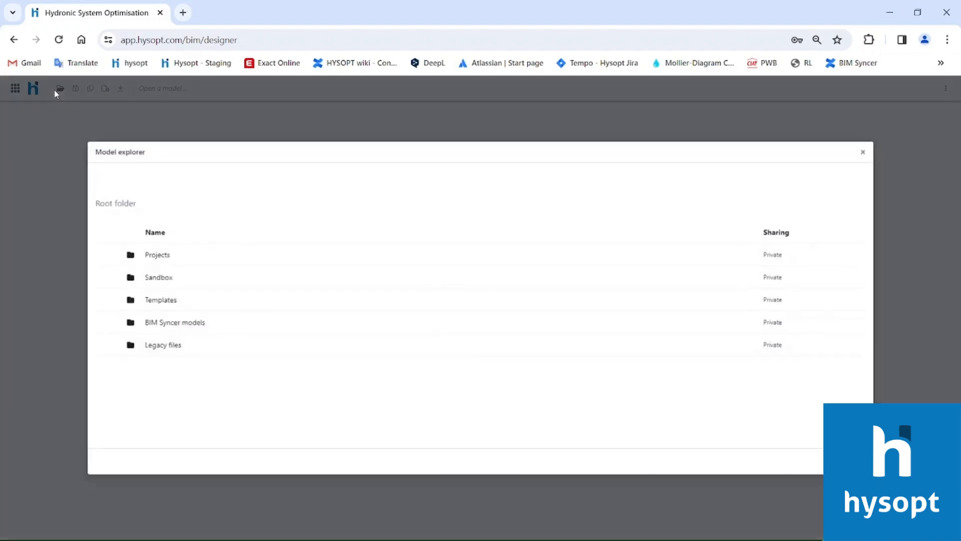
{"action": "left_click", "coordinate": [168, 263]}
{"action": "left_click", "coordinate": [168, 256]}
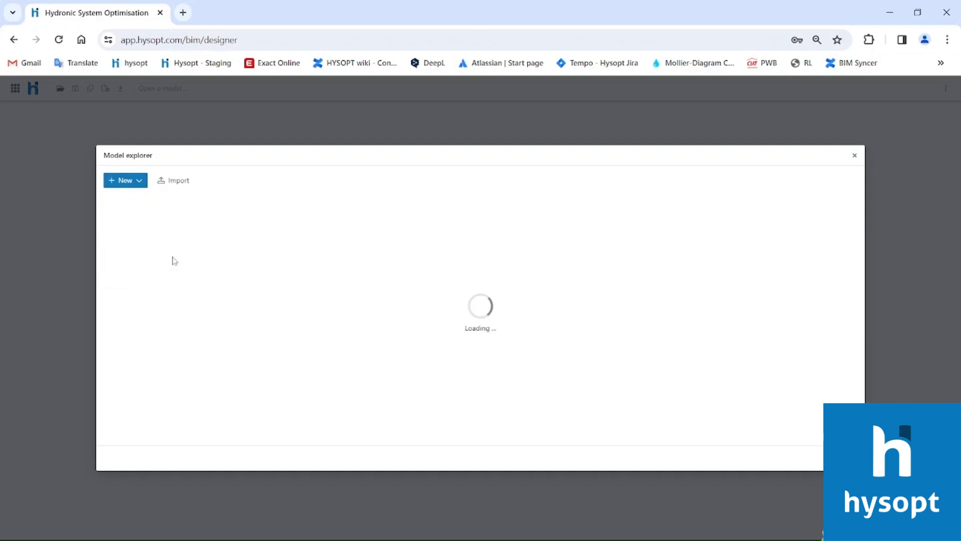
- Create a new model named Webinar_2 in the 0. Hysopt folder
{"action": "left_click", "coordinate": [142, 183]}
{"action": "left_click", "coordinate": [143, 197]}
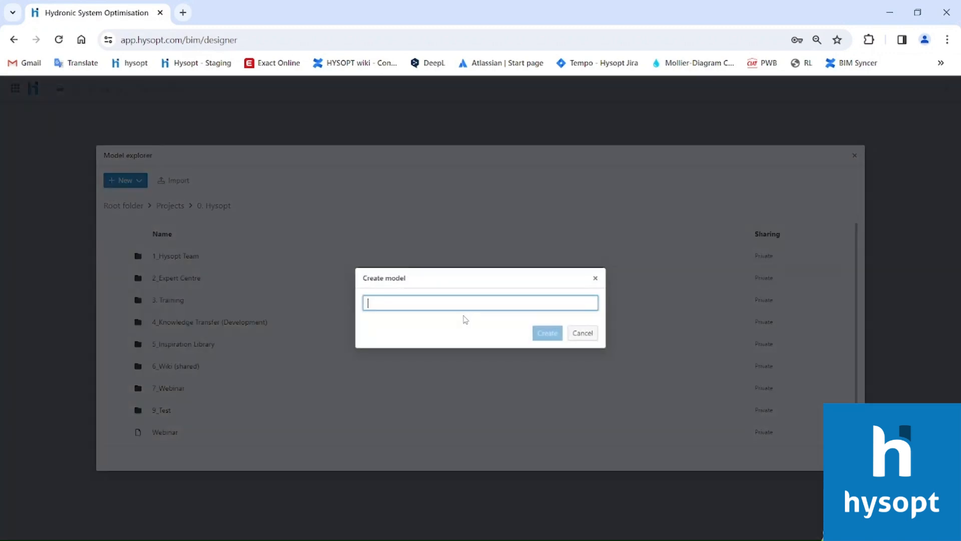
{"action": "type", "text": "Webinar_2"}
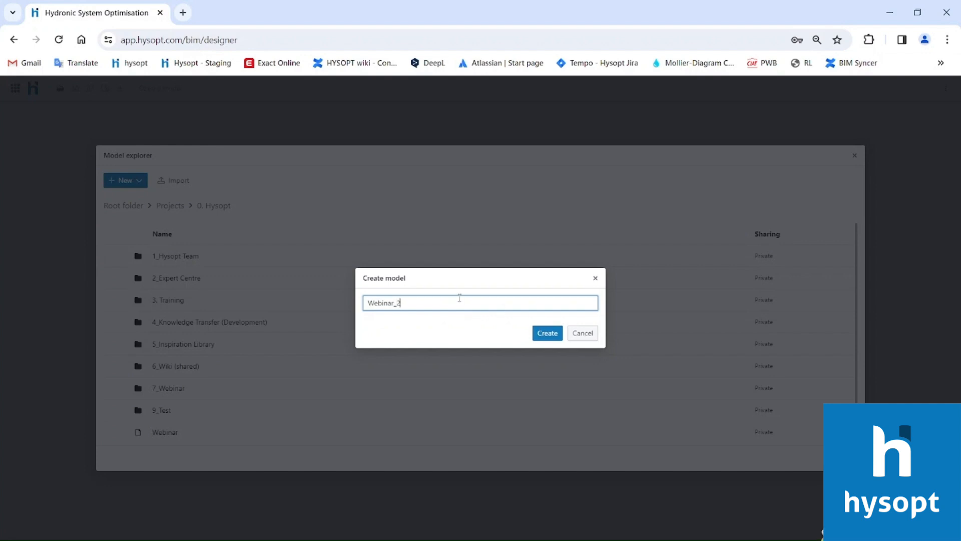
{"action": "left_click", "coordinate": [541, 334]}
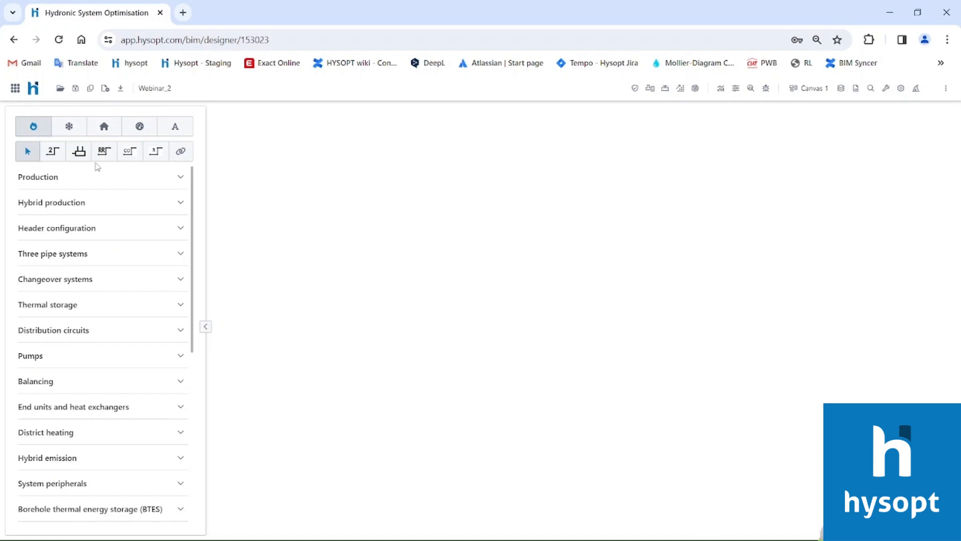
- Place a basic boiler from the heating production components on the empty canvas
{"action": "left_click", "coordinate": [48, 180]}
{"action": "left_click", "coordinate": [36, 208]}
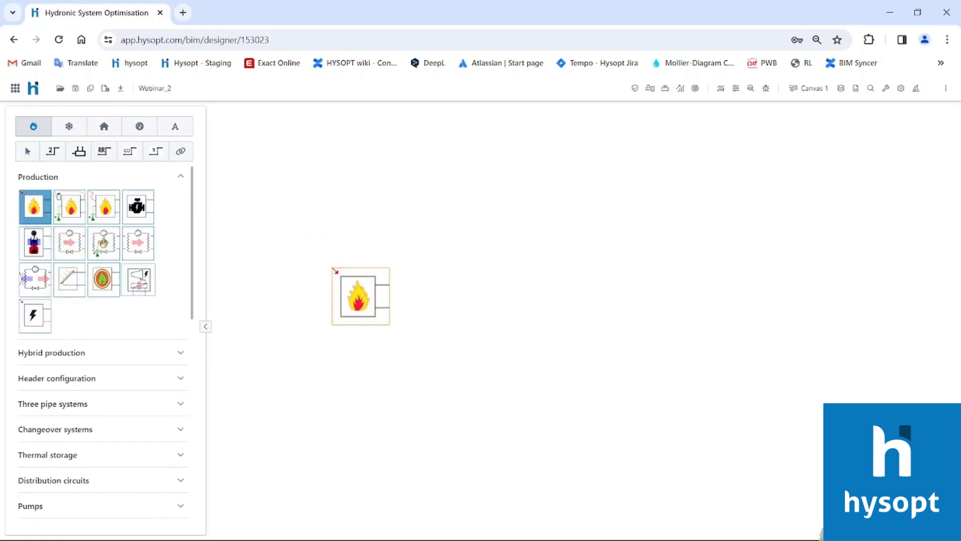
{"action": "left_click", "coordinate": [332, 267]}
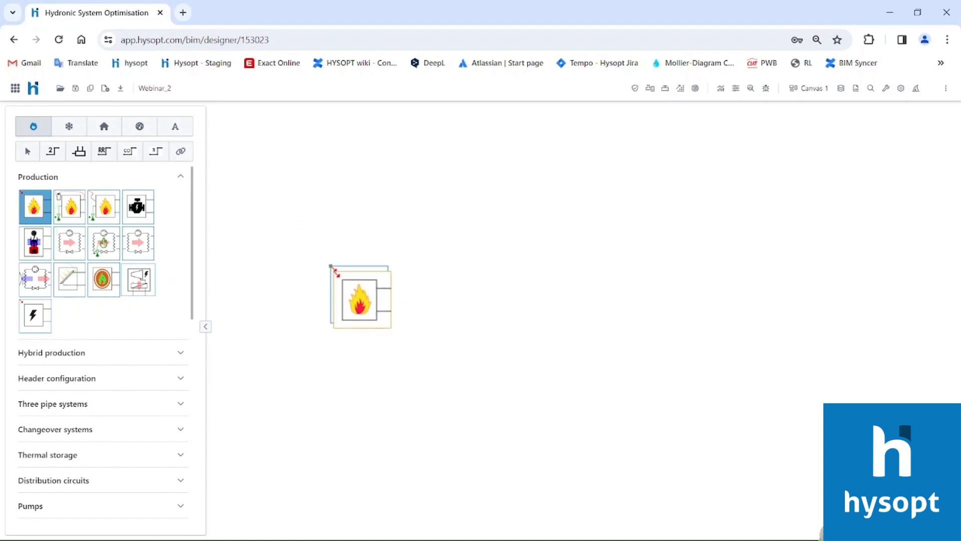
{"action": "left_click", "coordinate": [69, 181]}
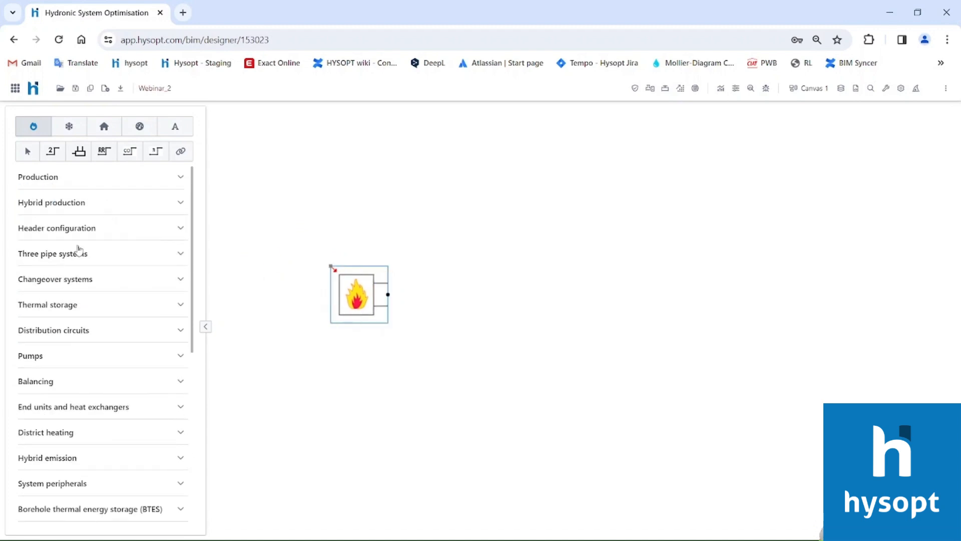
- Place a pump circuit with supply pump, check valve and return balancing valve beside the boiler, in line with its connection
{"action": "left_click", "coordinate": [55, 361]}
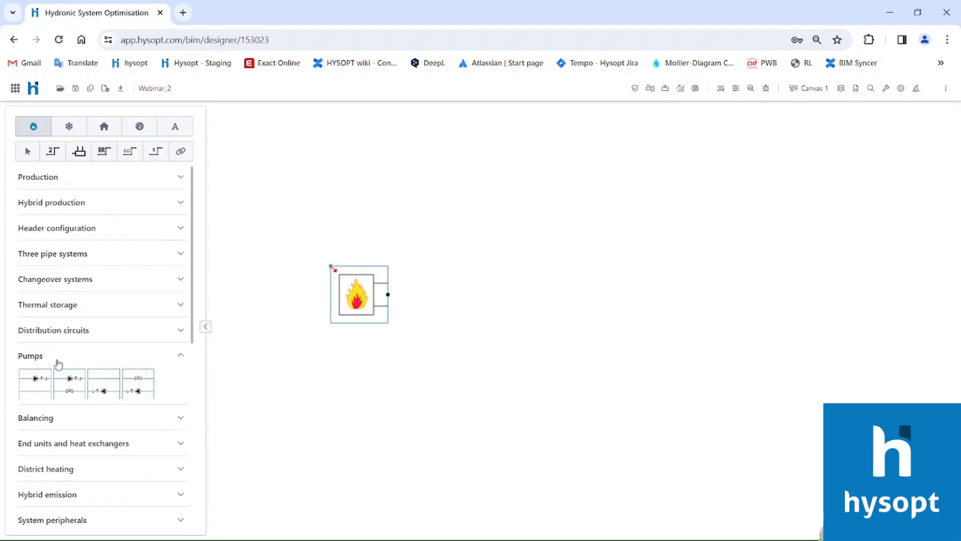
{"action": "left_click", "coordinate": [69, 385]}
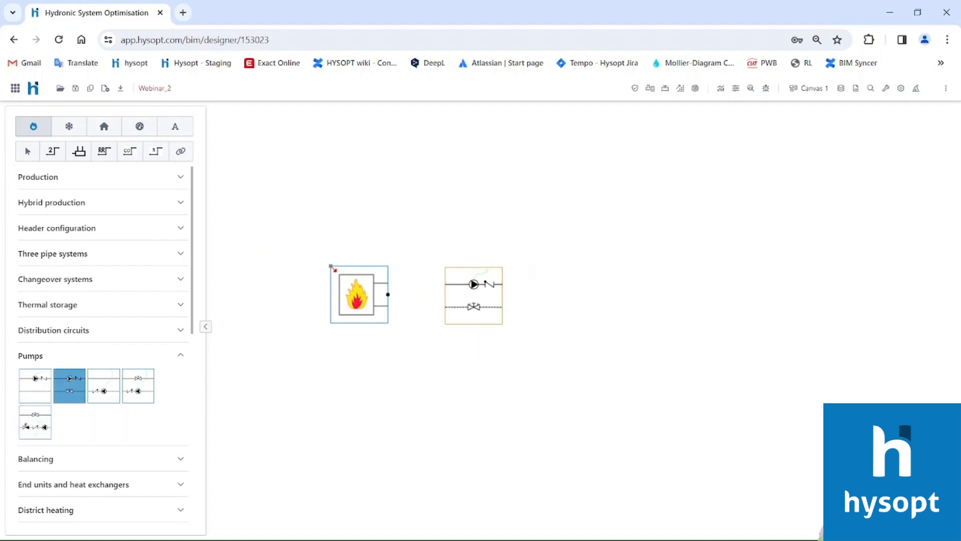
{"action": "left_click", "coordinate": [445, 267]}
{"action": "left_click", "coordinate": [53, 356]}
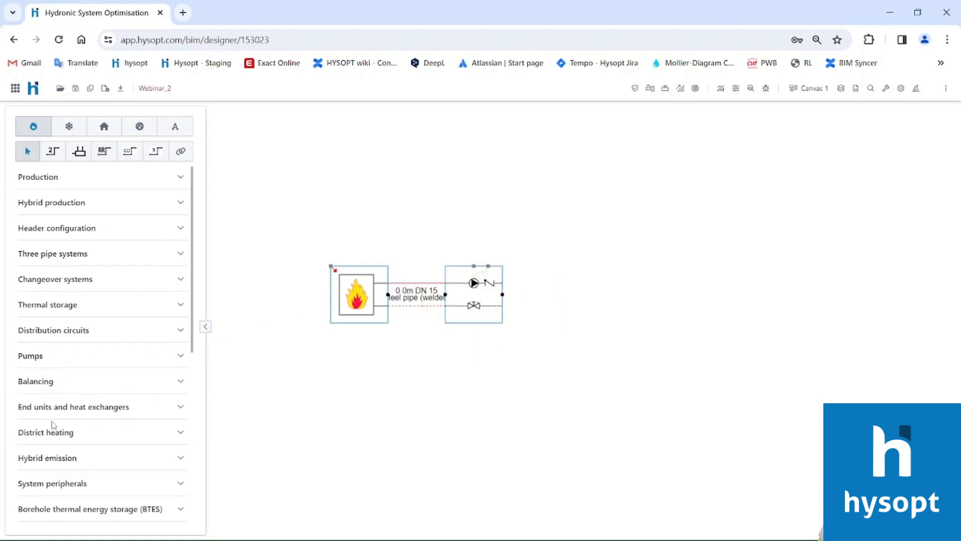
- Place two radiator/convector end units side by side, above and to the right of the pump circuit
{"action": "left_click", "coordinate": [62, 408]}
{"action": "left_click", "coordinate": [35, 438]}
{"action": "middle_click_drag", "start_coordinate": [557, 239], "coordinate": [440, 348]}
{"action": "left_click", "coordinate": [476, 266]}
{"action": "left_click", "coordinate": [579, 266]}
- Connect the two end units with a two-pipe run routed beneath them
{"action": "key", "text": "2"}
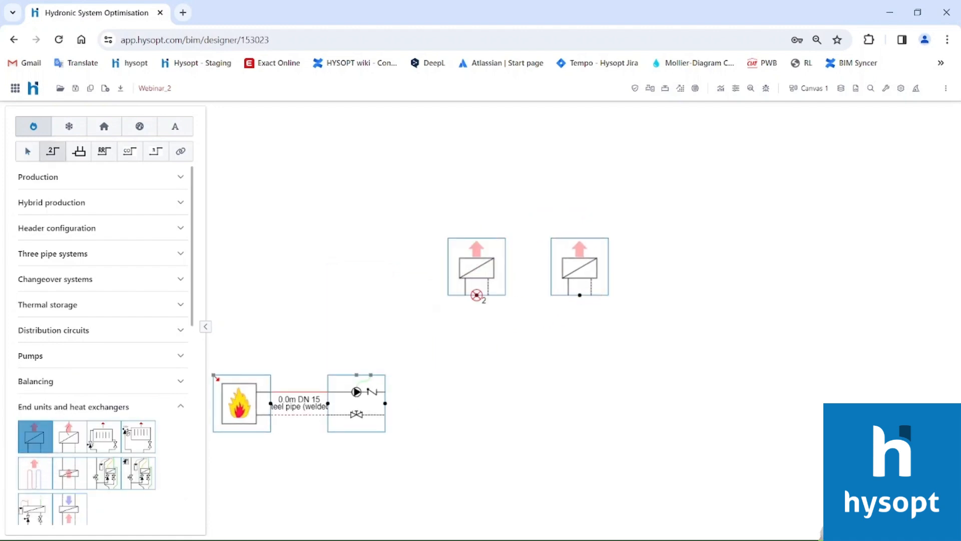
{"action": "left_click", "coordinate": [477, 295]}
{"action": "left_click", "coordinate": [476, 352]}
{"action": "left_click", "coordinate": [580, 352]}
{"action": "left_click", "coordinate": [580, 295]}
{"action": "key", "text": "Escape"}
- Copy the connected pair of end units with its pipes and paste it to the right of the original
{"action": "scroll", "coordinate": [649, 315], "scroll_direction": "down", "scroll_amount": 1}
{"action": "scroll", "coordinate": [648, 313], "scroll_direction": "down", "scroll_amount": 1}
{"action": "middle_click_drag", "start_coordinate": [648, 314], "coordinate": [592, 320]}
{"action": "left_click_drag", "start_coordinate": [449, 243], "coordinate": [610, 406]}
{"action": "middle_click_drag", "start_coordinate": [625, 343], "coordinate": [593, 360]}
{"action": "key", "text": "ctrl+c"}
{"action": "key", "text": "ctrl+v"}
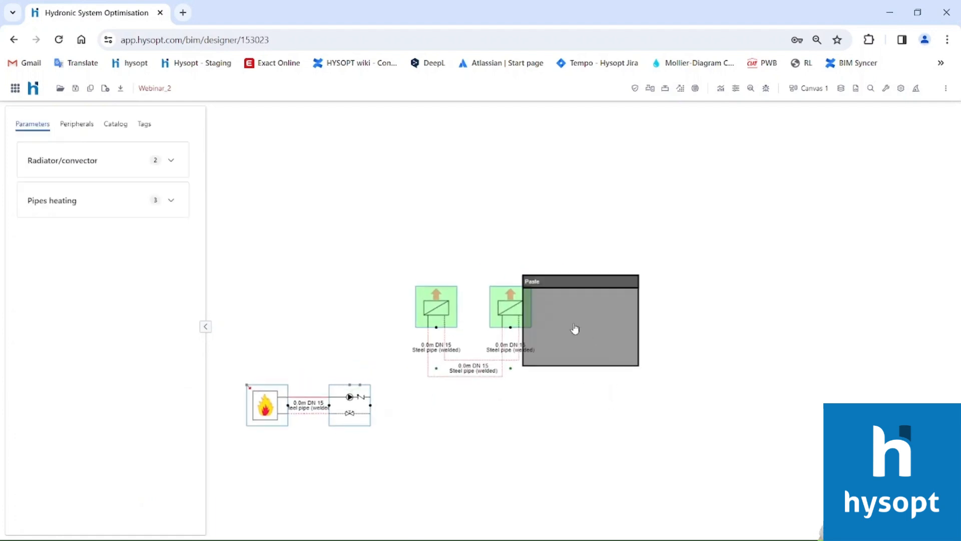
{"action": "left_click", "coordinate": [632, 300]}
- Copy both end-unit pairs with their pipes and paste them to the right, making four pairs in a row
{"action": "left_click_drag", "start_coordinate": [392, 255], "coordinate": [761, 391]}
{"action": "middle_click_drag", "start_coordinate": [762, 392], "coordinate": [592, 375]}
{"action": "key", "text": "ctrl+c"}
{"action": "key", "text": "ctrl+v"}
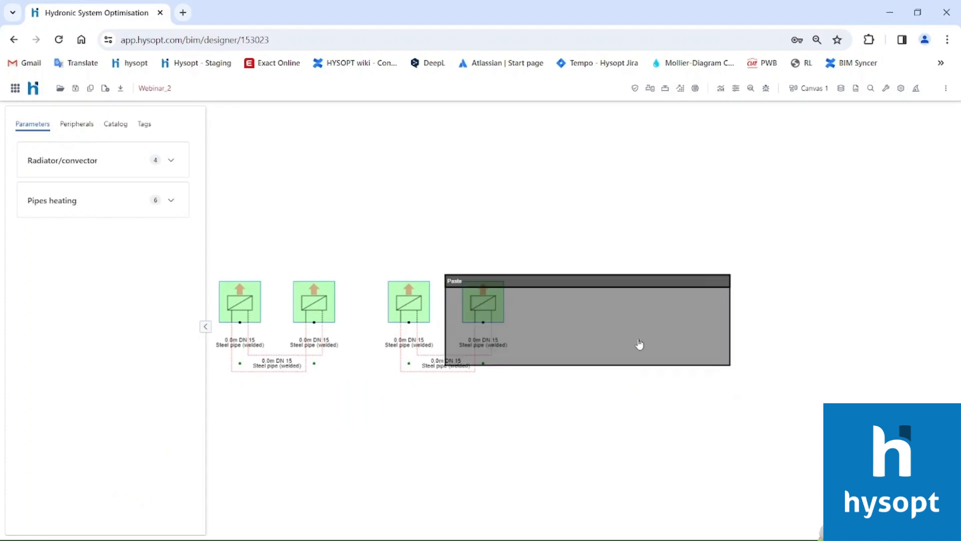
{"action": "left_click", "coordinate": [715, 324]}
{"action": "scroll", "coordinate": [666, 288], "scroll_direction": "down", "scroll_amount": 3}
{"action": "middle_click_drag", "start_coordinate": [666, 288], "coordinate": [736, 251]}
{"action": "scroll", "coordinate": [408, 340], "scroll_direction": "up", "scroll_amount": 3}
- Draw the two-pipe main from the pump circuit beneath the row, branching up to each of the four end-unit pairs
{"action": "key", "text": "p"}
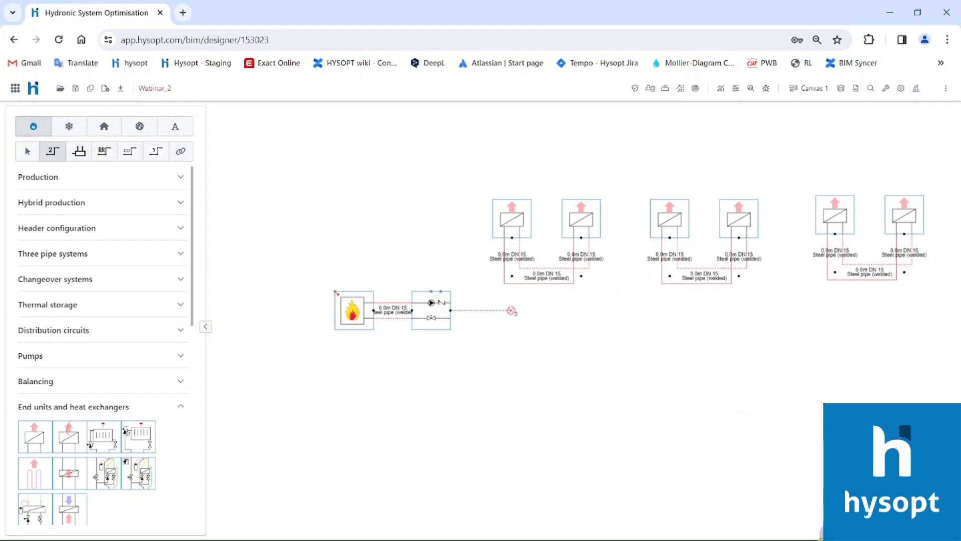
{"action": "left_click", "coordinate": [512, 311]}
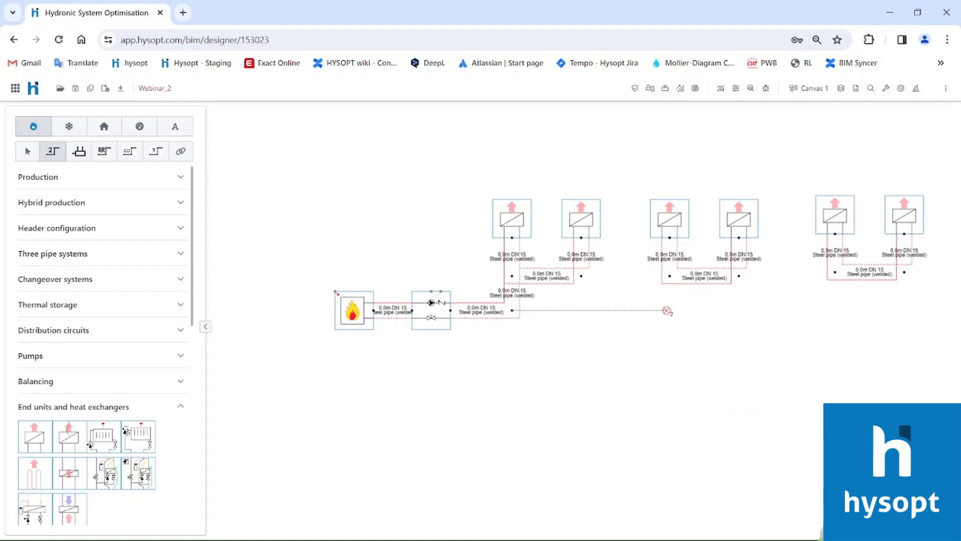
{"action": "left_click", "coordinate": [670, 310]}
{"action": "middle_click_drag", "start_coordinate": [868, 299], "coordinate": [685, 309]}
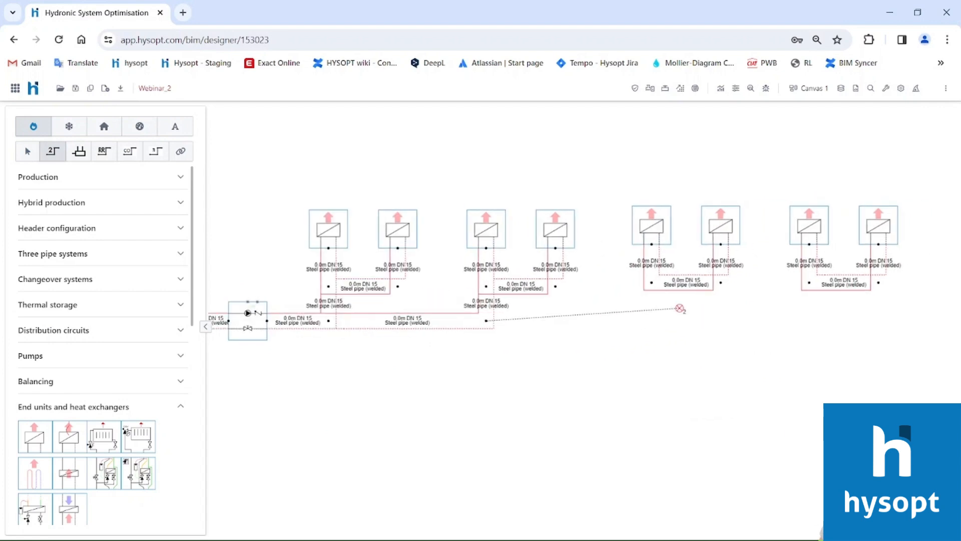
{"action": "left_click", "coordinate": [652, 321]}
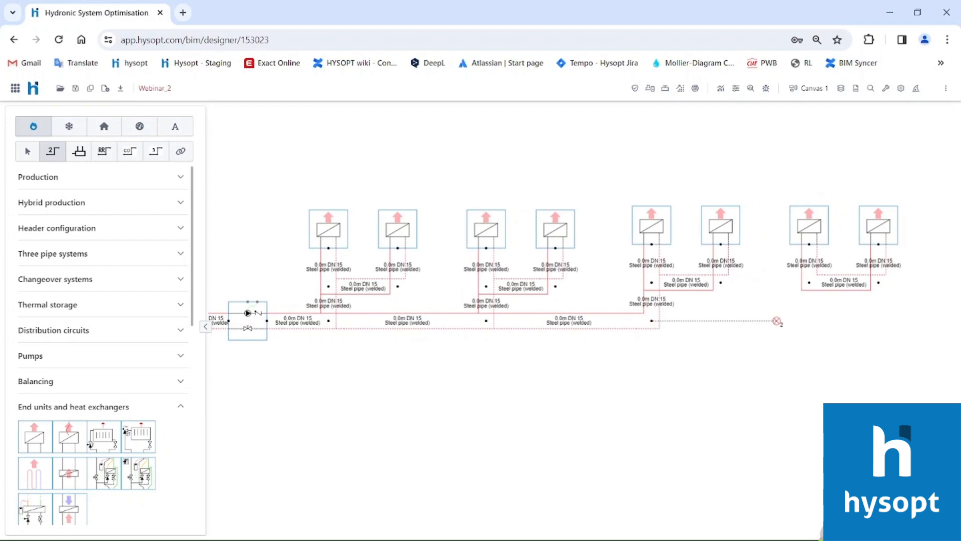
{"action": "left_click", "coordinate": [805, 320]}
{"action": "left_click", "coordinate": [809, 283]}
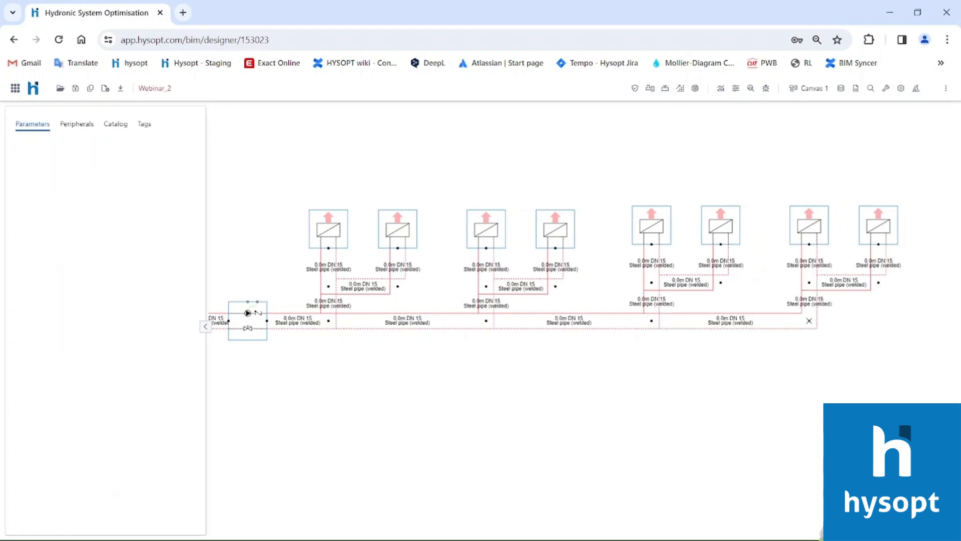
{"action": "left_click_drag", "start_coordinate": [521, 172], "coordinate": [518, 175]}
- Add a building zone with a 21-degree thermostat to each of the eight end units
{"action": "left_click", "coordinate": [104, 126]}
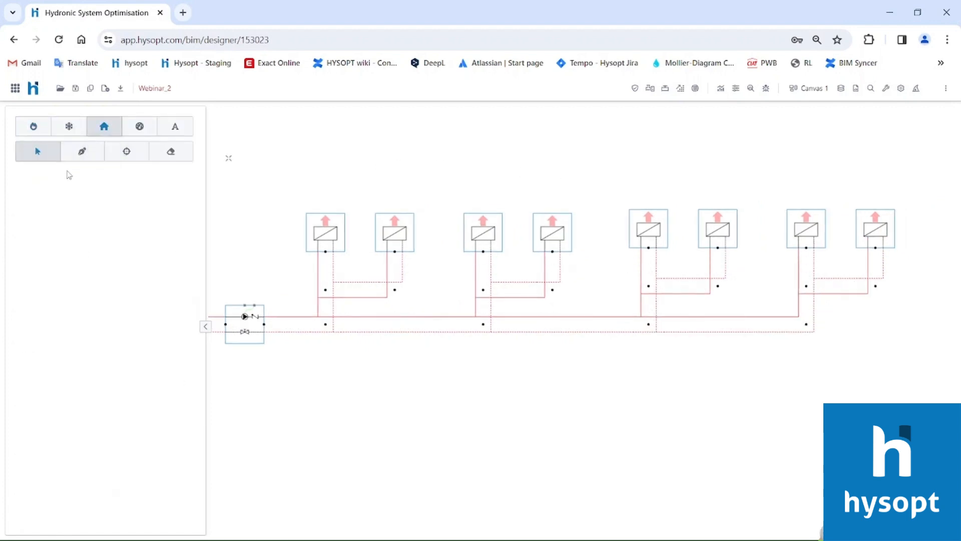
{"action": "left_click", "coordinate": [82, 151]}
{"action": "left_click", "coordinate": [334, 230]}
{"action": "left_click", "coordinate": [399, 231]}
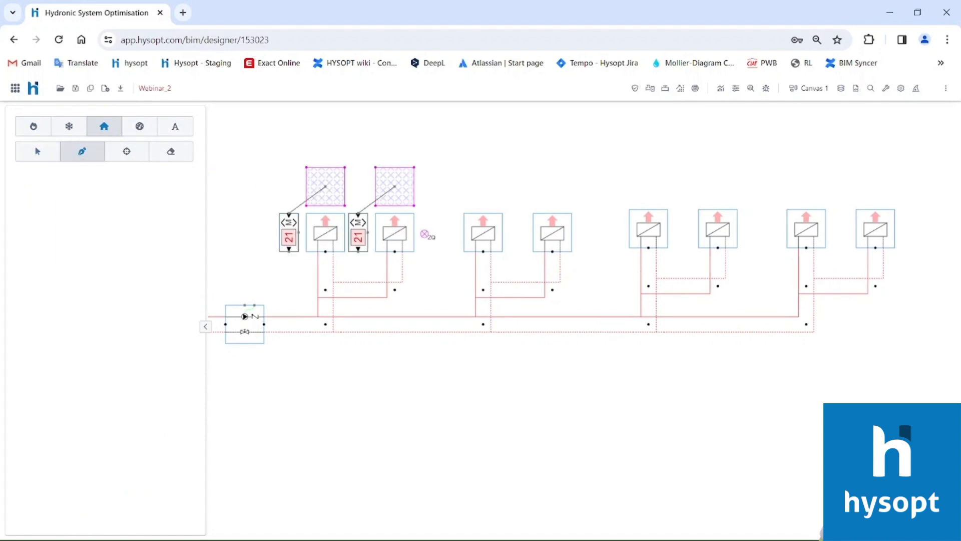
{"action": "left_click", "coordinate": [484, 232]}
{"action": "left_click", "coordinate": [554, 231]}
{"action": "left_click", "coordinate": [635, 233]}
{"action": "left_click", "coordinate": [730, 235]}
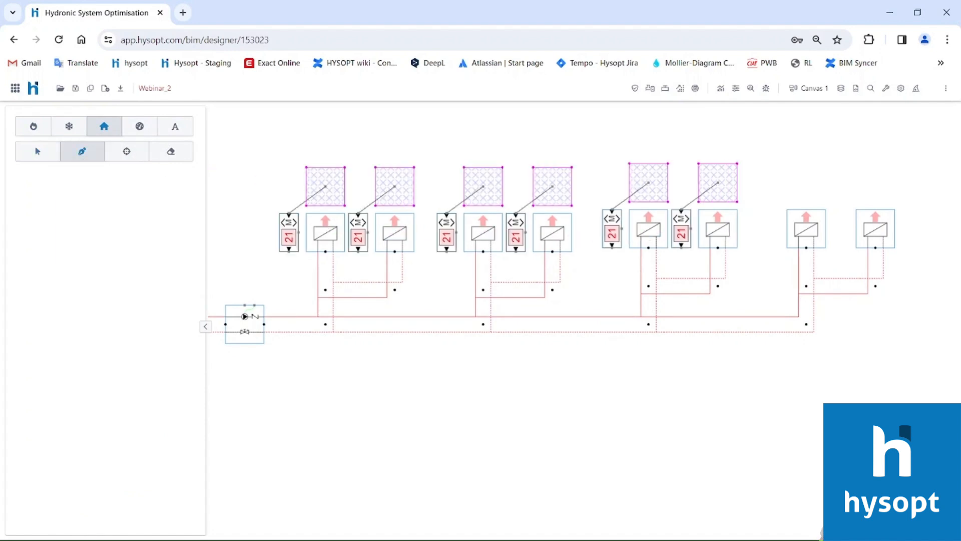
{"action": "left_click", "coordinate": [823, 232]}
{"action": "left_click", "coordinate": [892, 233]}
{"action": "scroll", "coordinate": [801, 236], "scroll_direction": "down", "scroll_amount": 3}
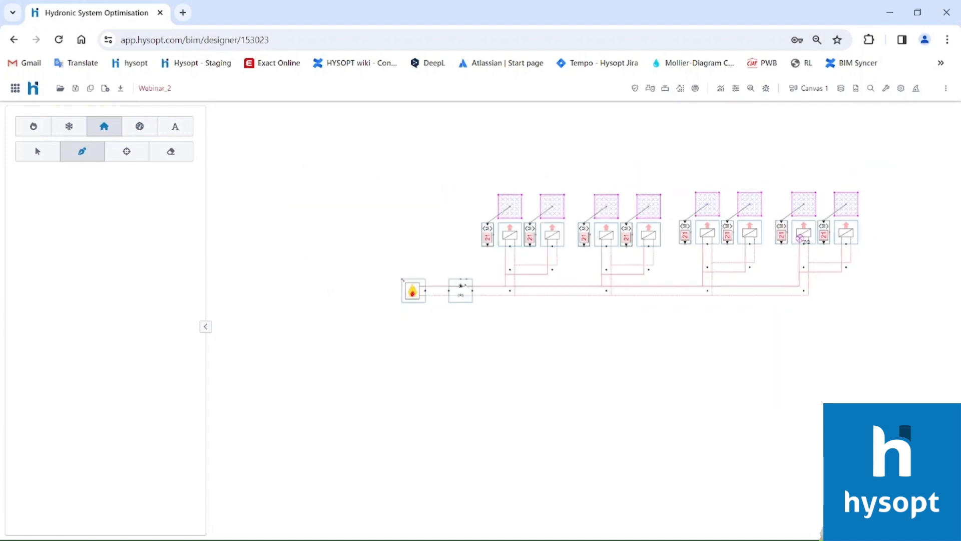
- Set the radiator/convector end units' heating power to 2500 W
{"action": "right_click_drag", "start_coordinate": [519, 158], "coordinate": [459, 181]}
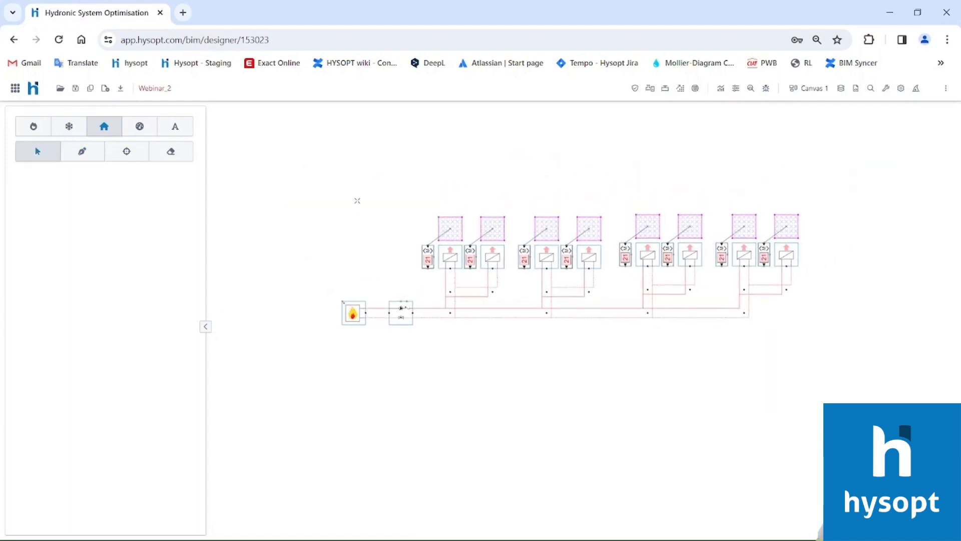
{"action": "right_click_drag", "start_coordinate": [522, 140], "coordinate": [504, 141]}
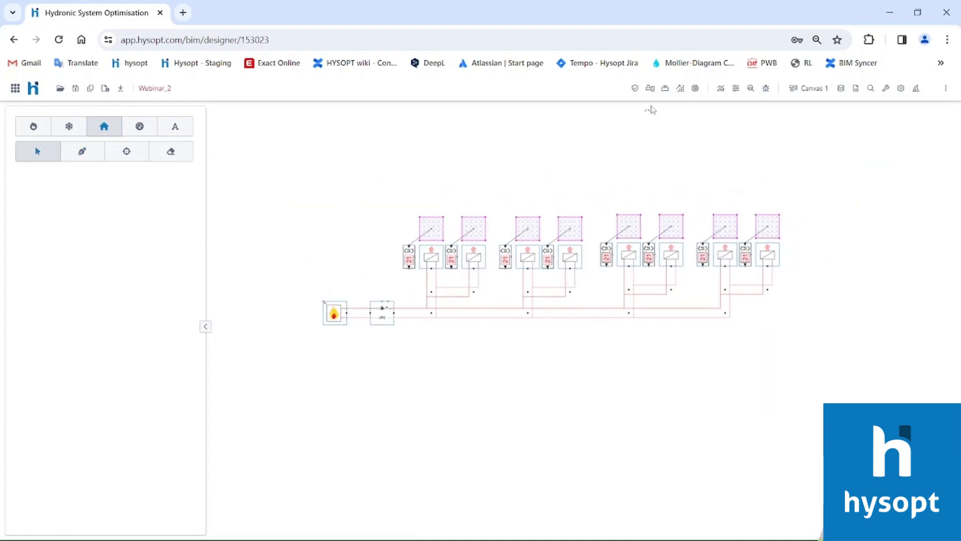
{"action": "scroll", "coordinate": [431, 256], "scroll_direction": "up", "scroll_amount": 2}
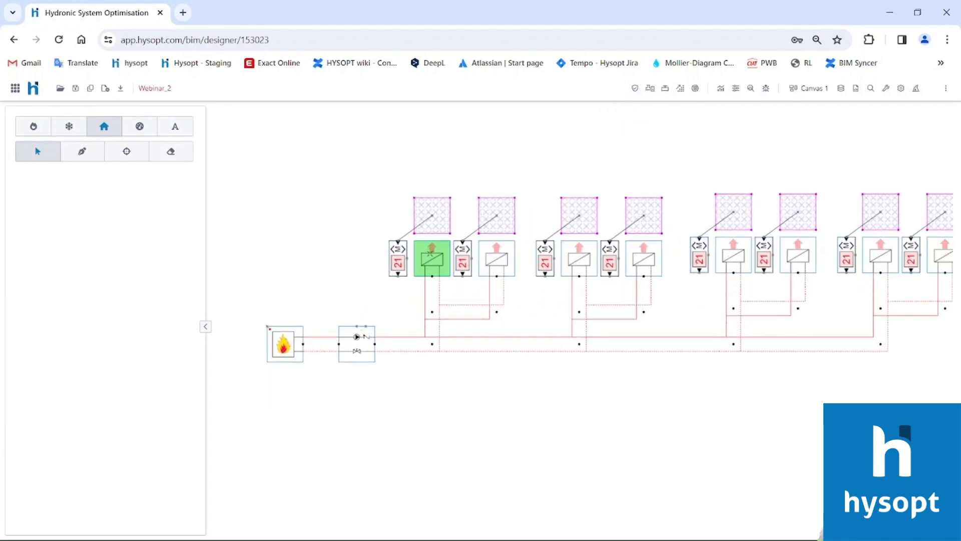
{"action": "double_click", "coordinate": [430, 254]}
{"action": "double_click", "coordinate": [148, 218]}
{"action": "type", "text": "2500"}
- Run the system check on the model and compute its design flows
{"action": "left_click", "coordinate": [635, 88]}
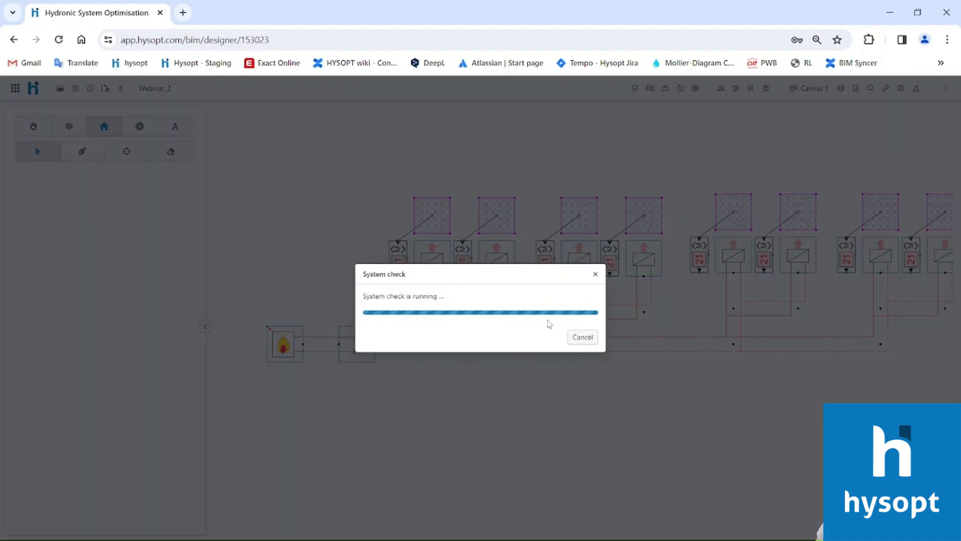
{"action": "left_click", "coordinate": [581, 337]}
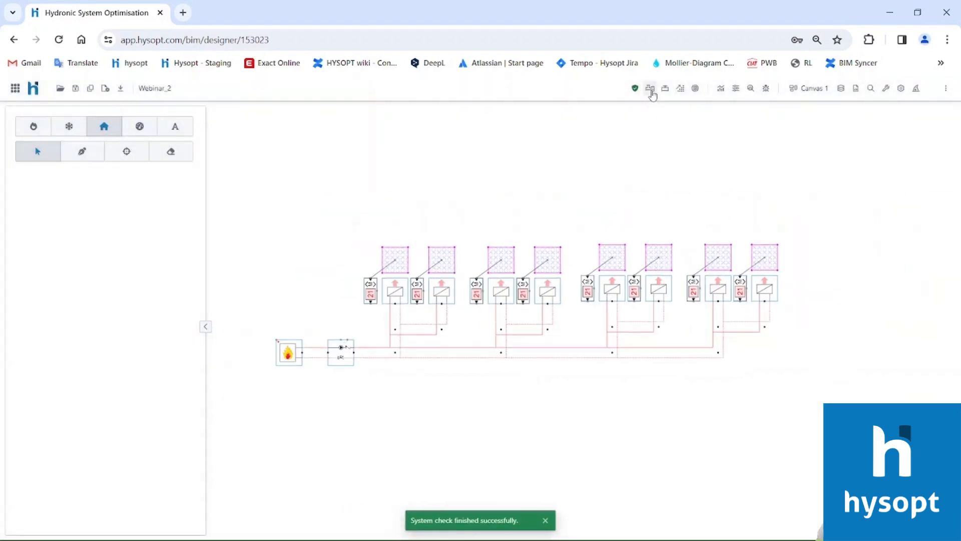
{"action": "left_click", "coordinate": [650, 90]}
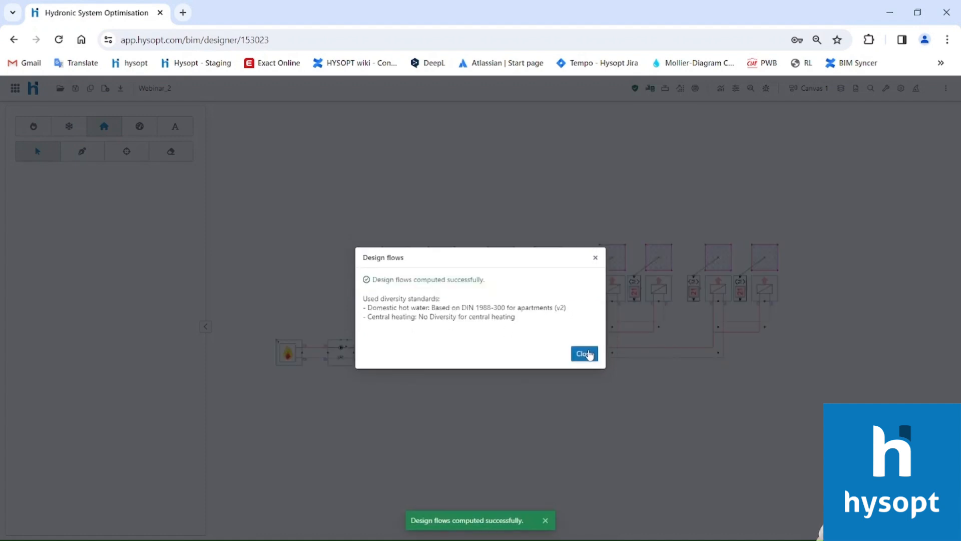
{"action": "left_click", "coordinate": [585, 354]}
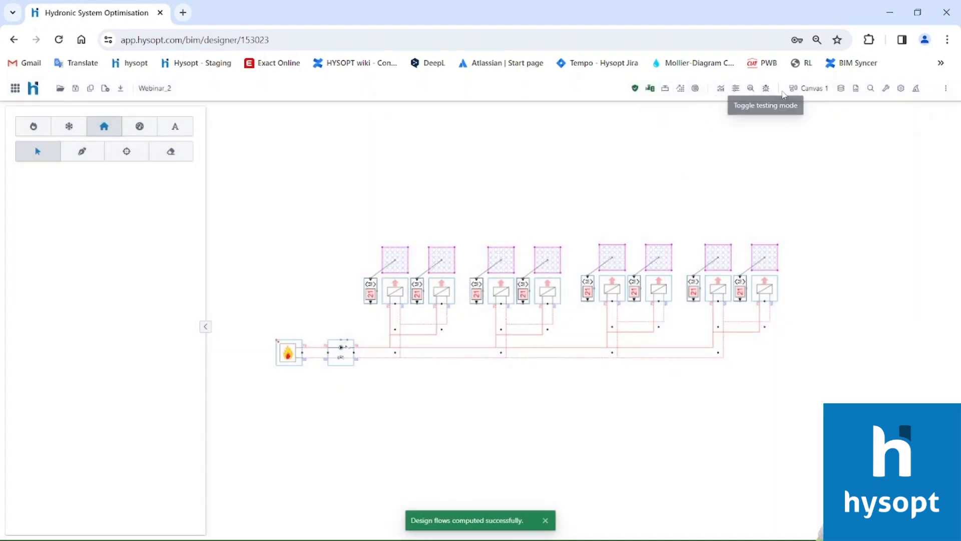
- Set the pipe pressure profile in the model settings to the ISSO 18 based standard
{"action": "left_click", "coordinate": [902, 88]}
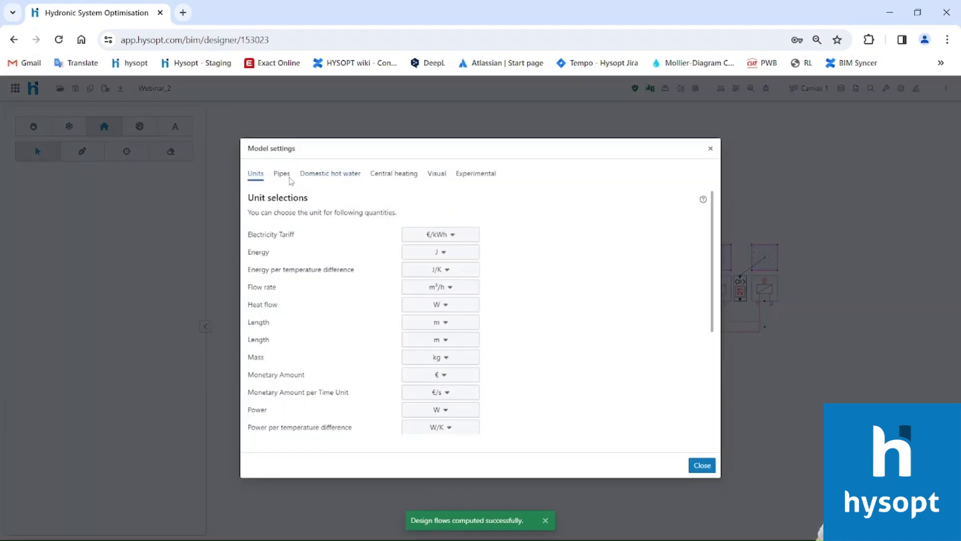
{"action": "left_click", "coordinate": [279, 172]}
{"action": "scroll", "coordinate": [288, 403], "scroll_direction": "down", "scroll_amount": 3}
{"action": "left_click", "coordinate": [295, 367]}
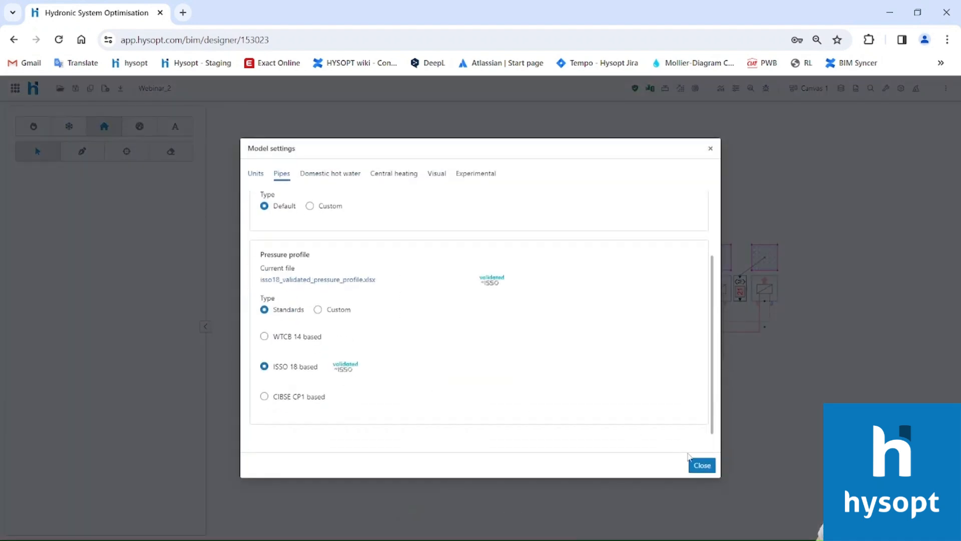
{"action": "left_click", "coordinate": [702, 465]}
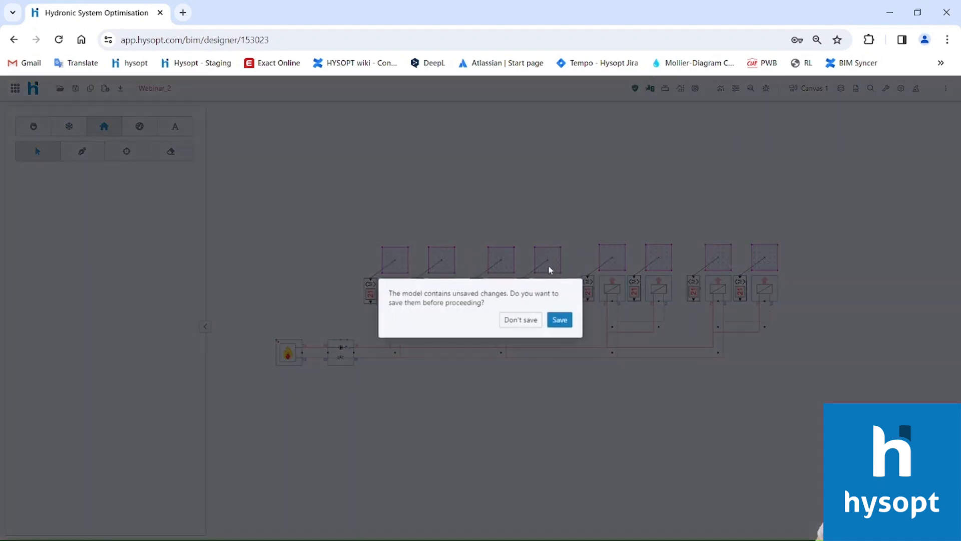
- Save the model for the pipe selection, apply the selected pipe sizes, and return to the heating components
{"action": "left_click", "coordinate": [560, 319]}
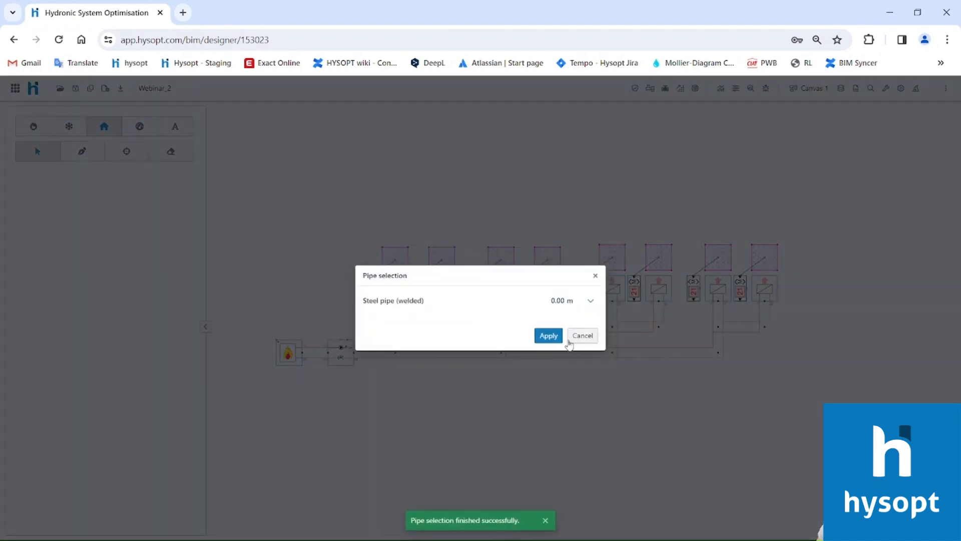
{"action": "left_click", "coordinate": [548, 337]}
{"action": "left_click", "coordinate": [584, 346]}
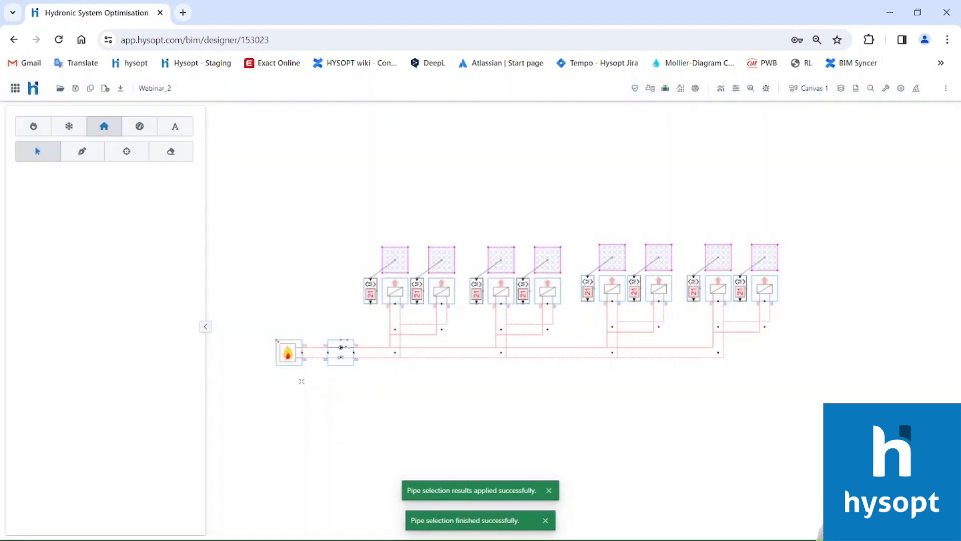
{"action": "left_click", "coordinate": [17, 126]}
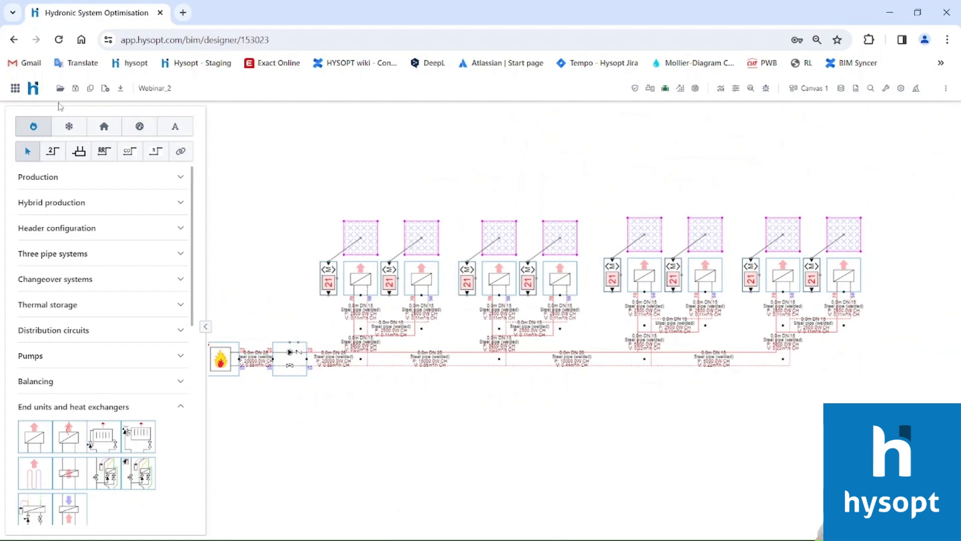
- Save the Webinar_2 model and switch to the Revit project
{"action": "left_click", "coordinate": [75, 89]}
{"action": "key", "text": "super"}
{"action": "left_click", "coordinate": [413, 528]}
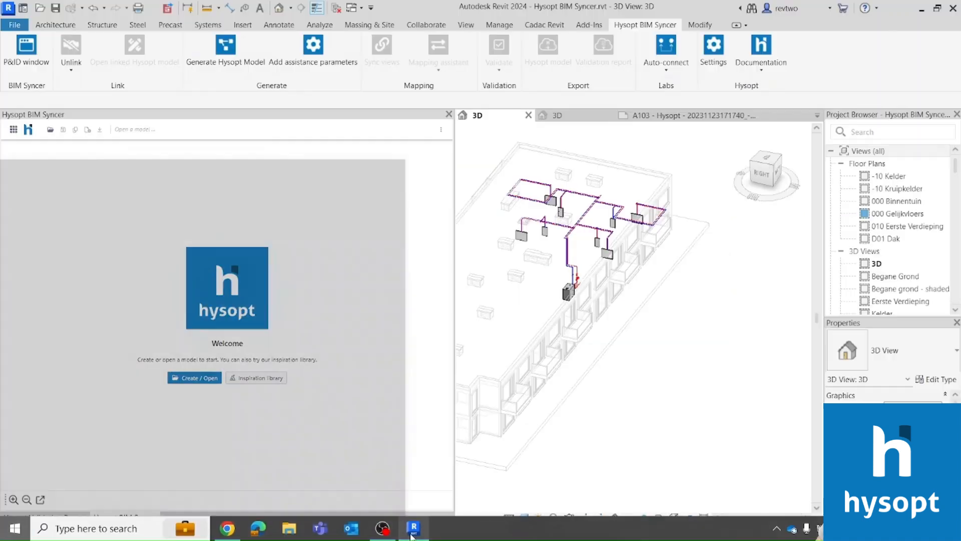
- Open the Webinar_2 model from the 0. Hysopt project in BIM Syncer and collapse the component library
{"action": "left_click", "coordinate": [51, 130]}
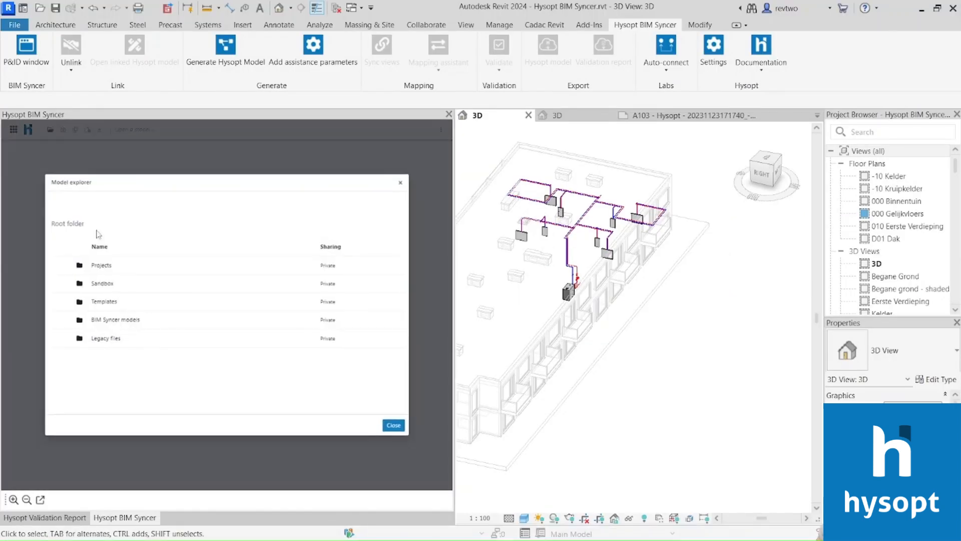
{"action": "left_click", "coordinate": [103, 266]}
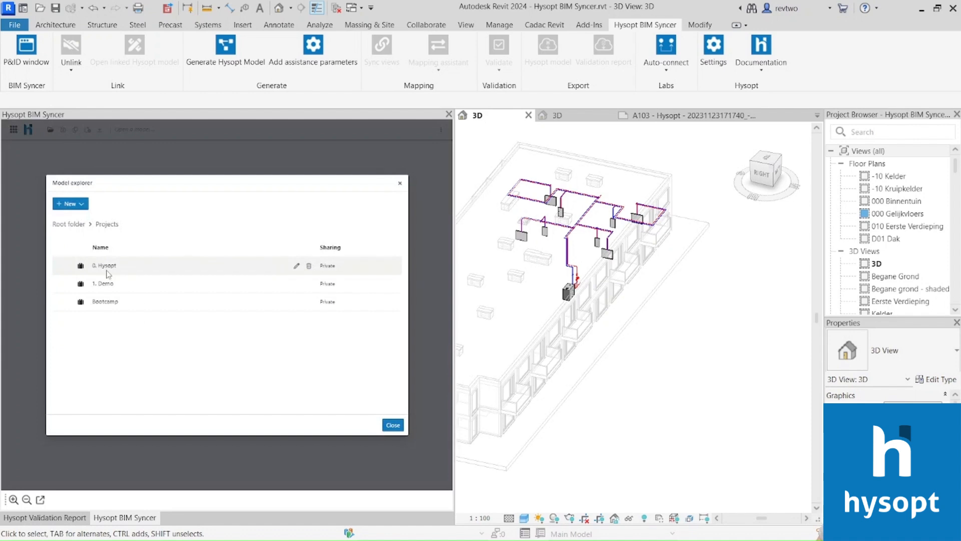
{"action": "left_click", "coordinate": [107, 266]}
{"action": "left_click", "coordinate": [145, 307]}
{"action": "left_click", "coordinate": [103, 399]}
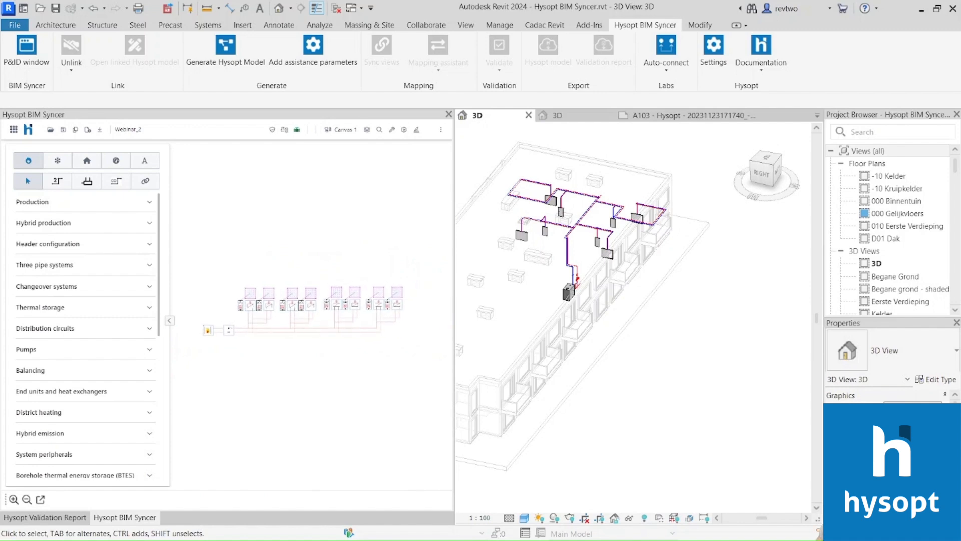
{"action": "left_click", "coordinate": [171, 320]}
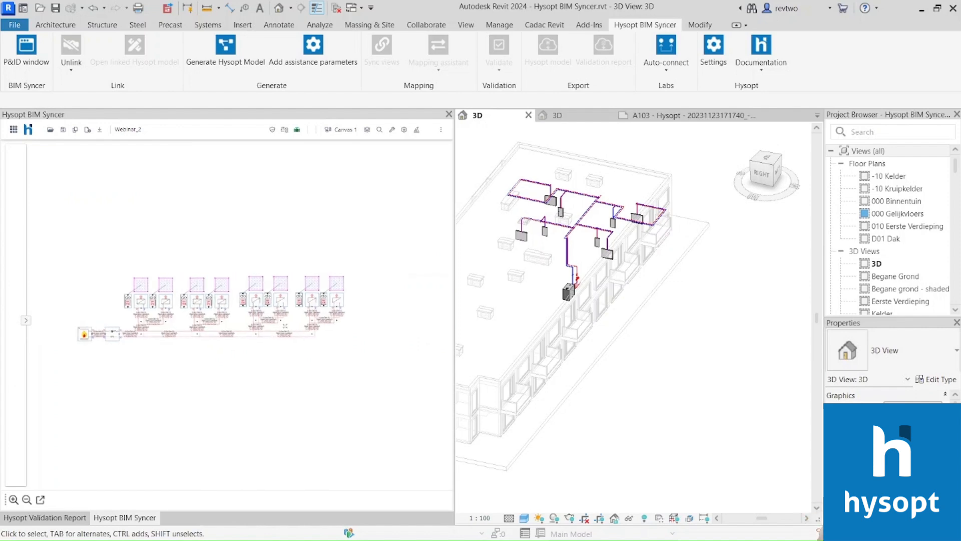
- Link the open Webinar_2 model to the Revit project, with the schematic and the heating piping both in view
{"action": "left_click", "coordinate": [71, 69]}
{"action": "left_click", "coordinate": [80, 93]}
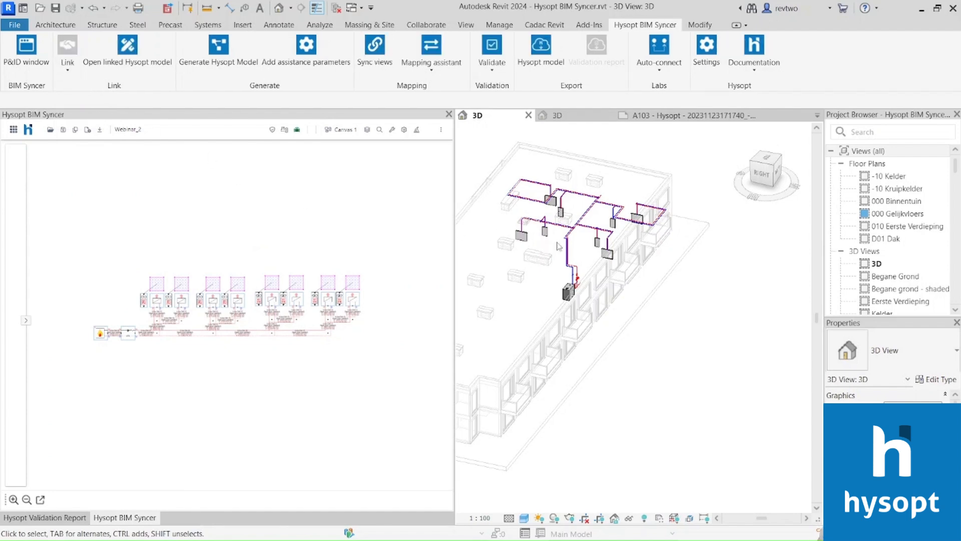
{"action": "scroll", "coordinate": [514, 250], "scroll_direction": "up", "scroll_amount": 2}
{"action": "middle_click_drag", "start_coordinate": [560, 238], "coordinate": [581, 278]}
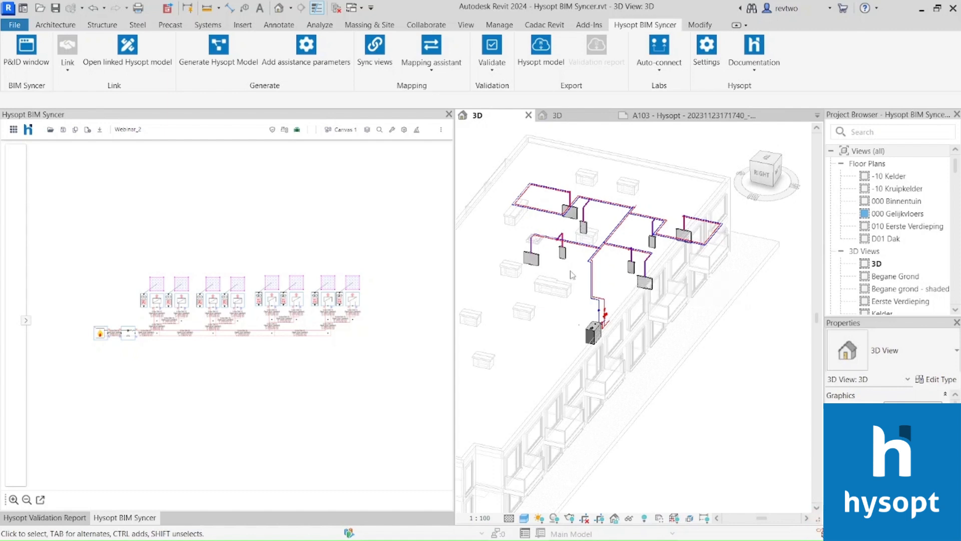
{"action": "scroll", "coordinate": [341, 298], "scroll_direction": "up", "scroll_amount": 3}
{"action": "scroll", "coordinate": [341, 298], "scroll_direction": "down", "scroll_amount": 4}
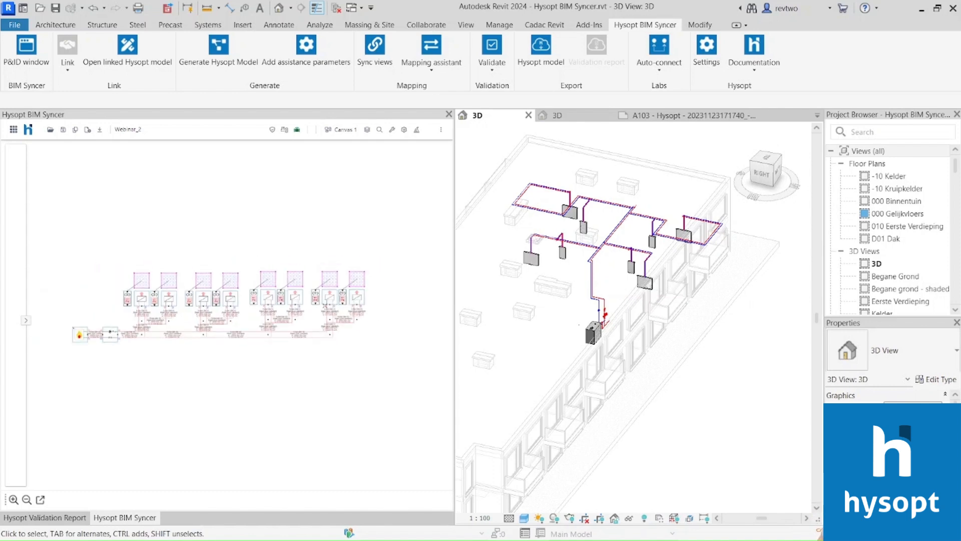
{"action": "mouse_move", "coordinate": [335, 290]}
{"action": "middle_mouse_down"}
{"action": "mouse_move", "coordinate": [341, 266]}
{"action": "mouse_move", "coordinate": [349, 293]}
{"action": "middle_mouse_up"}
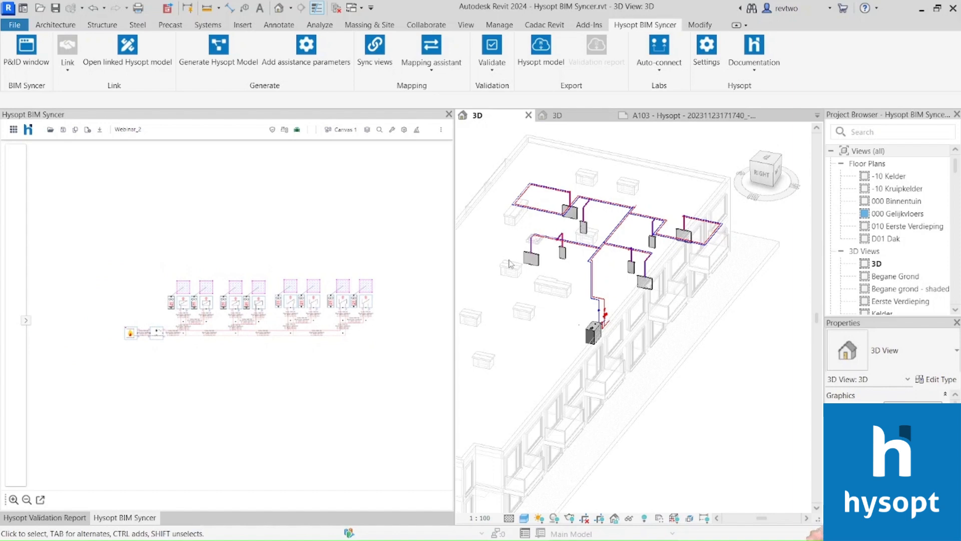
- Open a compact mapping assistant and manually map the fourth branch group's last radiator to the Revit radiator at the far loop's end
{"action": "left_click", "coordinate": [434, 47]}
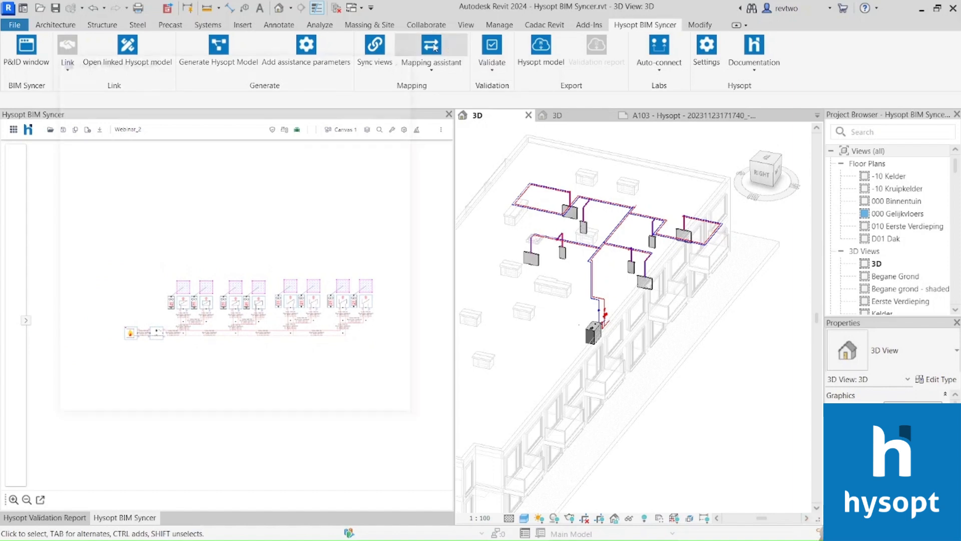
{"action": "left_click_drag", "start_coordinate": [421, 423], "coordinate": [237, 237]}
{"action": "left_click_drag", "start_coordinate": [127, 60], "coordinate": [322, 59]}
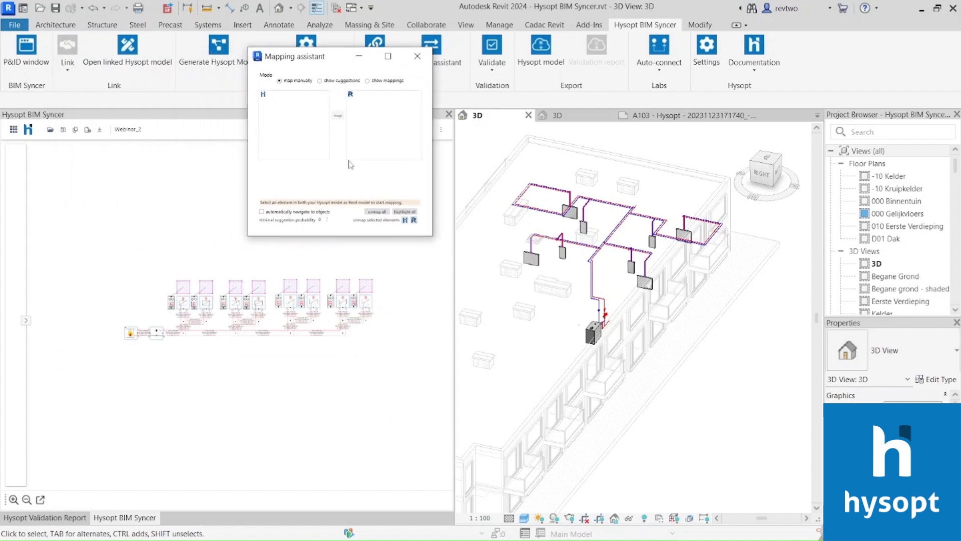
{"action": "scroll", "coordinate": [677, 249], "scroll_direction": "up", "scroll_amount": 3}
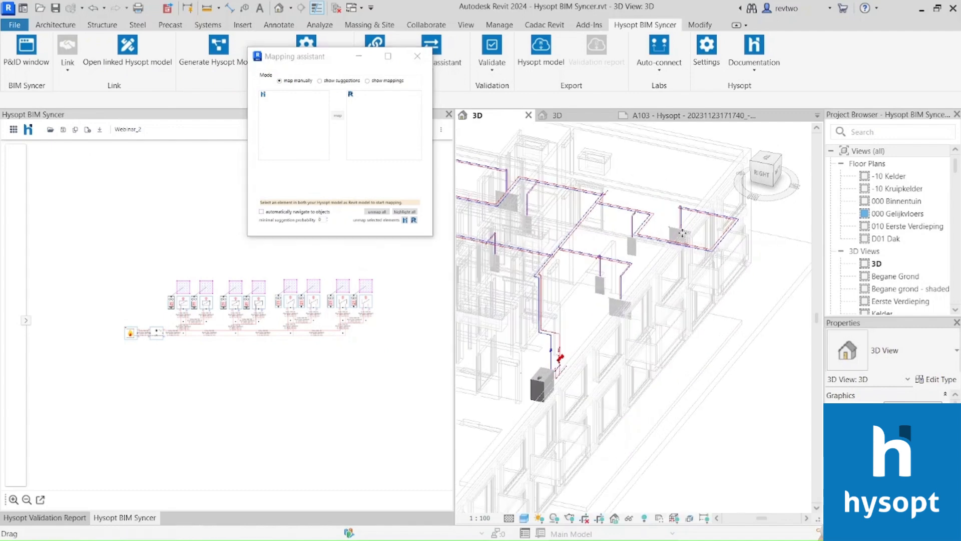
{"action": "left_click", "coordinate": [680, 234]}
{"action": "left_click", "coordinate": [366, 302]}
{"action": "left_click", "coordinate": [341, 117]}
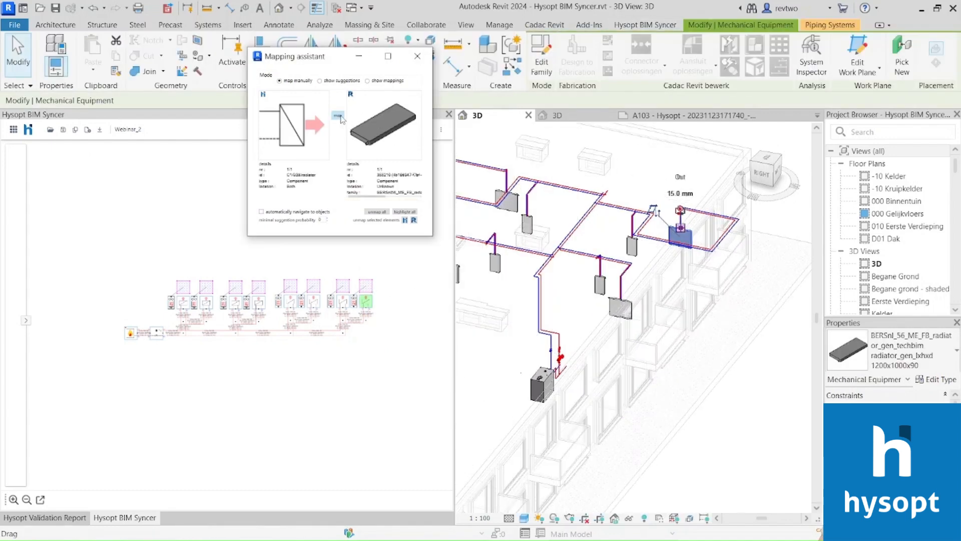
{"action": "left_click", "coordinate": [338, 116]}
- Manually map the last radiators of the third and second branch groups to the large rear and front-facade radiators in Revit
{"action": "left_click", "coordinate": [313, 300]}
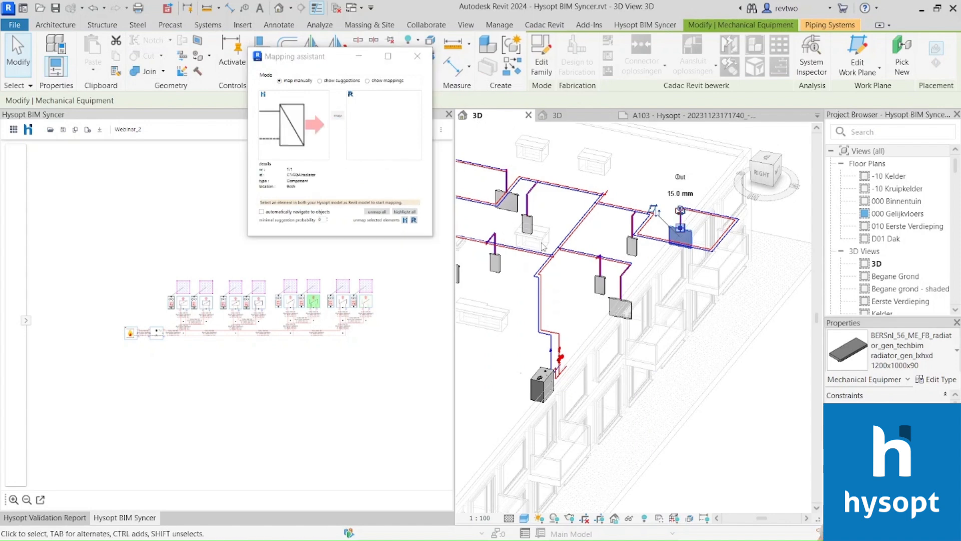
{"action": "left_click", "coordinate": [510, 206]}
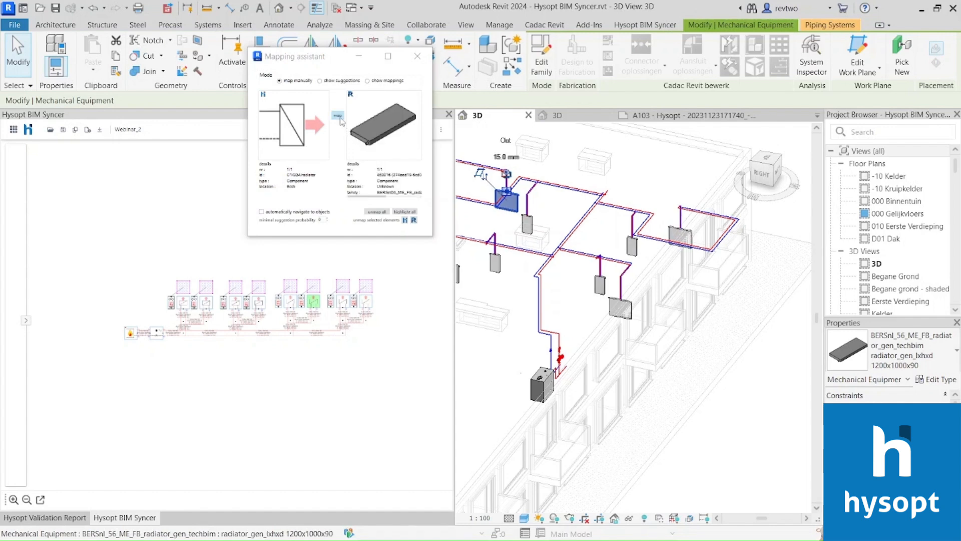
{"action": "left_click", "coordinate": [339, 117]}
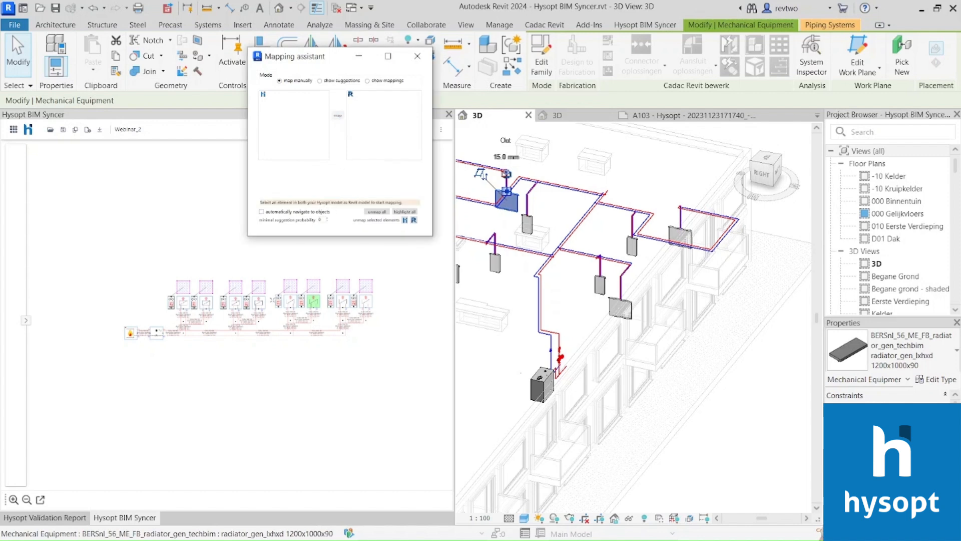
{"action": "left_click", "coordinate": [259, 302]}
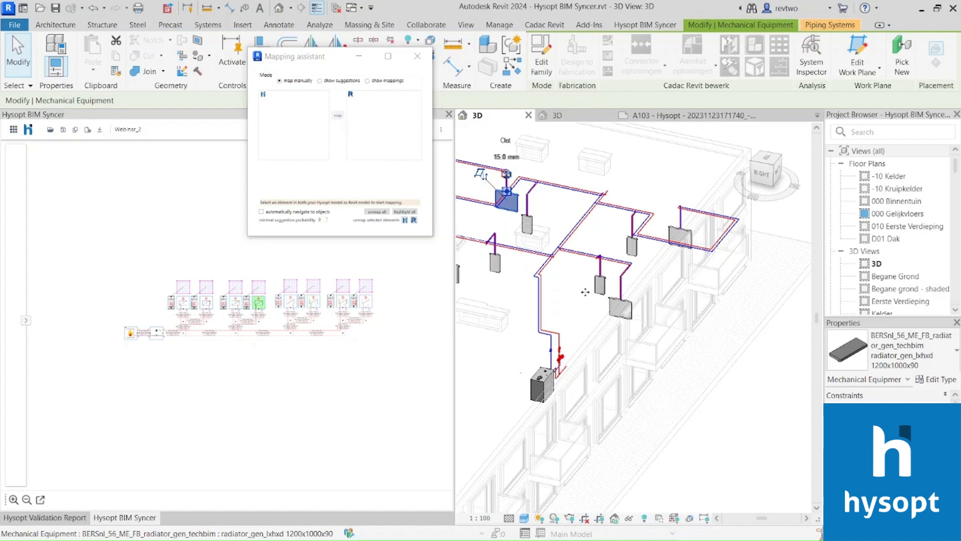
{"action": "left_click", "coordinate": [621, 309]}
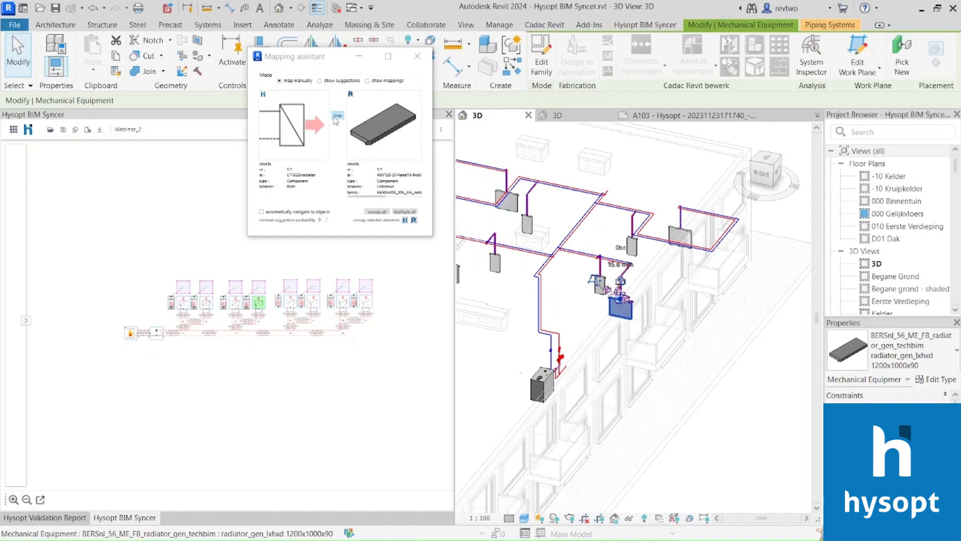
{"action": "left_click", "coordinate": [337, 117]}
- Manually map the first branch group's last radiator to the large Revit radiator at the end of the opposite pipe branch
{"action": "scroll", "coordinate": [508, 306], "scroll_direction": "down", "scroll_amount": 1}
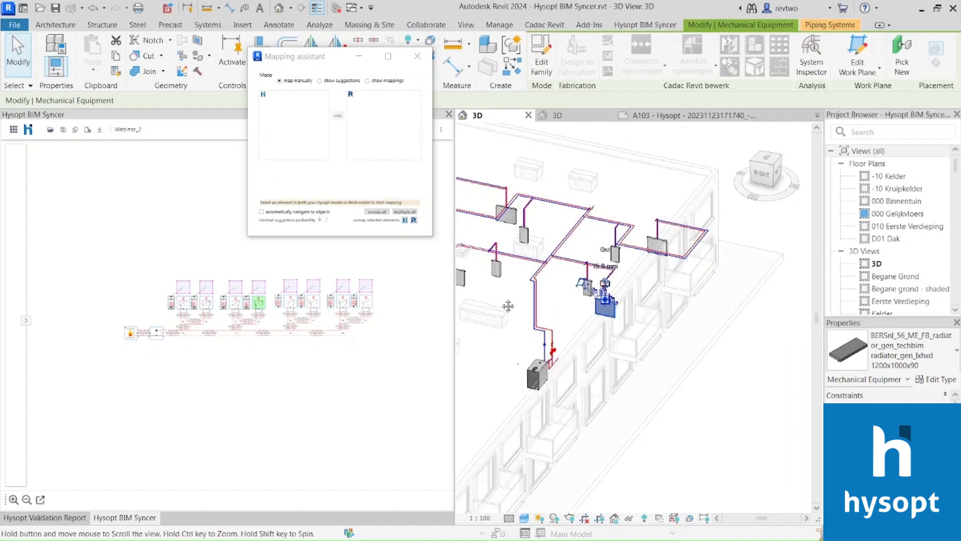
{"action": "middle_click_drag", "start_coordinate": [508, 305], "coordinate": [558, 313]}
{"action": "left_click", "coordinate": [507, 274]}
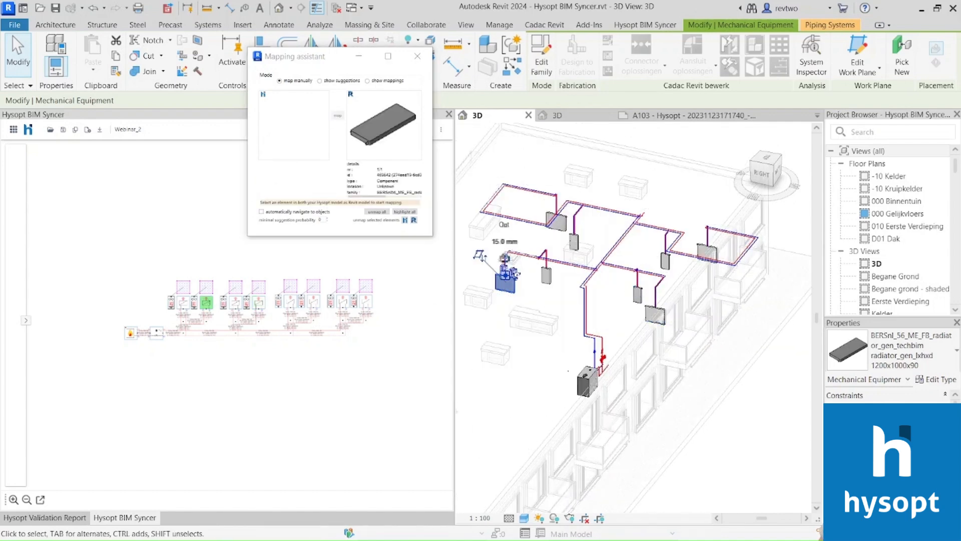
{"action": "left_click", "coordinate": [338, 118]}
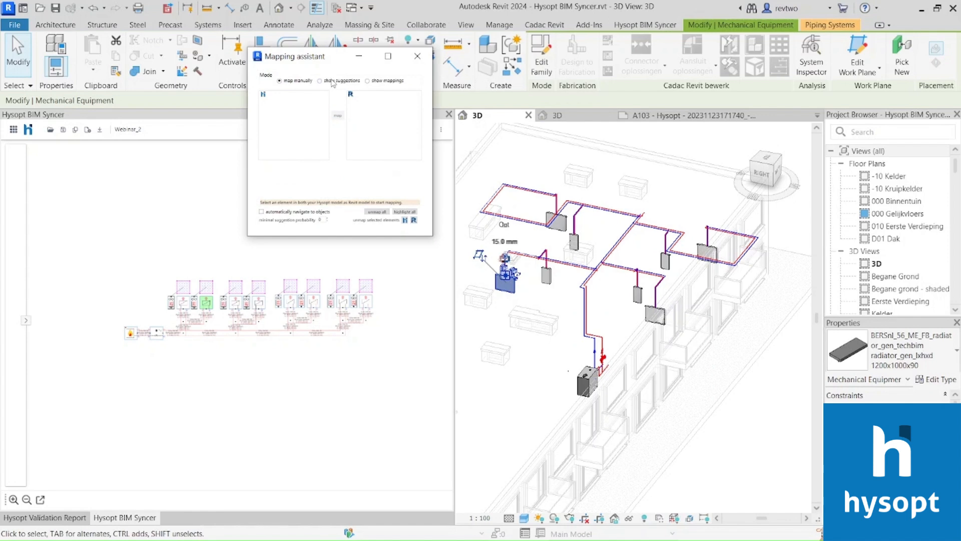
- Switch the mapping assistant to suggestions, generate them, and map all suggested elements, highlighting what is mapped
{"action": "left_click", "coordinate": [332, 81]}
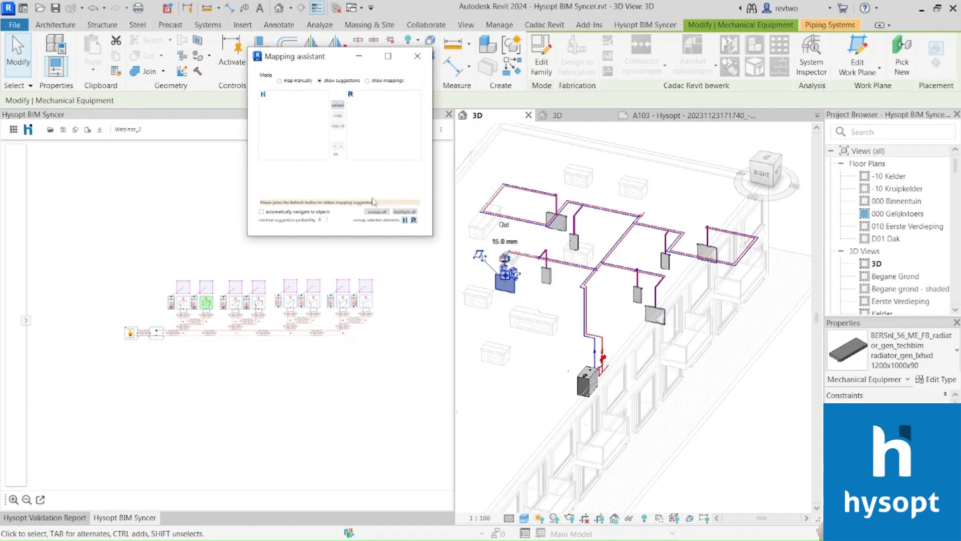
{"action": "left_click", "coordinate": [403, 213]}
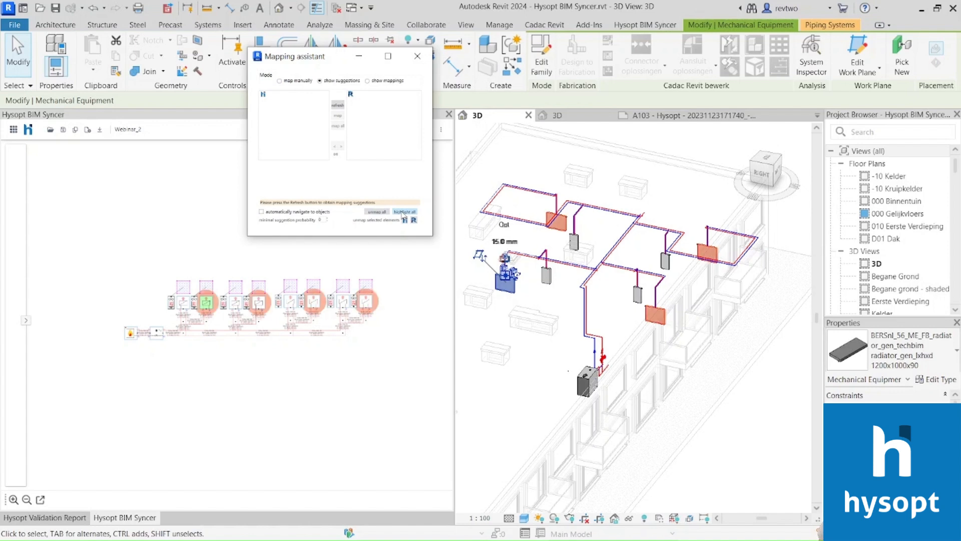
{"action": "left_click", "coordinate": [338, 105]}
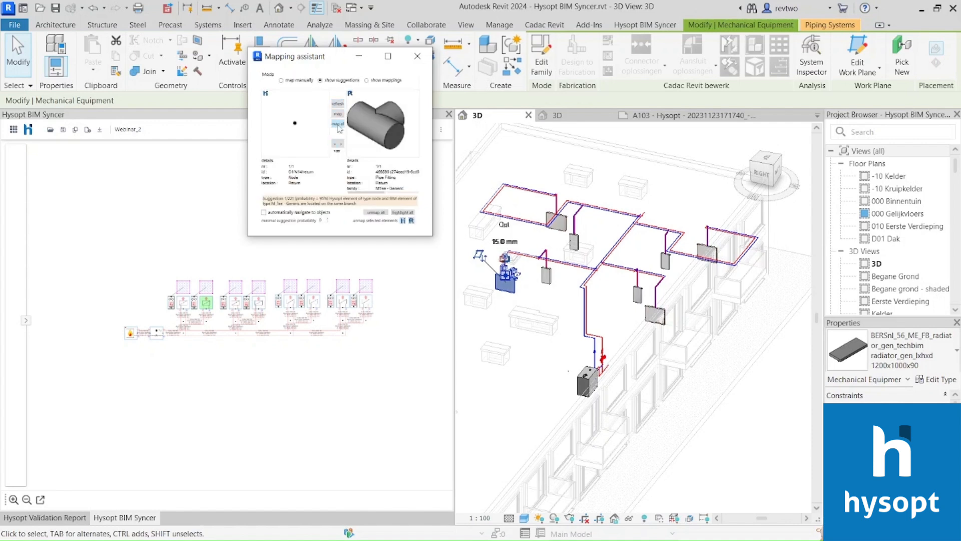
{"action": "left_click", "coordinate": [332, 125]}
{"action": "left_click", "coordinate": [403, 214]}
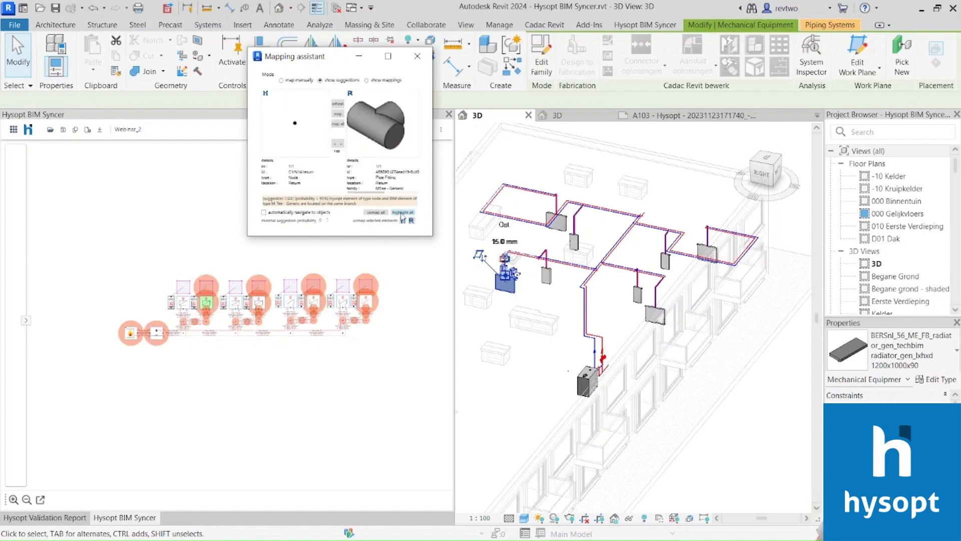
- Map all elements in the follow-up rounds of suggestions, highlight the mappings to check coverage, and close the mapping assistant
{"action": "left_click", "coordinate": [337, 125]}
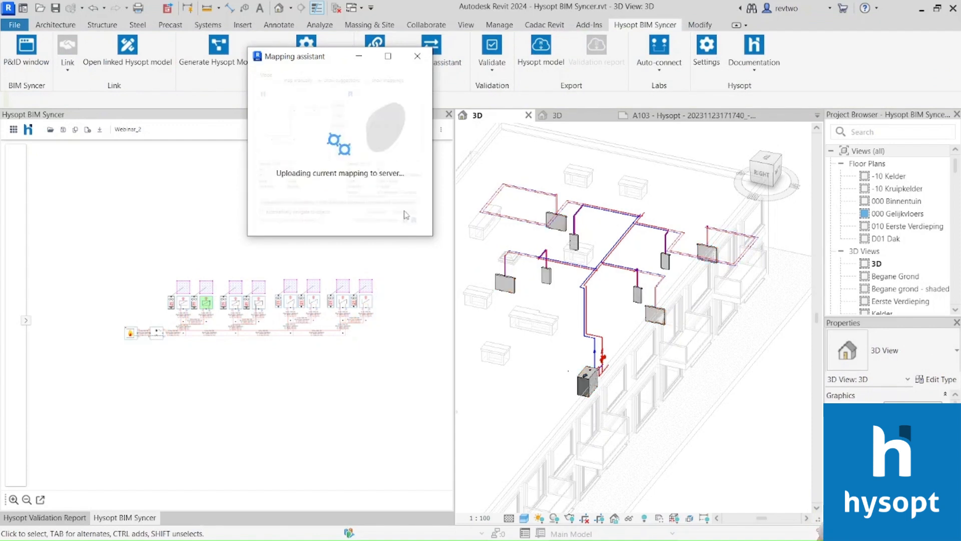
{"action": "left_click", "coordinate": [407, 214]}
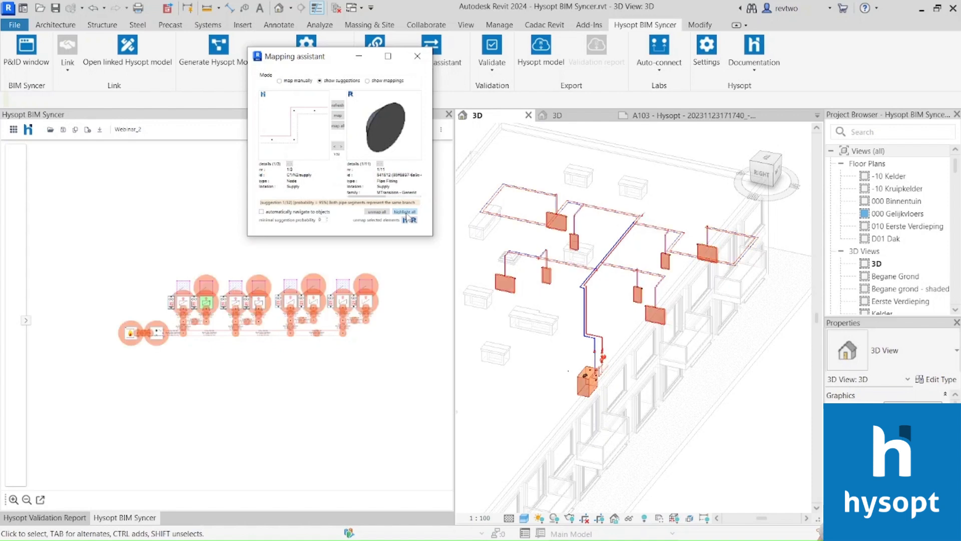
{"action": "left_click", "coordinate": [344, 129]}
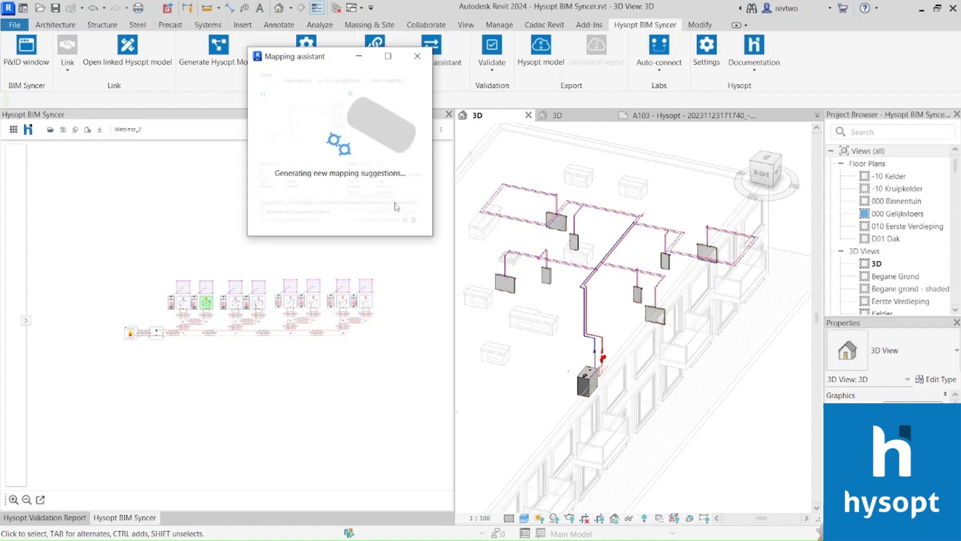
{"action": "left_click", "coordinate": [407, 215]}
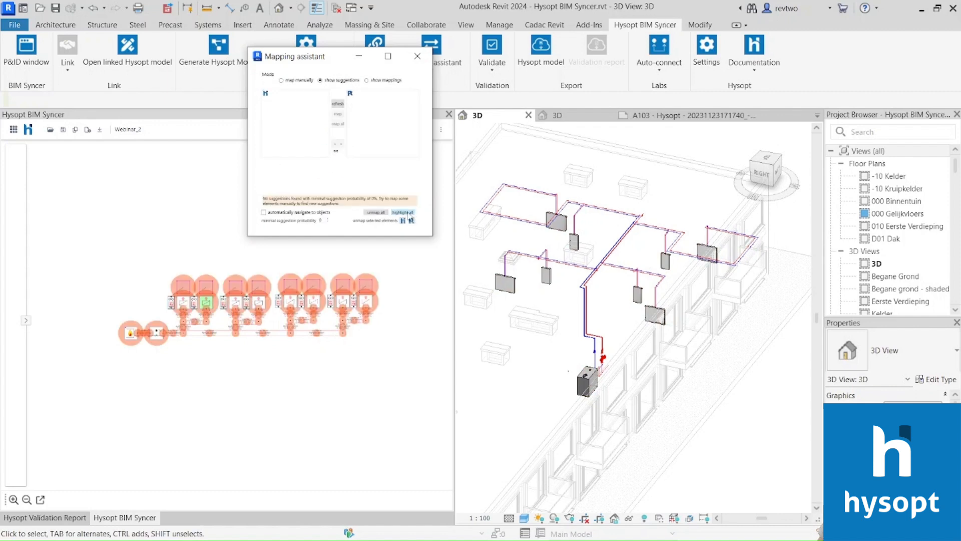
{"action": "scroll", "coordinate": [230, 332], "scroll_direction": "up", "scroll_amount": 3}
{"action": "scroll", "coordinate": [238, 320], "scroll_direction": "down", "scroll_amount": 2}
{"action": "left_click_drag", "start_coordinate": [238, 311], "coordinate": [205, 331]}
{"action": "left_click", "coordinate": [417, 56]}
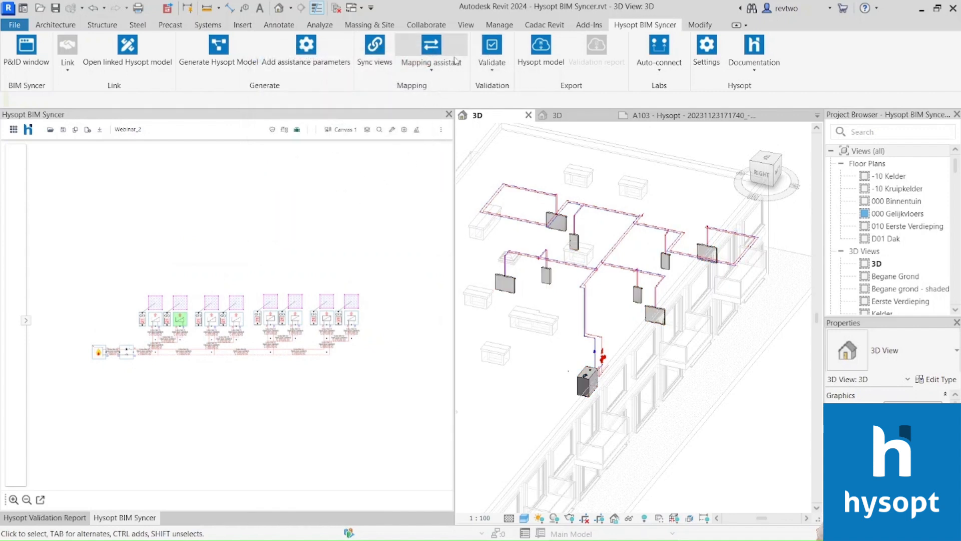
- Validate the linked model and review the zone warnings in the Mapping category of the validation report
{"action": "left_click", "coordinate": [492, 47]}
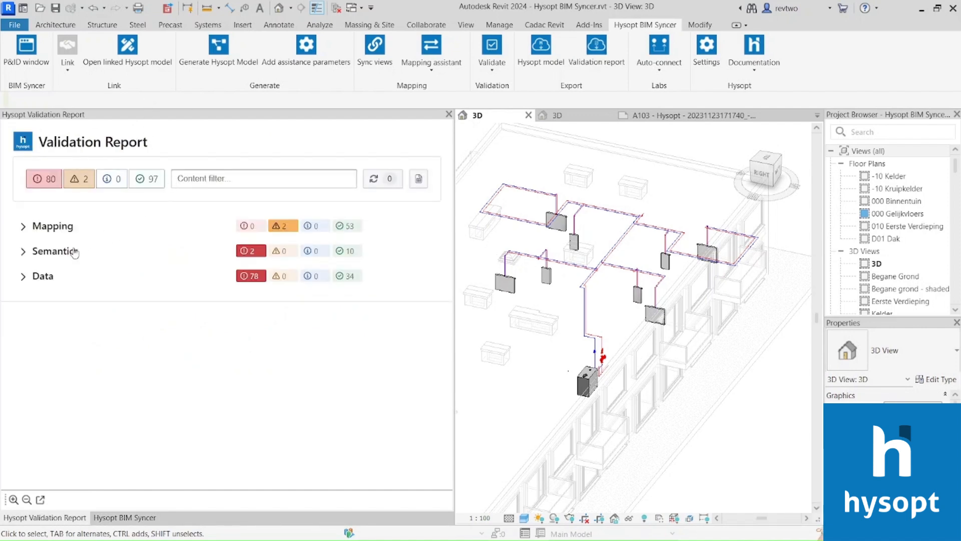
{"action": "left_click", "coordinate": [73, 233]}
{"action": "left_click", "coordinate": [70, 251]}
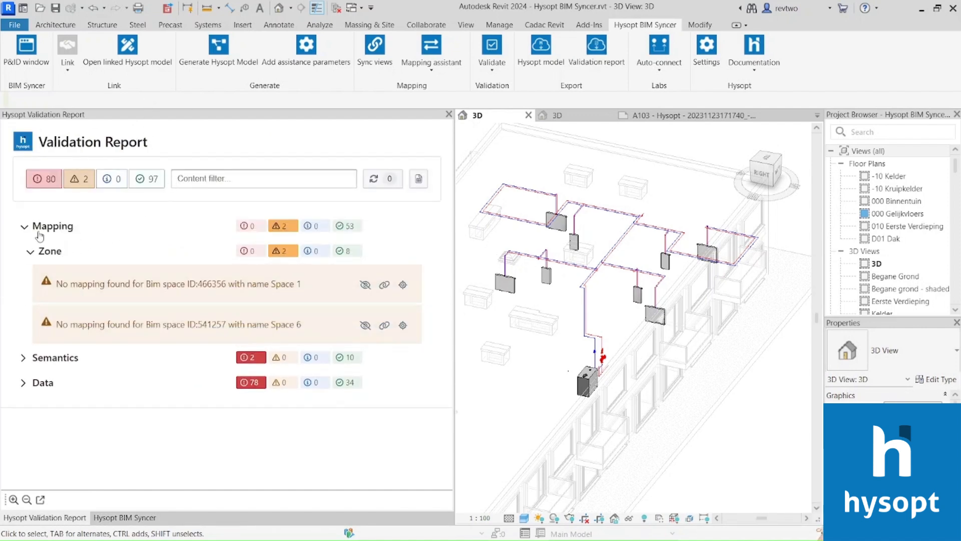
{"action": "left_click", "coordinate": [50, 251]}
{"action": "left_click", "coordinate": [40, 226]}
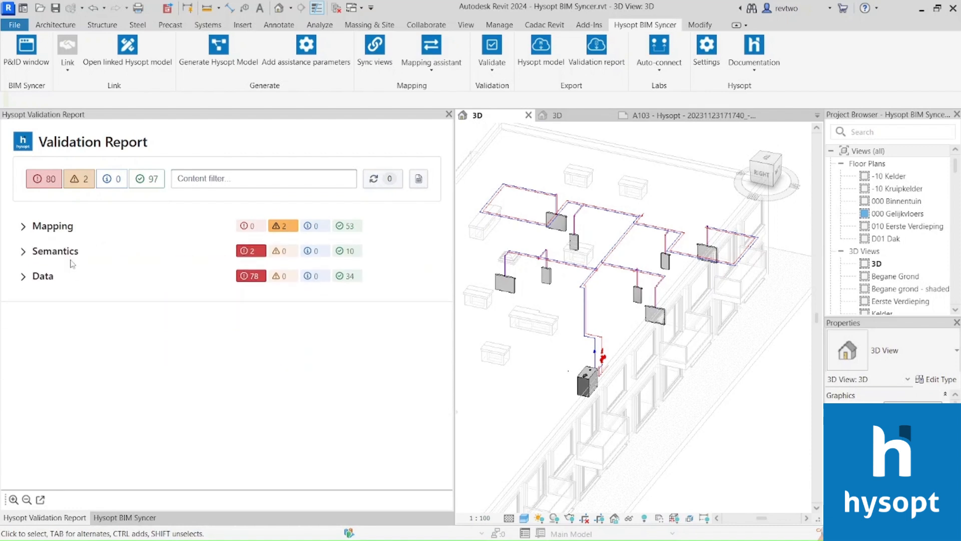
- Examine the component errors under Semantics, locating the balanceValve and nonReturnValve mismatches in the 3D view
{"action": "left_click", "coordinate": [70, 252]}
{"action": "left_click", "coordinate": [79, 276]}
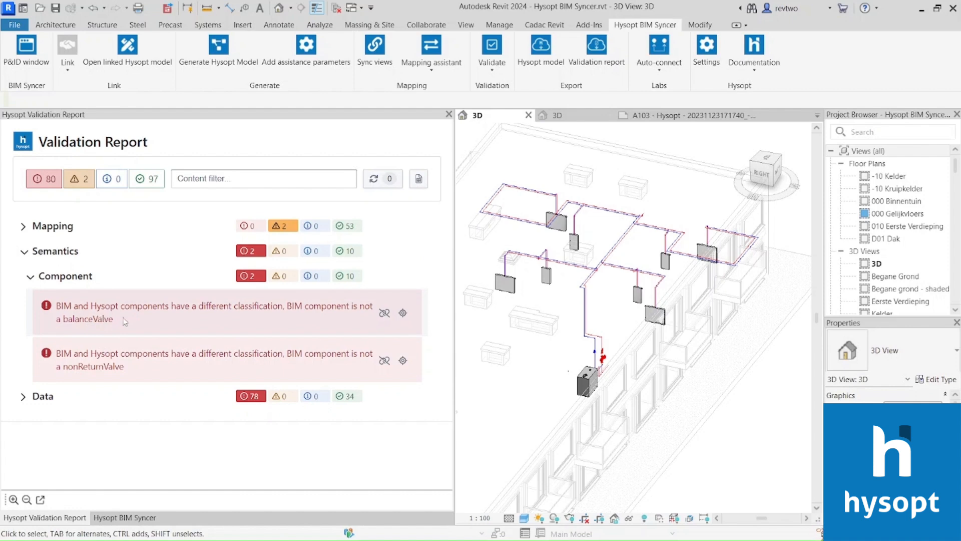
{"action": "left_click", "coordinate": [410, 318]}
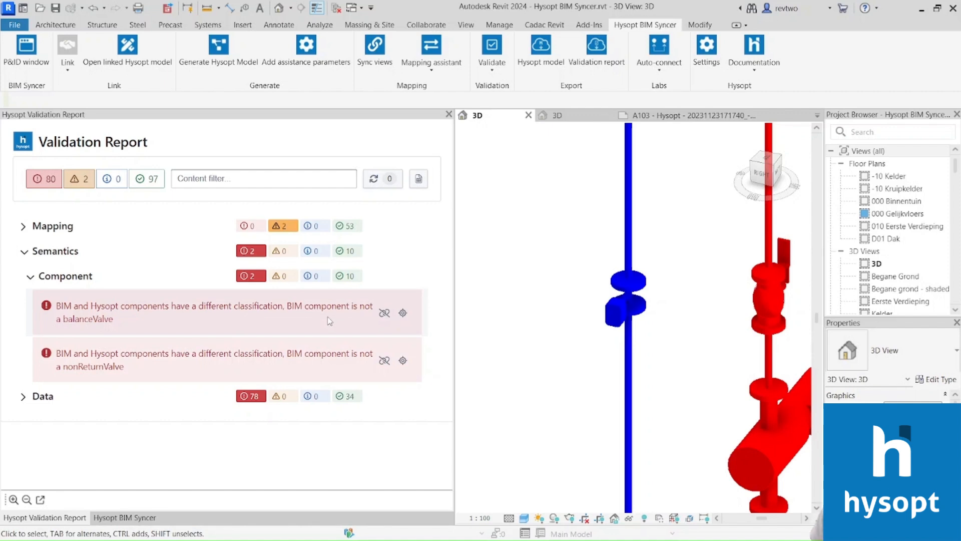
{"action": "left_click", "coordinate": [403, 360]}
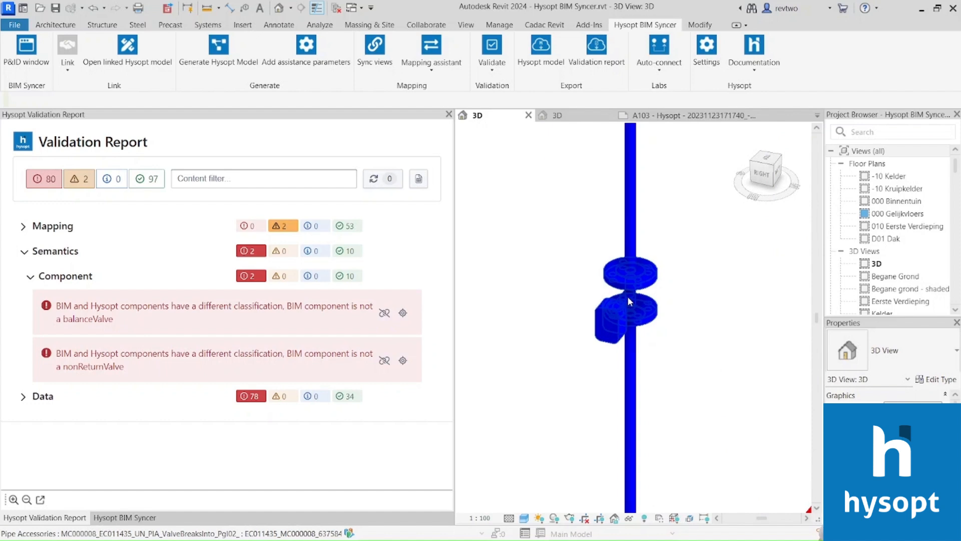
- Change the pipe accessory flagged as not a balanceValve to the BERSnl_50_PIA_UN_regelkraan_gen_techbim type met draad_gen
{"action": "left_click", "coordinate": [627, 296]}
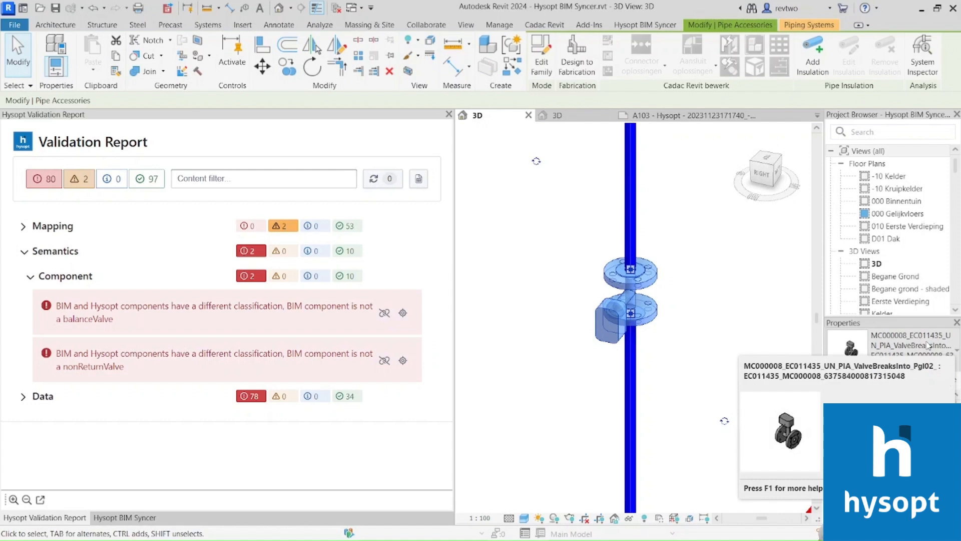
{"action": "left_click", "coordinate": [929, 346]}
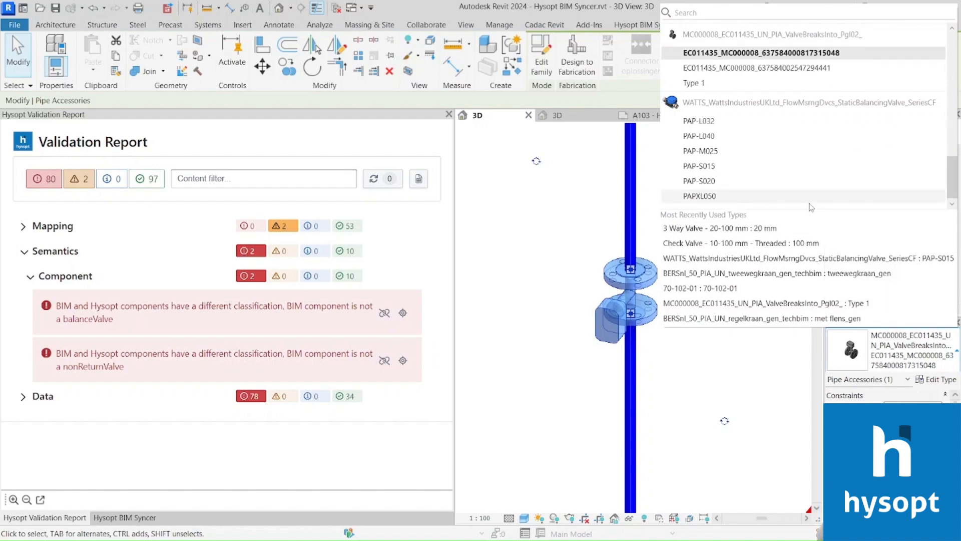
{"action": "scroll", "coordinate": [789, 187], "scroll_direction": "up", "scroll_amount": 5}
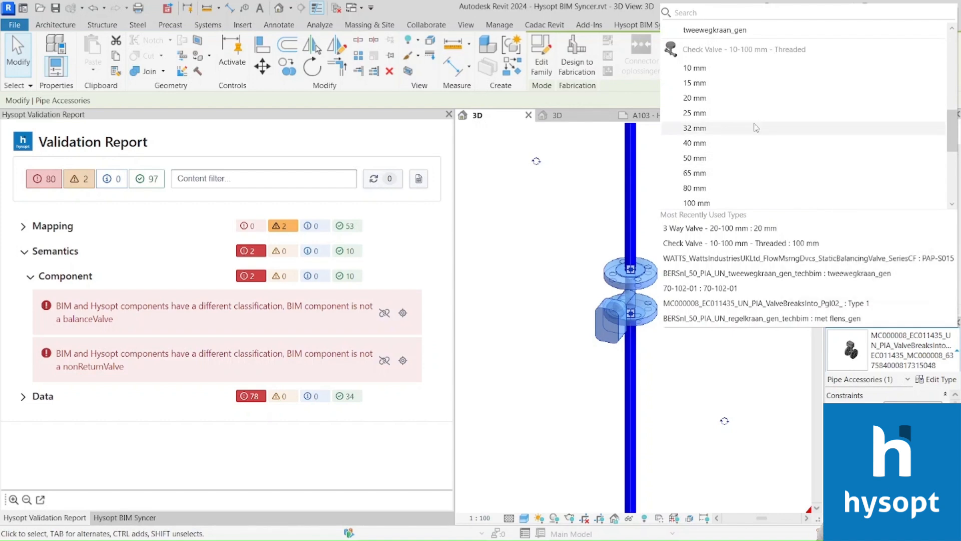
{"action": "scroll", "coordinate": [801, 126], "scroll_direction": "up", "scroll_amount": 5}
{"action": "scroll", "coordinate": [803, 126], "scroll_direction": "up", "scroll_amount": 1}
{"action": "scroll", "coordinate": [732, 125], "scroll_direction": "down", "scroll_amount": 2}
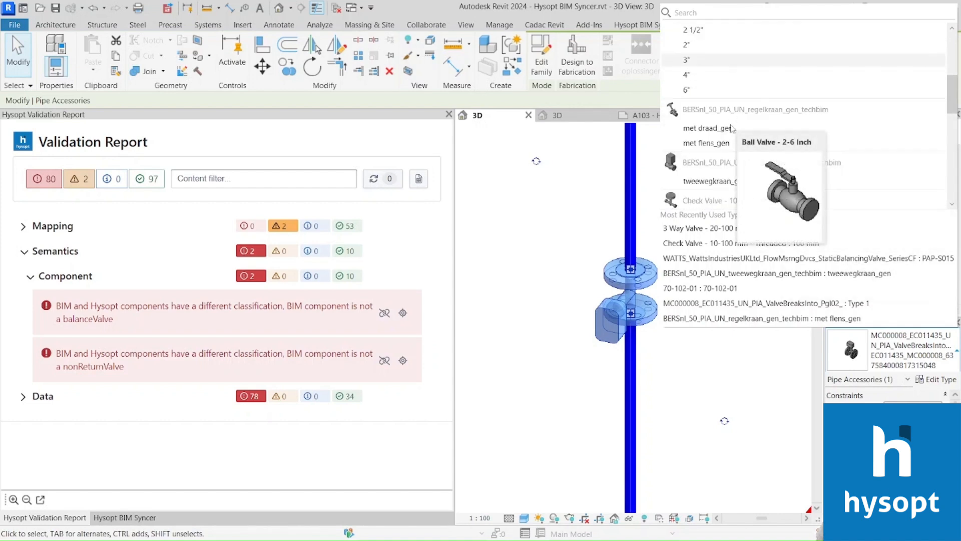
{"action": "left_click", "coordinate": [705, 128]}
{"action": "scroll", "coordinate": [749, 271], "scroll_direction": "down", "scroll_amount": 4}
{"action": "middle_click_drag", "start_coordinate": [753, 277], "coordinate": [563, 285]}
{"action": "key", "text": "Escape"}
- Locate the element flagged as not a nonReturnValve and change its type to Check Valve - 10-100 mm - Threaded, 32 mm
{"action": "left_click", "coordinate": [403, 360]}
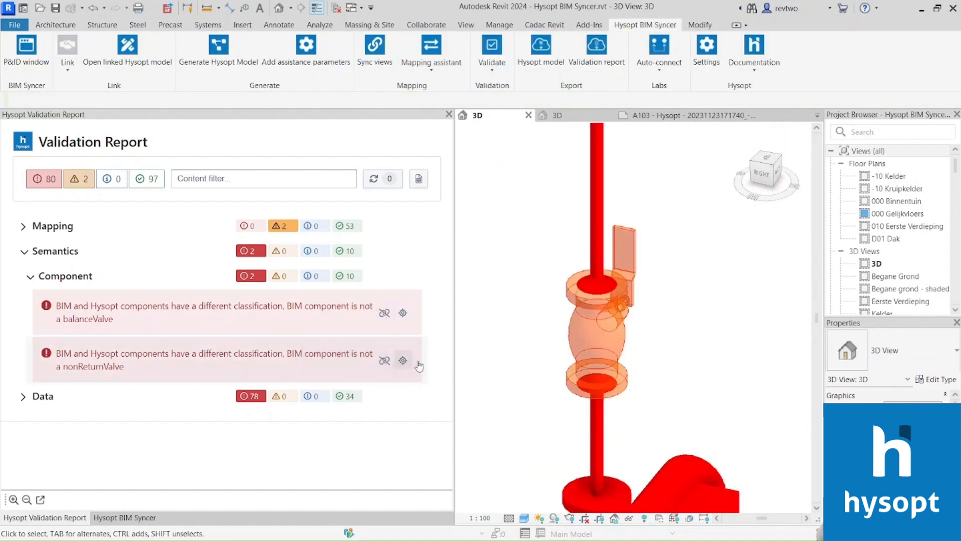
{"action": "left_click", "coordinate": [582, 345]}
{"action": "left_click", "coordinate": [909, 349]}
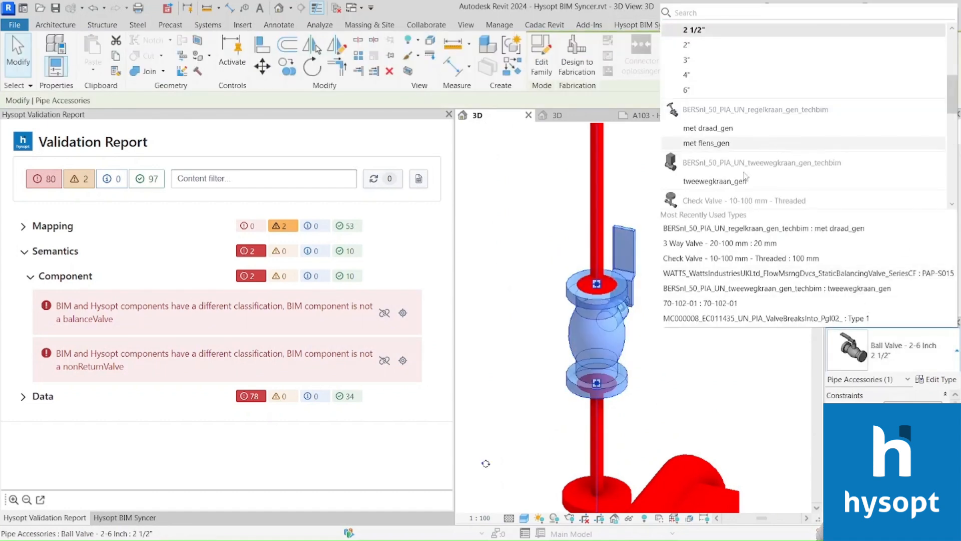
{"action": "scroll", "coordinate": [734, 139], "scroll_direction": "down", "scroll_amount": 2}
{"action": "left_click", "coordinate": [714, 183]}
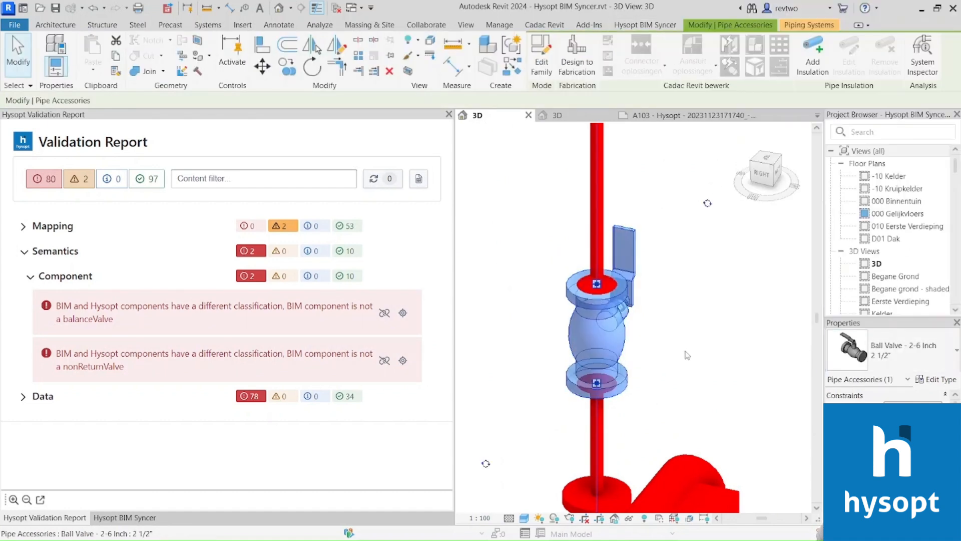
{"action": "scroll", "coordinate": [676, 349], "scroll_direction": "down", "scroll_amount": 2}
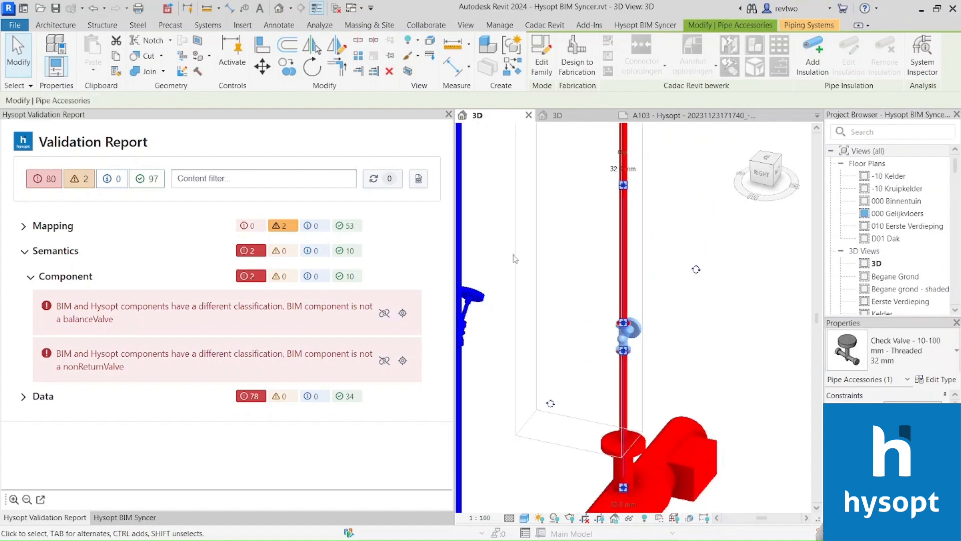
- Revalidate the linked model to refresh the validation report
{"action": "left_click", "coordinate": [376, 180]}
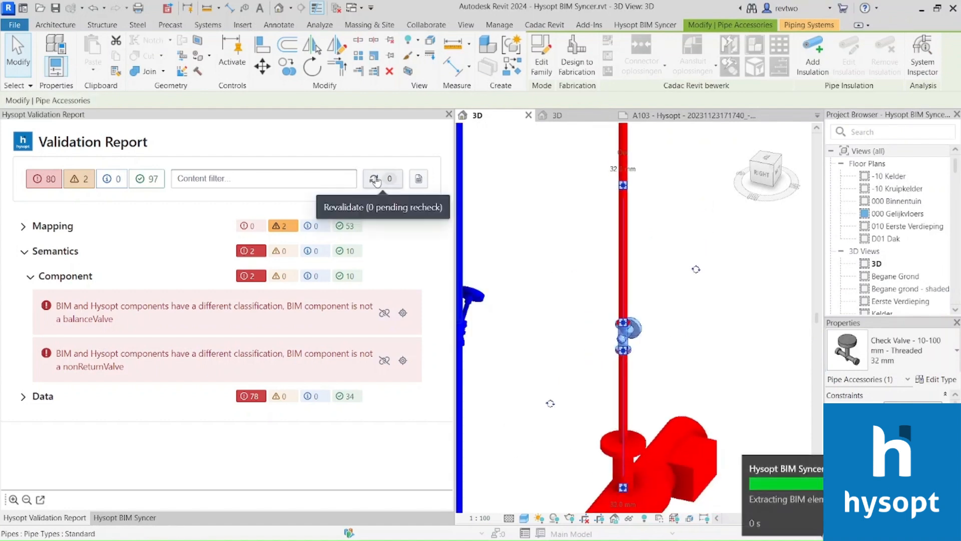
{"action": "scroll", "coordinate": [594, 230], "scroll_direction": "down", "scroll_amount": 3}
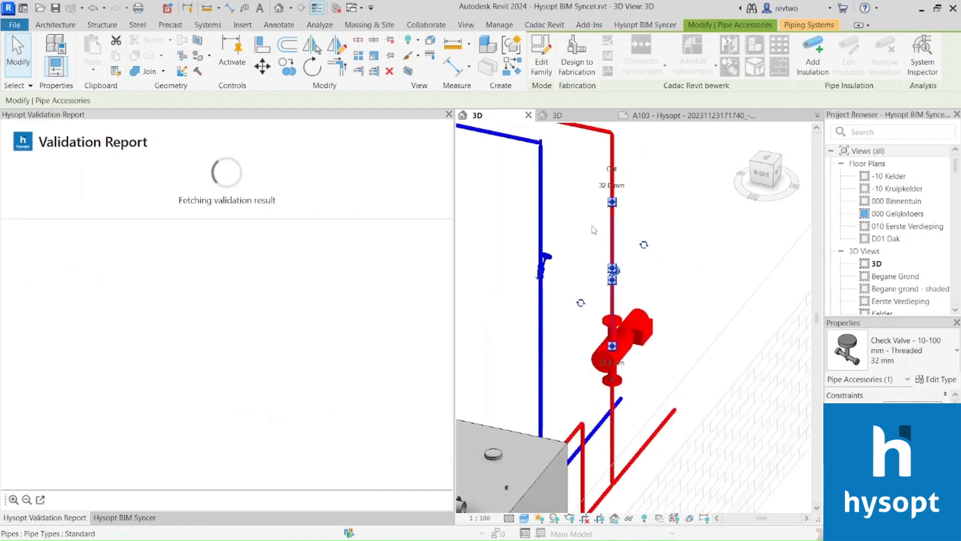
{"action": "middle_click_drag", "start_coordinate": [475, 208], "coordinate": [488, 227]}
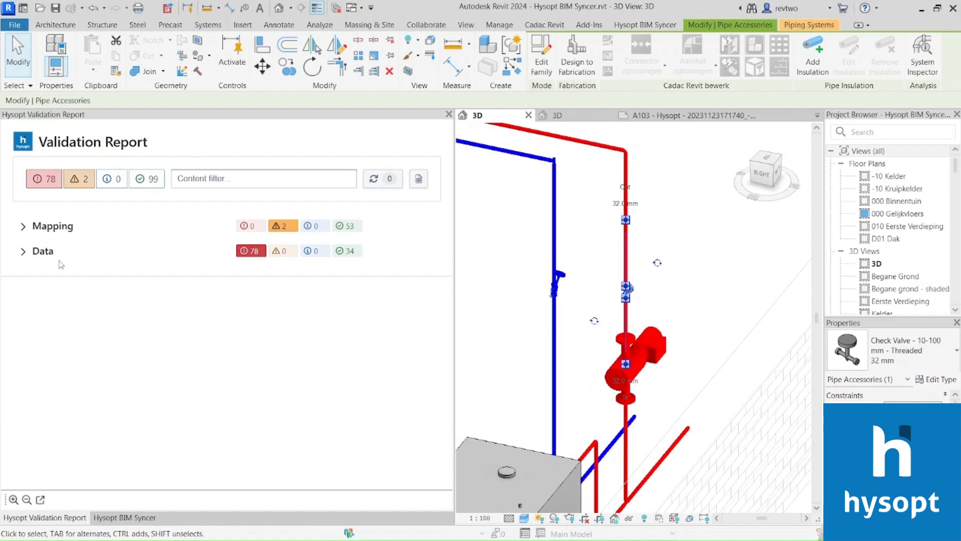
- Include the passed checks in the report and review the component classifications under Semantics
{"action": "left_click", "coordinate": [139, 181]}
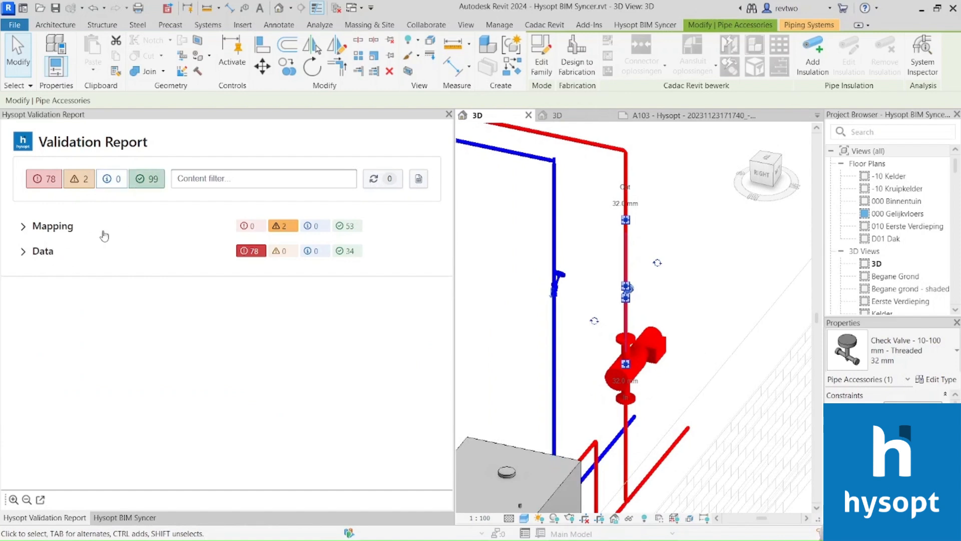
{"action": "left_click", "coordinate": [71, 253]}
{"action": "left_click", "coordinate": [79, 280]}
{"action": "scroll", "coordinate": [233, 359], "scroll_direction": "down", "scroll_amount": 6}
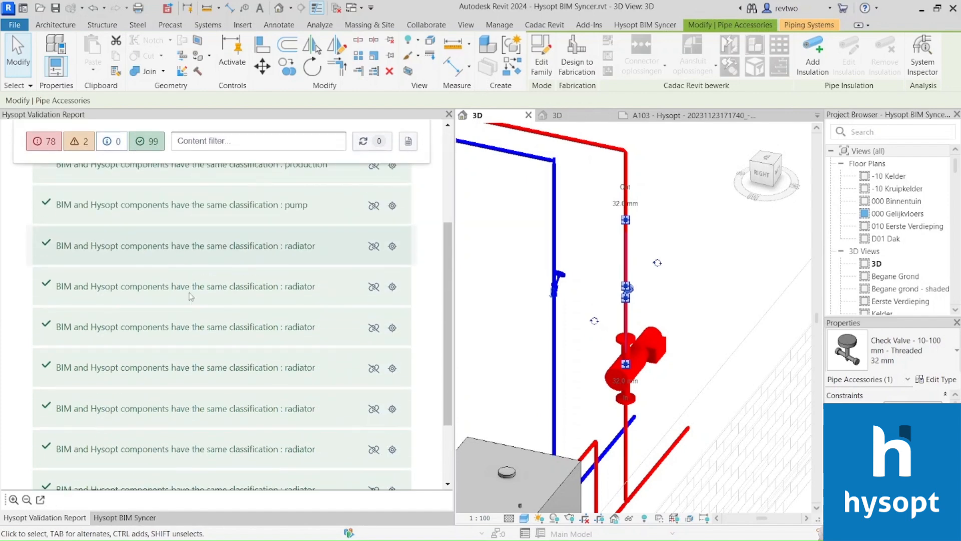
{"action": "scroll", "coordinate": [232, 358], "scroll_direction": "up", "scroll_amount": 6}
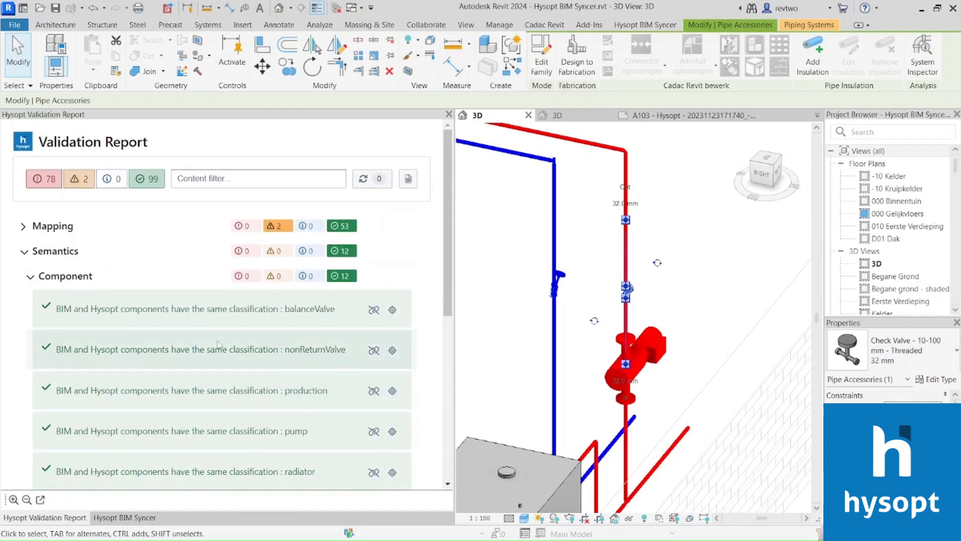
{"action": "left_click", "coordinate": [76, 277]}
{"action": "left_click", "coordinate": [52, 253]}
- Review the pipe diameter mismatches in the Data category, collapse it, and hide the passed checks
{"action": "left_click", "coordinate": [48, 276]}
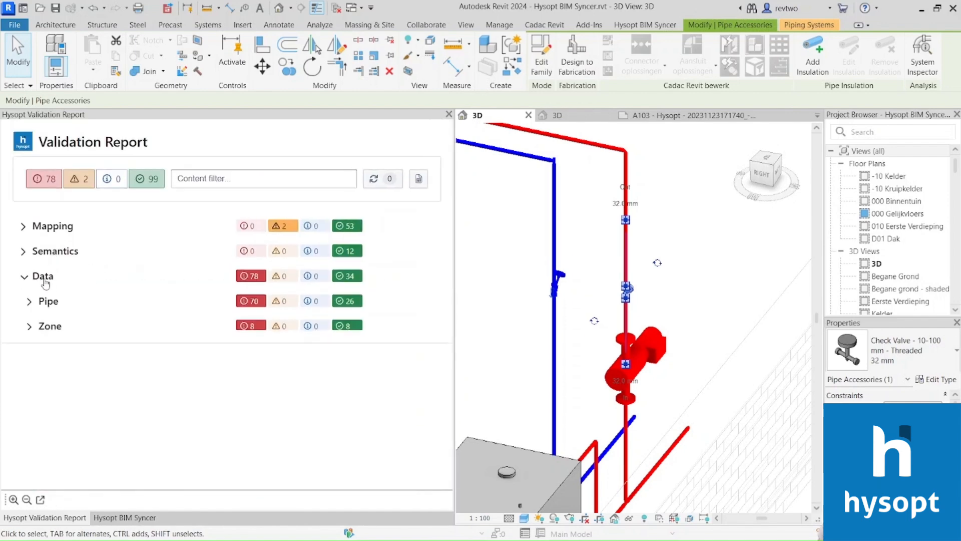
{"action": "left_click", "coordinate": [51, 303]}
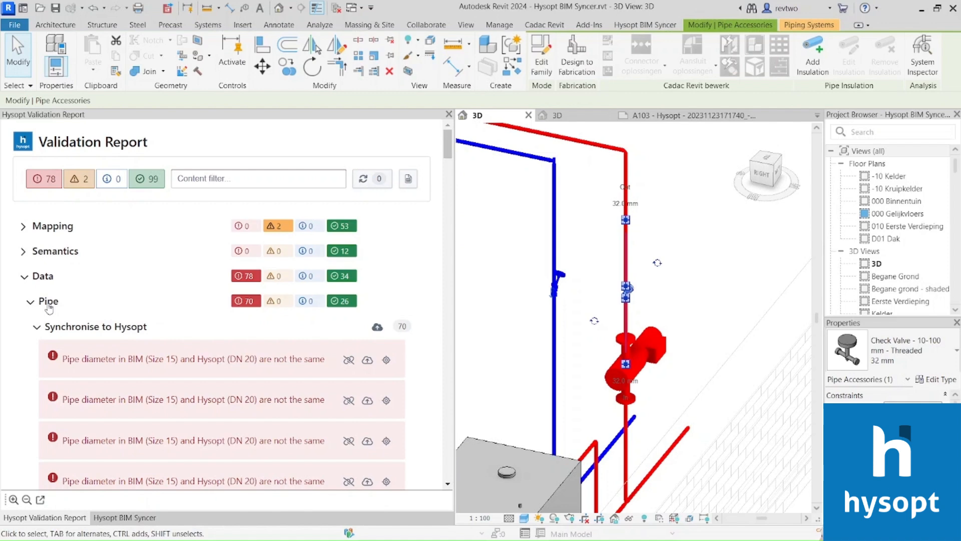
{"action": "left_click", "coordinate": [48, 304]}
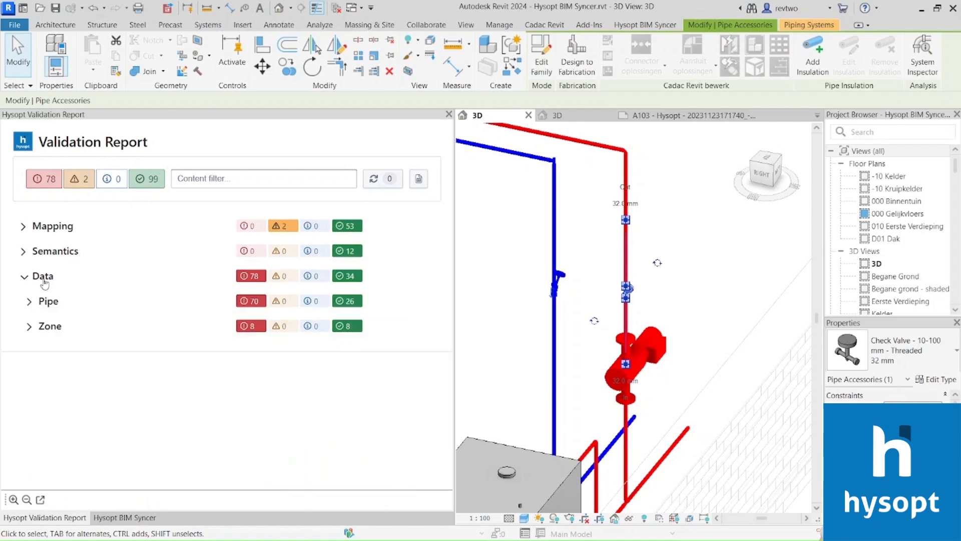
{"action": "left_click", "coordinate": [44, 281]}
{"action": "left_click", "coordinate": [141, 180]}
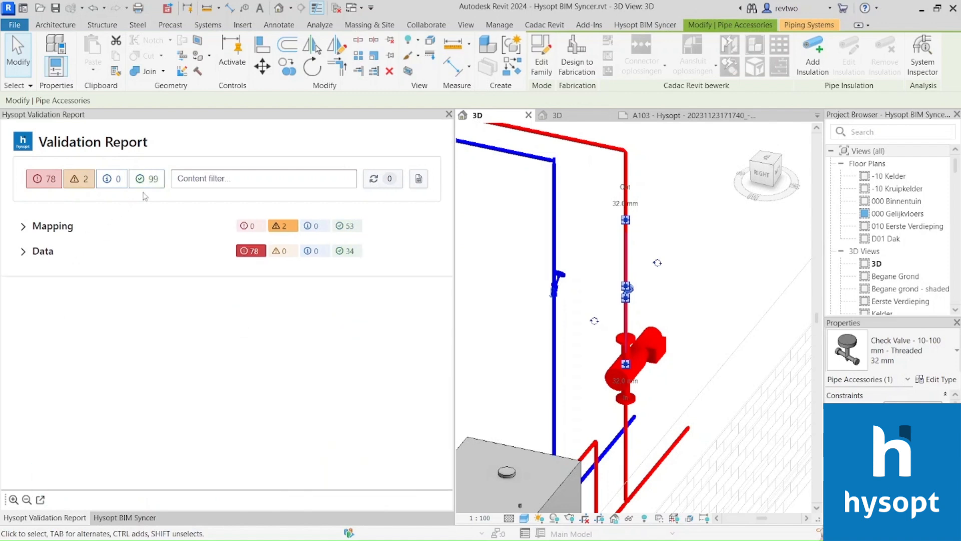